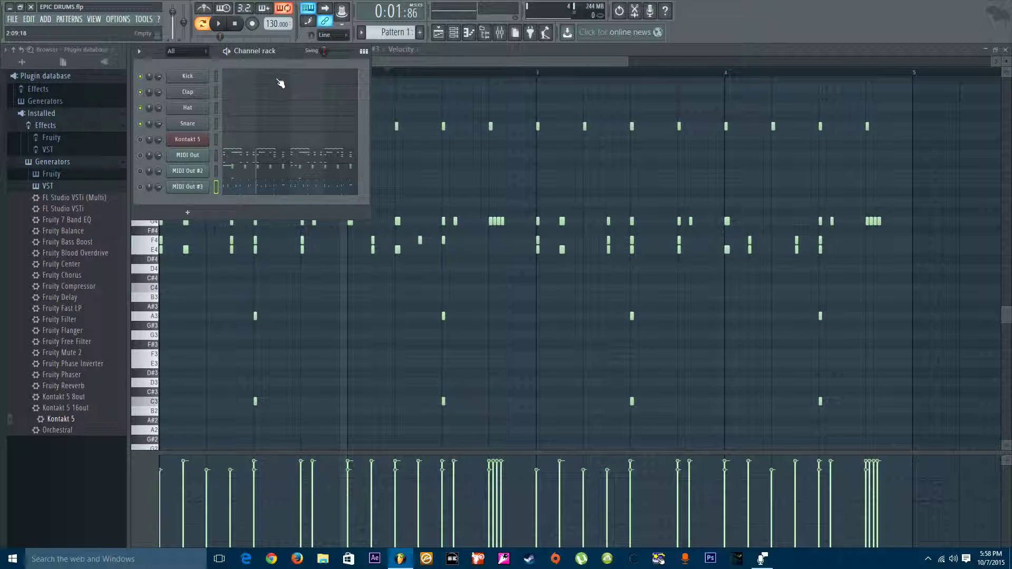
# Open the Kontakt 5 channel and look through its installed sound libraries, including Damage and Cinematic Strings.
pyautogui.click(188, 140)
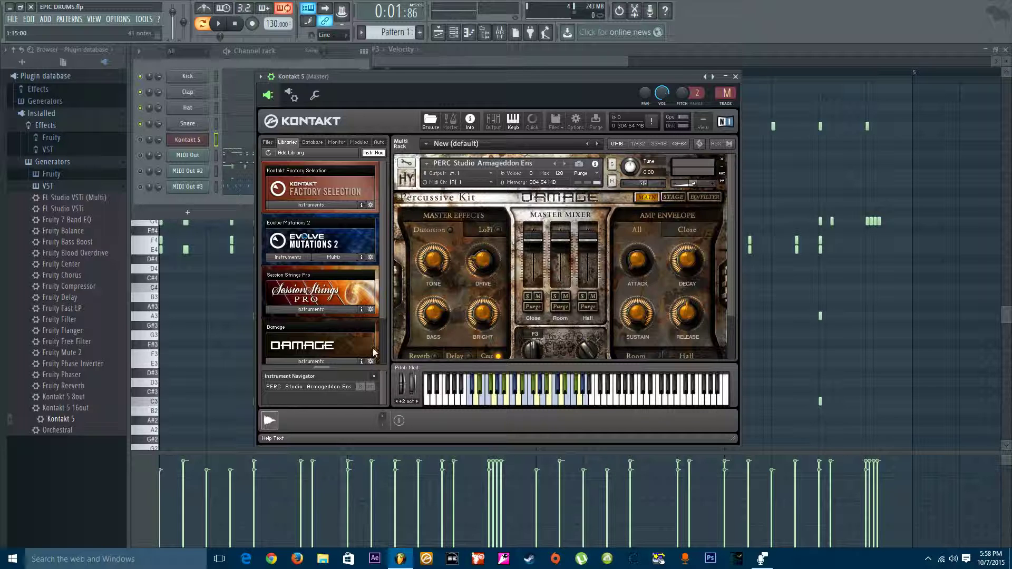
pyautogui.scroll(-2, 350, 314)
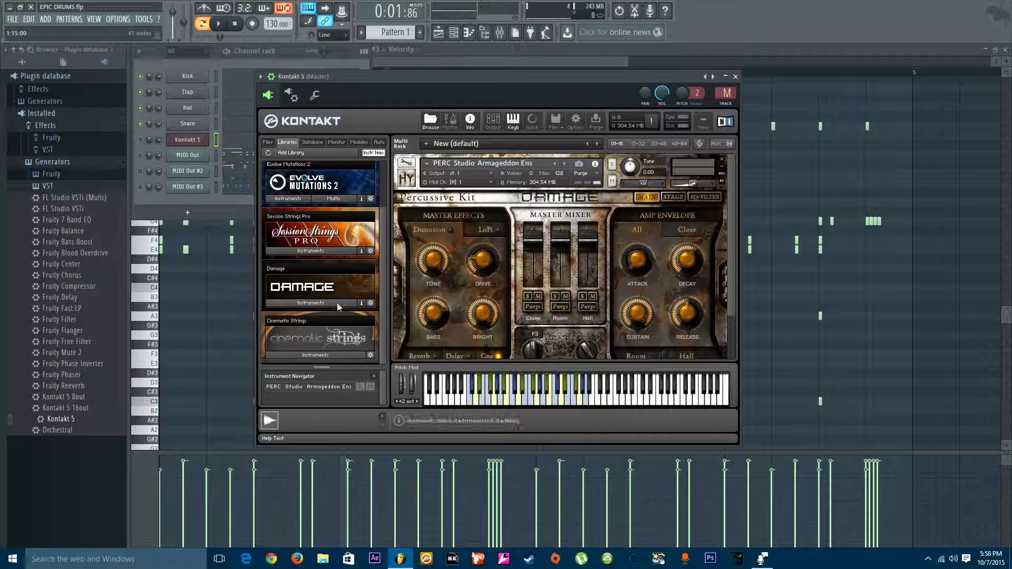
pyautogui.scroll(-1, 521, 277)
pyautogui.scroll(1, 521, 278)
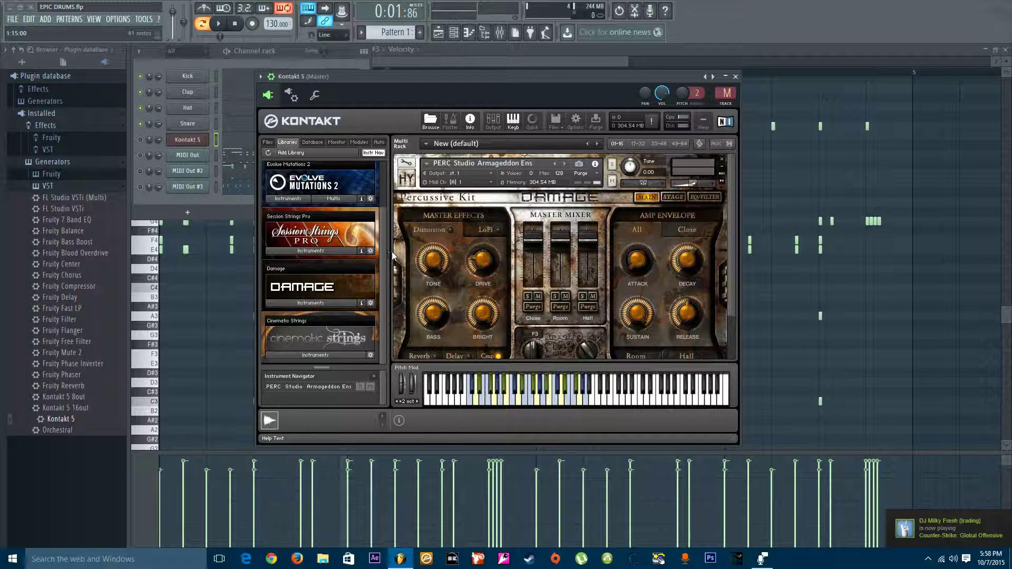
pyautogui.scroll(1, 386, 248)
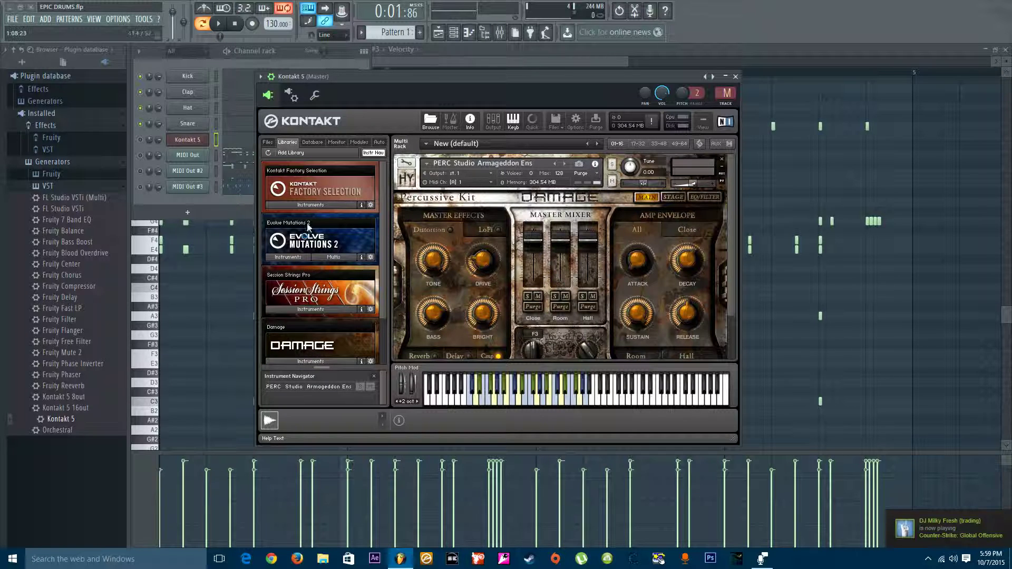
pyautogui.scroll(-1, 325, 240)
pyautogui.scroll(-1, 325, 239)
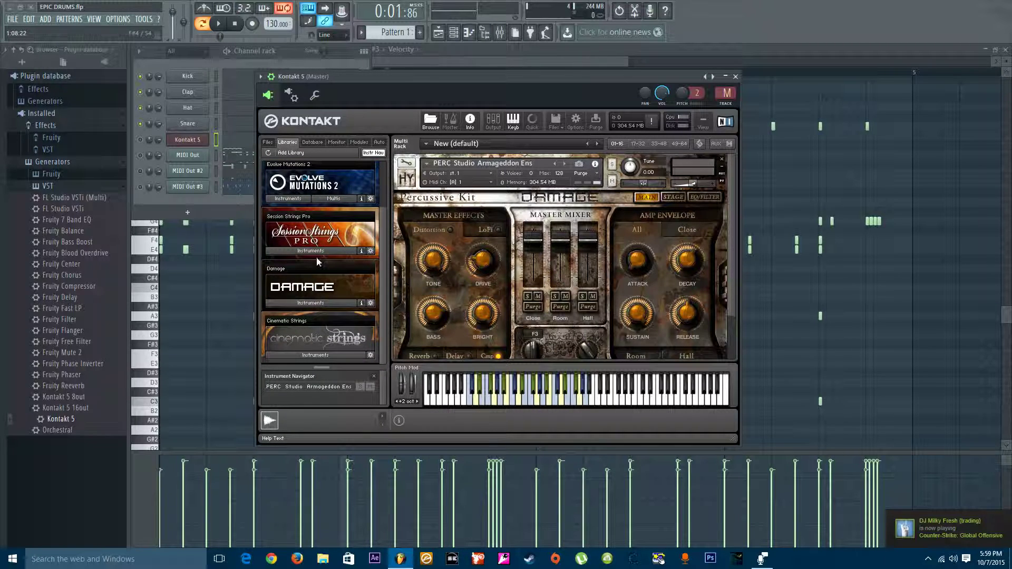
pyautogui.scroll(2, 325, 238)
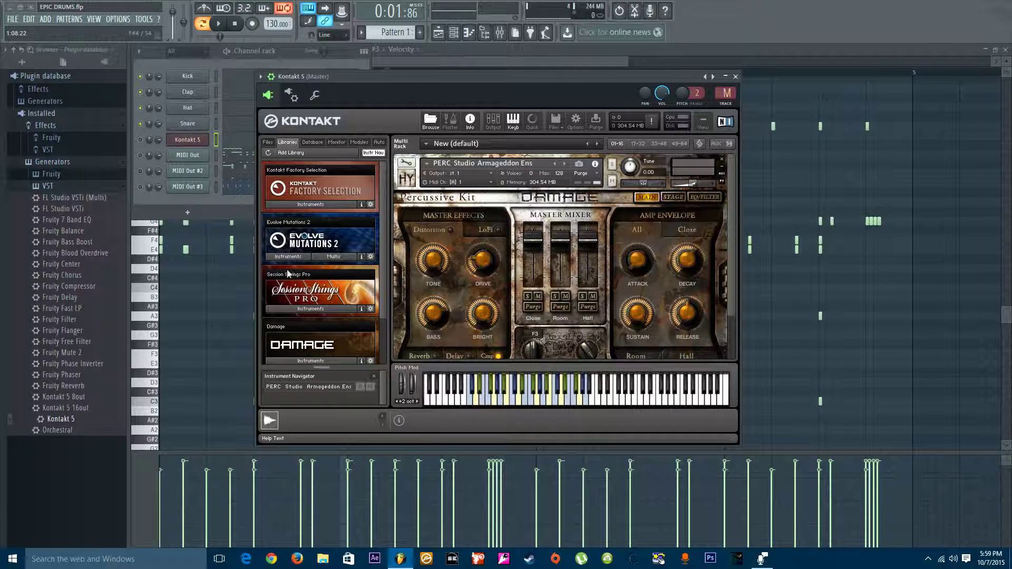
pyautogui.click(726, 76)
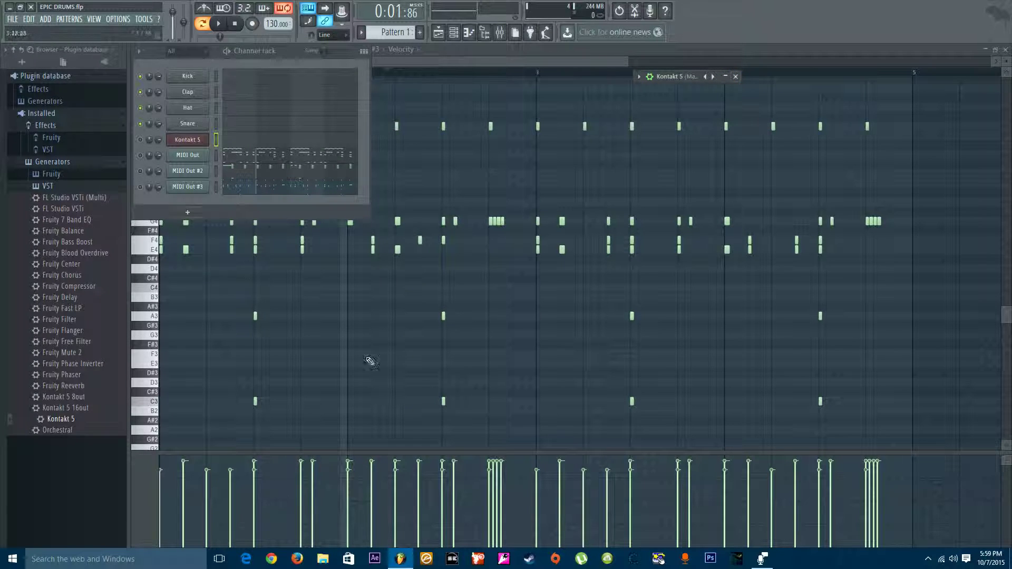
pyautogui.doubleClick(685, 75)
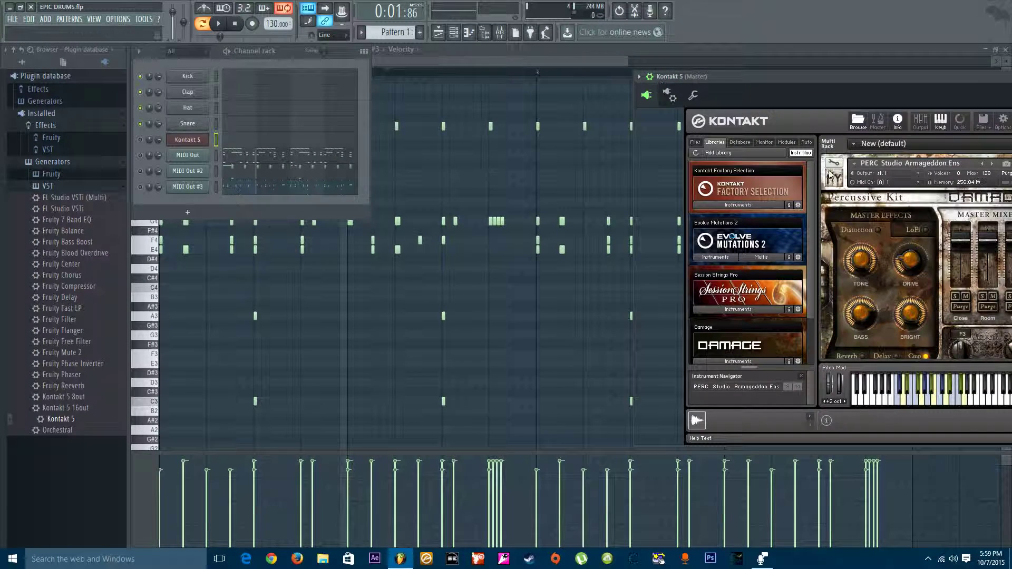
pyautogui.moveTo(806, 77); pyautogui.dragTo(470, 65)
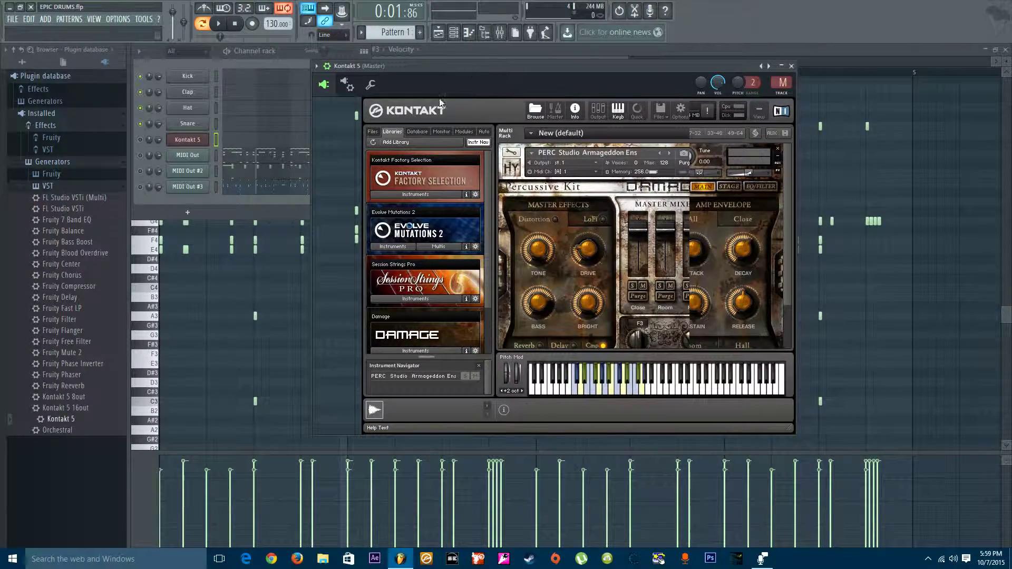
pyautogui.click(347, 85)
pyautogui.click(325, 85)
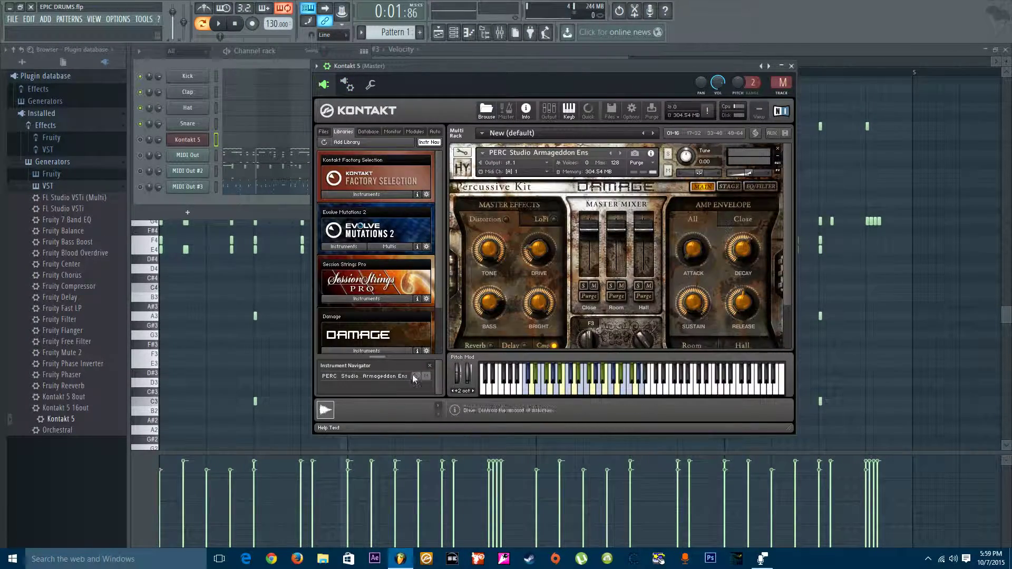
pyautogui.click(781, 66)
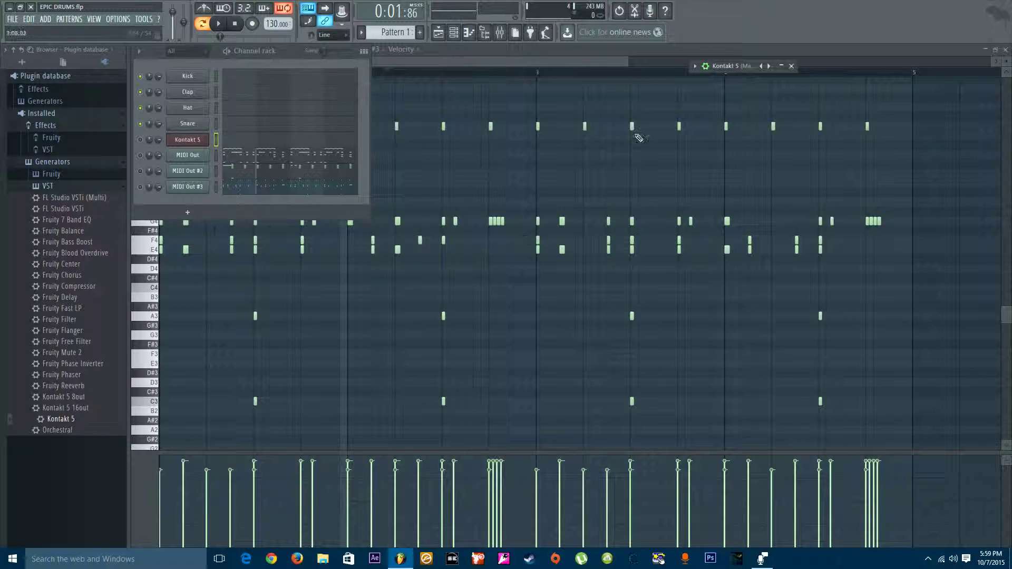
# Reopen Kontakt 5 and examine its library list and the controls of the Damage Percussive Kit instrument.
pyautogui.click(738, 69)
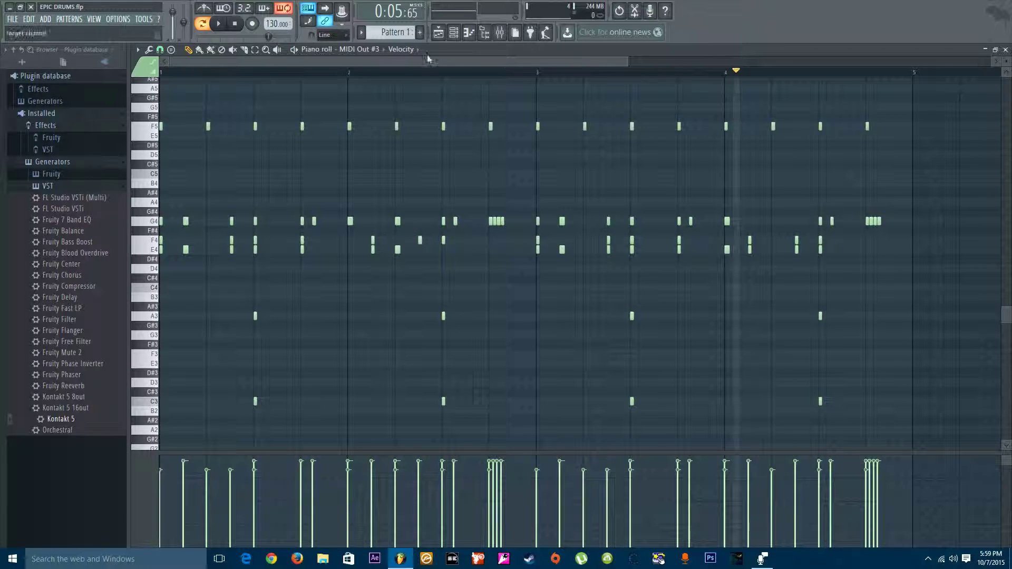
pyautogui.click(469, 32)
pyautogui.click(206, 140)
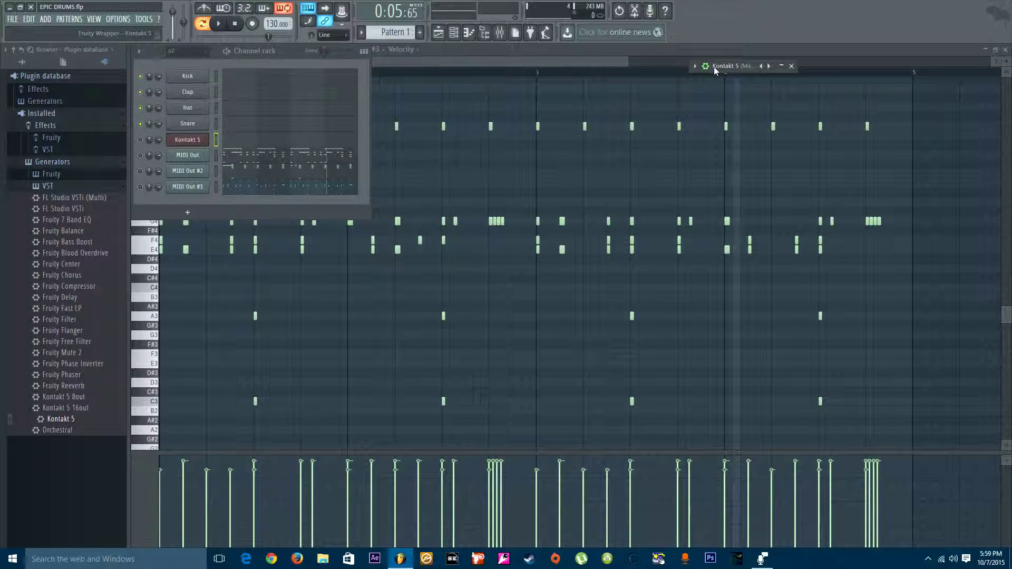
pyautogui.moveTo(768, 65); pyautogui.dragTo(424, 69)
pyautogui.scroll(-2, 411, 254)
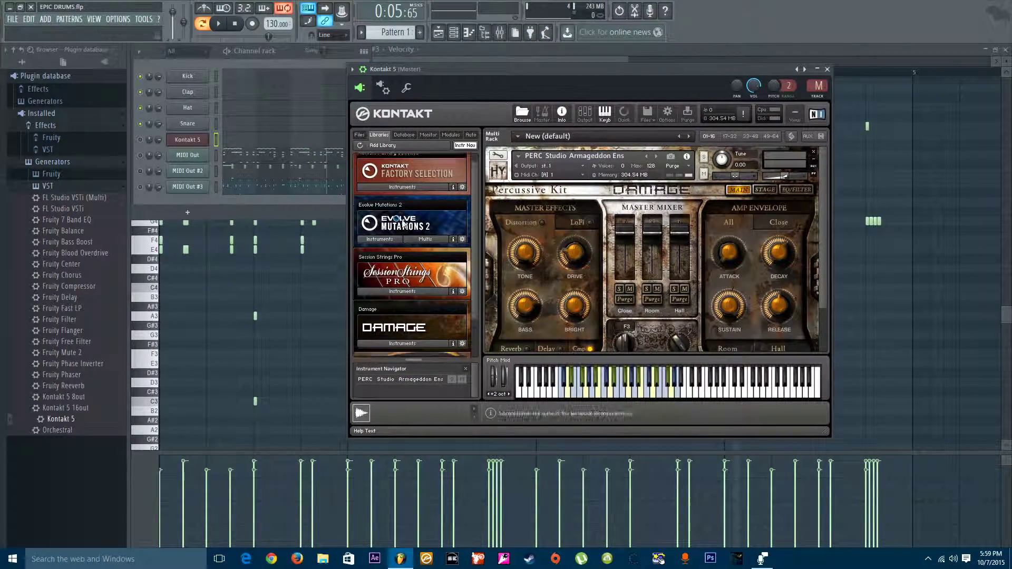
pyautogui.scroll(-2, 712, 328)
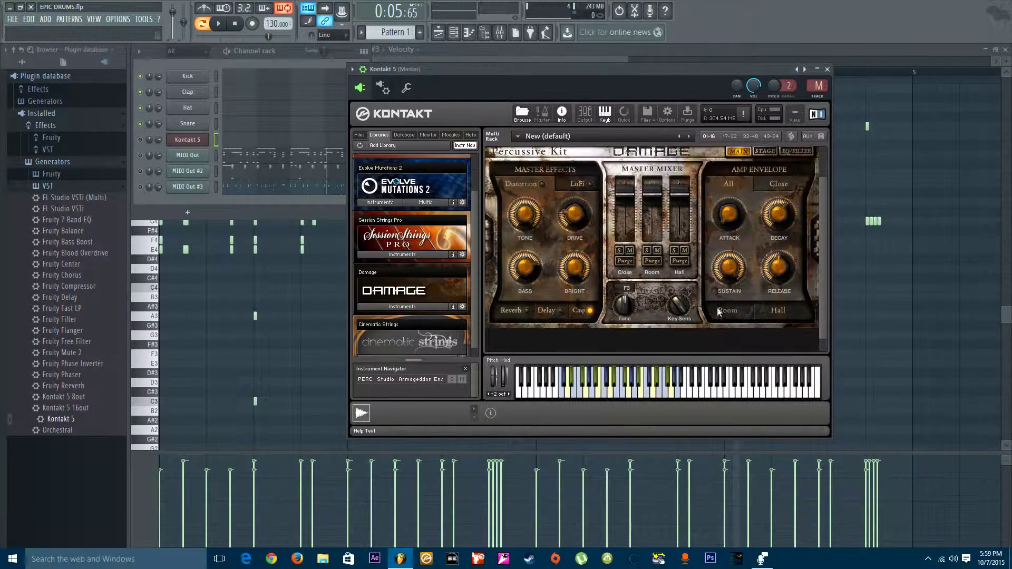
pyautogui.scroll(2, 712, 328)
pyautogui.moveTo(699, 78); pyautogui.dragTo(820, 148)
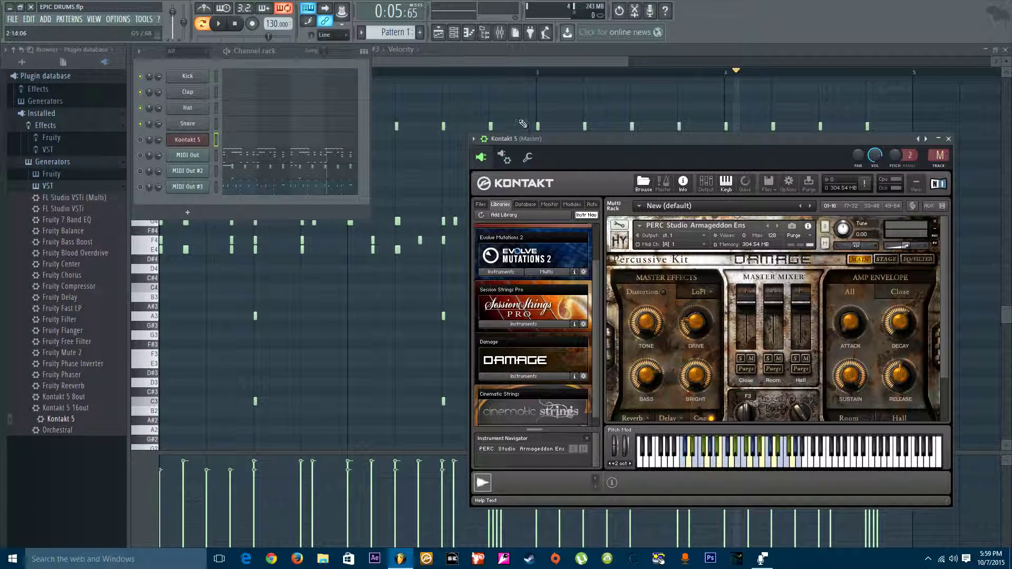
# Open Kontakt 5's plugin wrapper settings at the MIDI input and output port options.
pyautogui.click(514, 163)
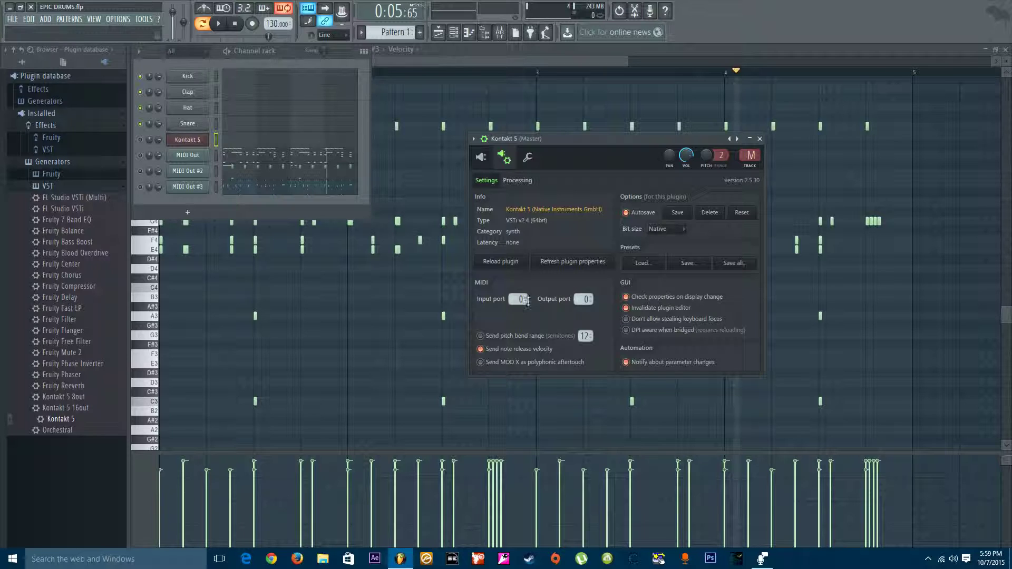
pyautogui.click(517, 299)
pyautogui.moveTo(517, 299); pyautogui.dragTo(517, 305)
# Add a new MIDI Out channel and place its window beside the Kontakt 5 settings.
pyautogui.click(50, 20)
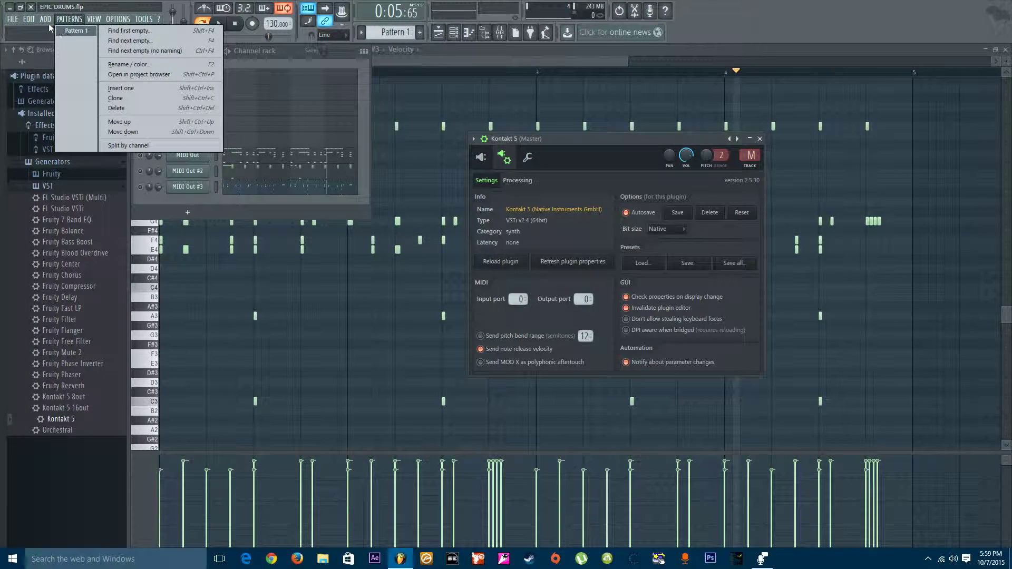
pyautogui.moveTo(68, 30)
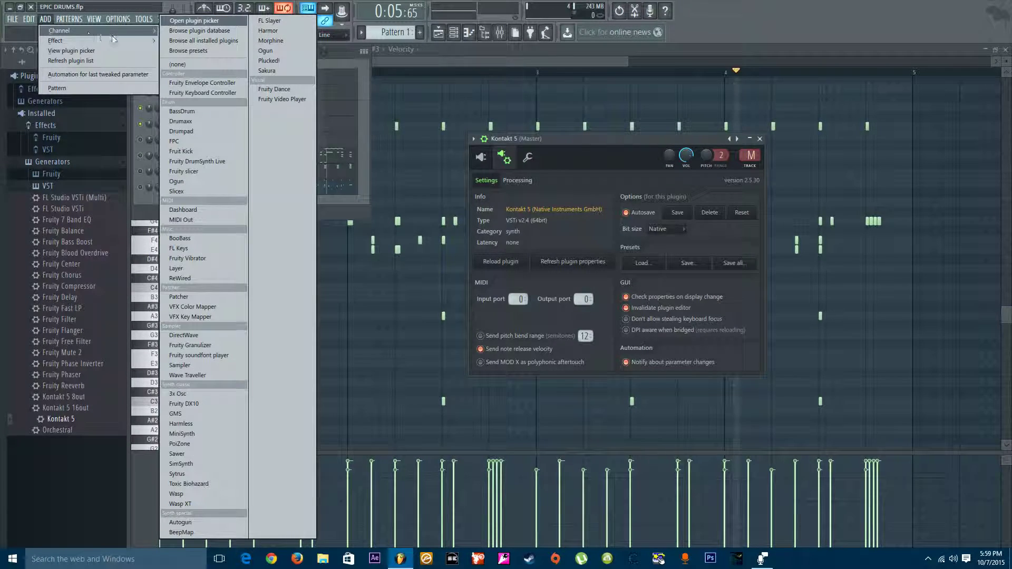
pyautogui.click(216, 218)
pyautogui.moveTo(306, 112); pyautogui.dragTo(301, 187)
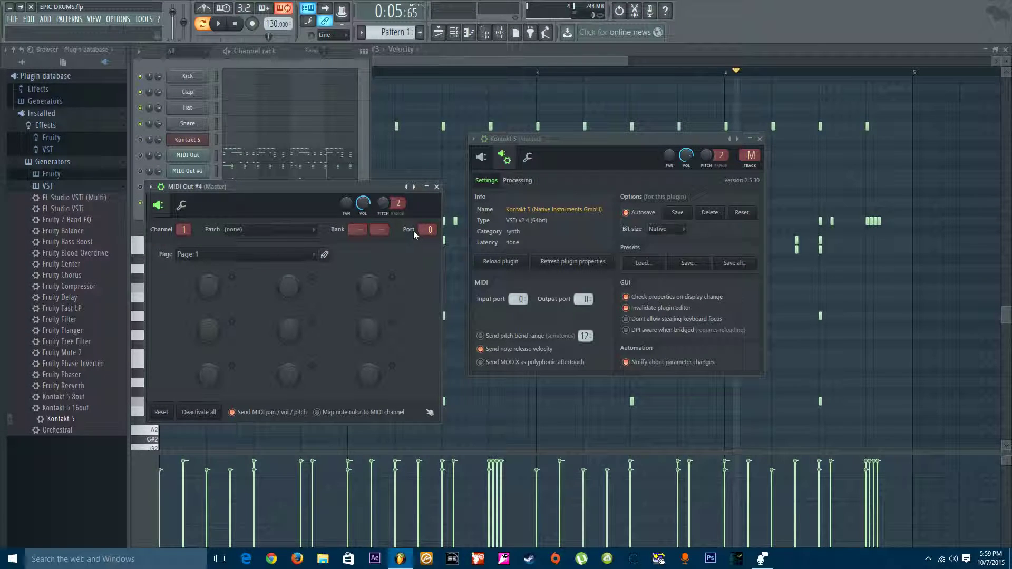
# Set Kontakt 5's MIDI input and output ports and the MIDI Out #4 port to 2.
pyautogui.scroll(2, 520, 299)
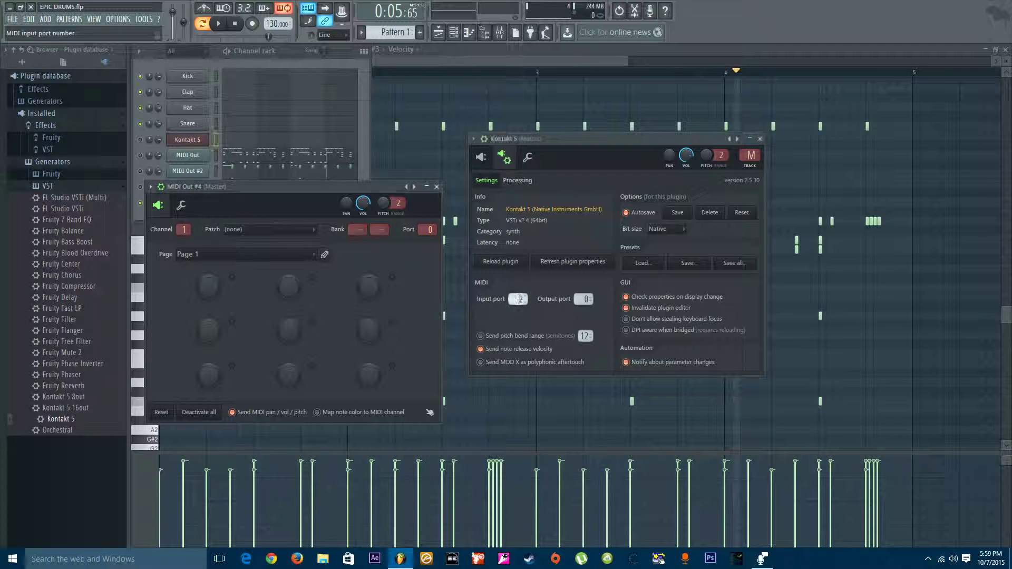
pyautogui.scroll(1, 585, 299)
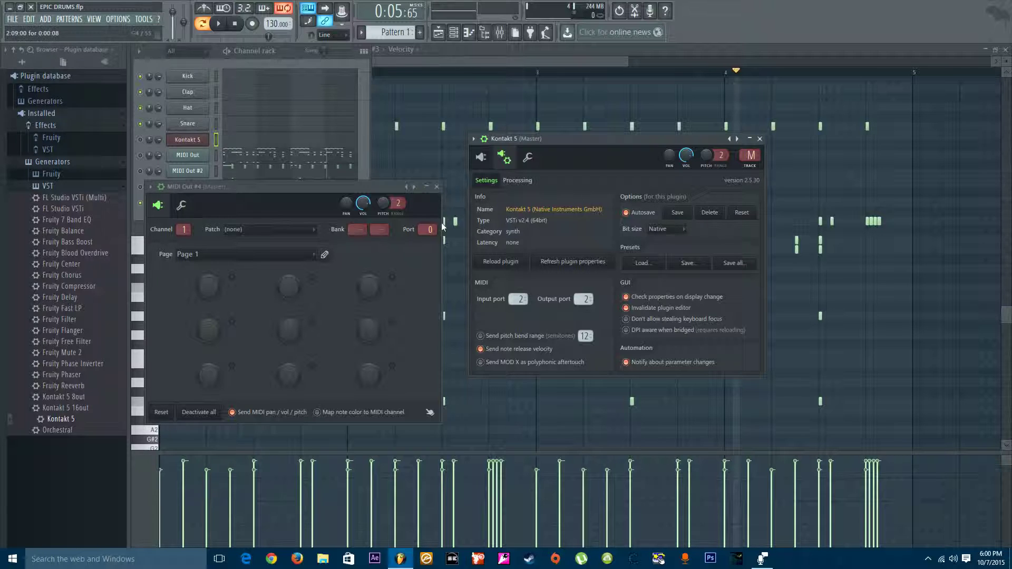
pyautogui.scroll(1, 430, 230)
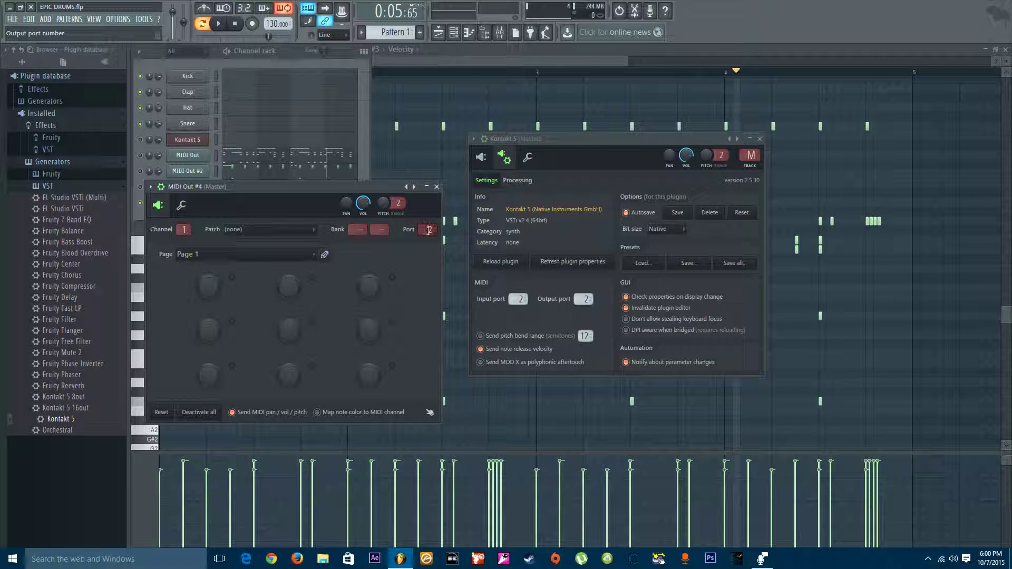
# Return the MIDI Out #4 port and Kontakt 5's output and input ports to 0.
pyautogui.moveTo(430, 230); pyautogui.dragTo(430, 279)
pyautogui.moveTo(585, 300); pyautogui.dragTo(585, 318)
pyautogui.moveTo(519, 299)
pyautogui.mouseDown()
pyautogui.moveTo(520, 325)
pyautogui.moveTo(520, 311)
pyautogui.mouseUp()
# Close the MIDI Out #4 window and return Kontakt 5 to its instrument view, moved clear of the channel rack.
pyautogui.click(436, 187)
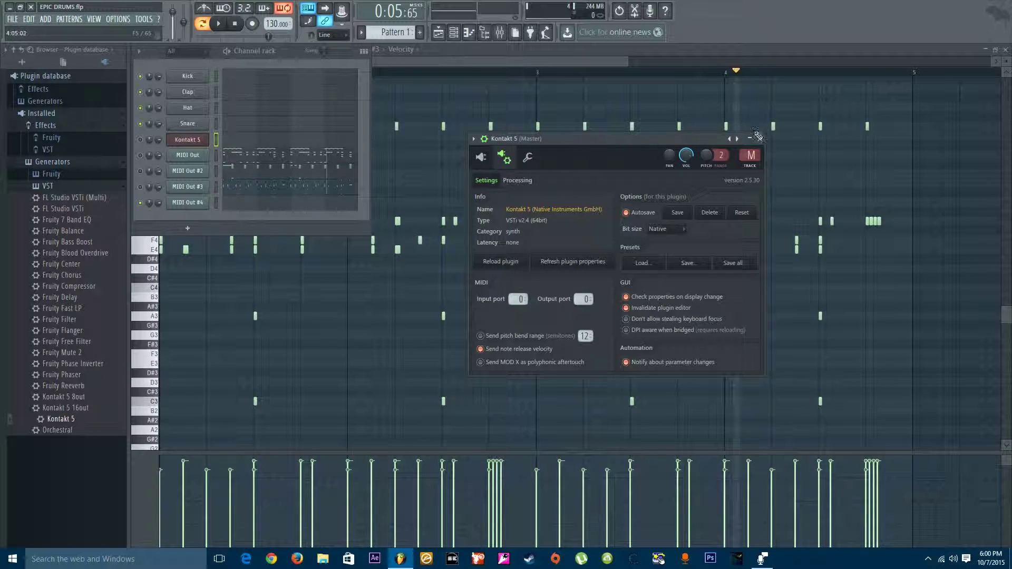
pyautogui.click(481, 157)
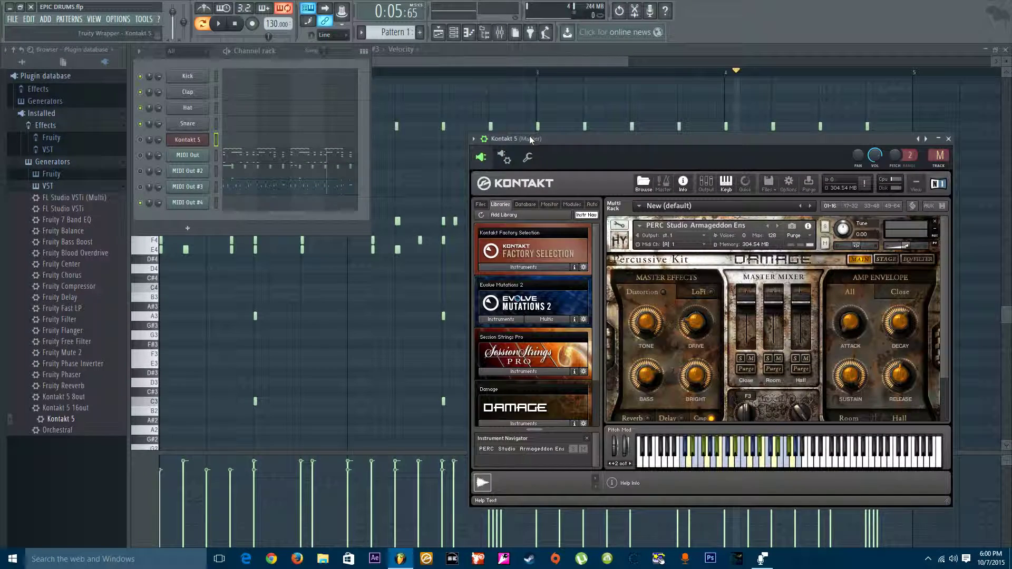
pyautogui.moveTo(531, 139); pyautogui.dragTo(566, 88)
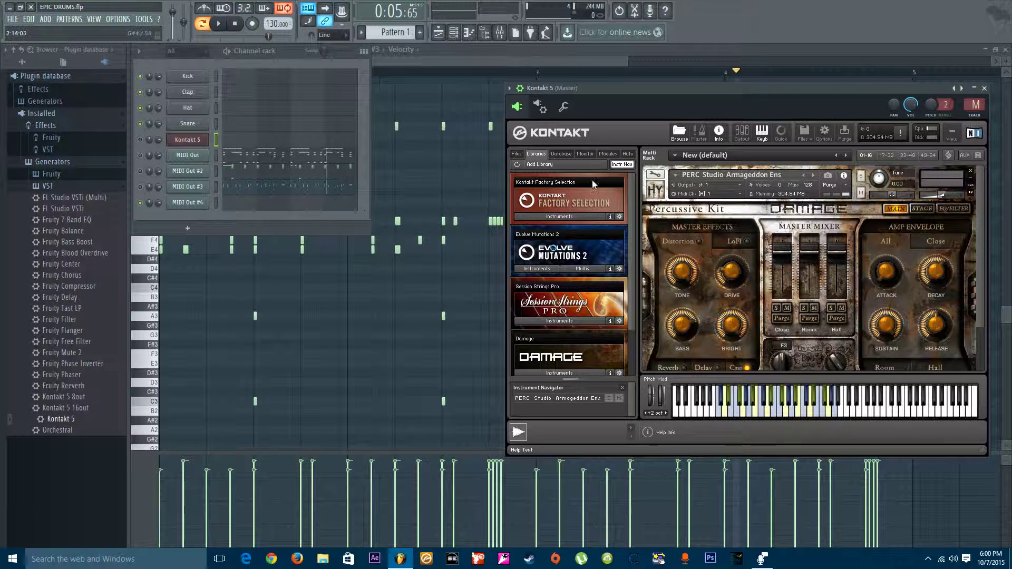
# Look through the settings of the existing MIDI Out channels, ending on the first MIDI Out.
pyautogui.click(191, 159)
pyautogui.click(188, 184)
pyautogui.click(197, 172)
pyautogui.click(205, 156)
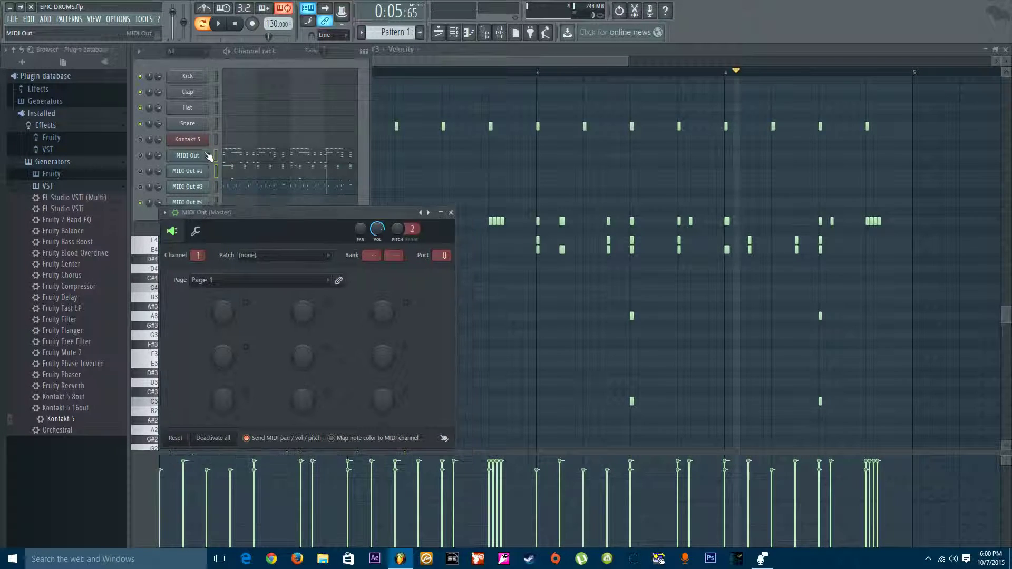
# Unmute the first MIDI Out channel, play its part of the pattern and stop playback.
pyautogui.click(141, 156)
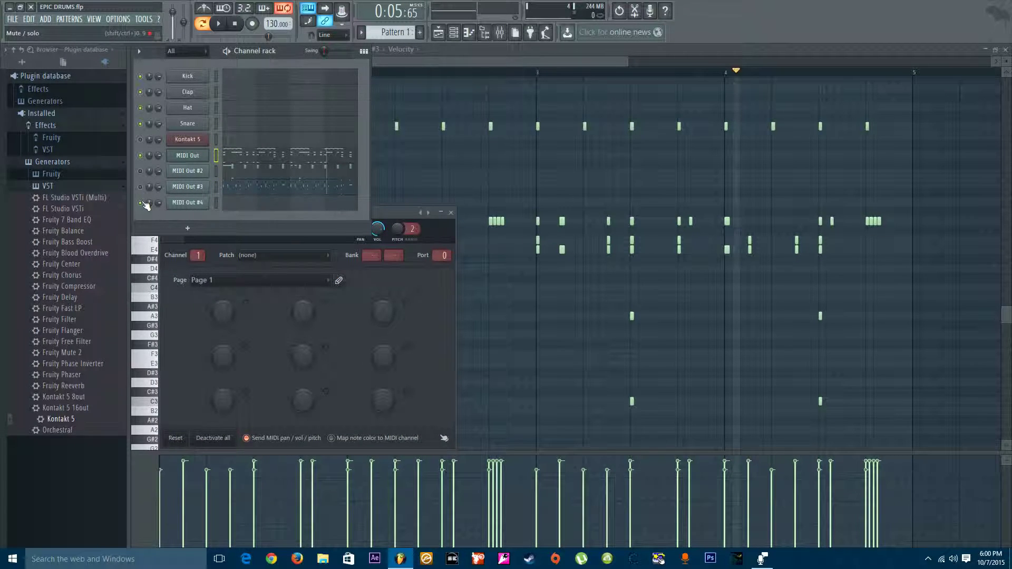
pyautogui.click(235, 23)
pyautogui.click(218, 23)
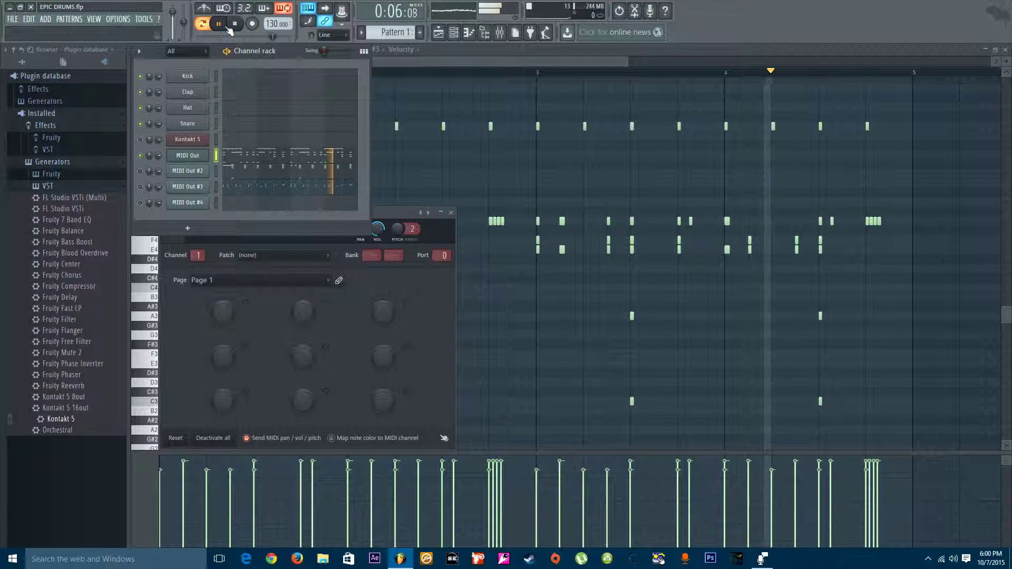
pyautogui.click(227, 27)
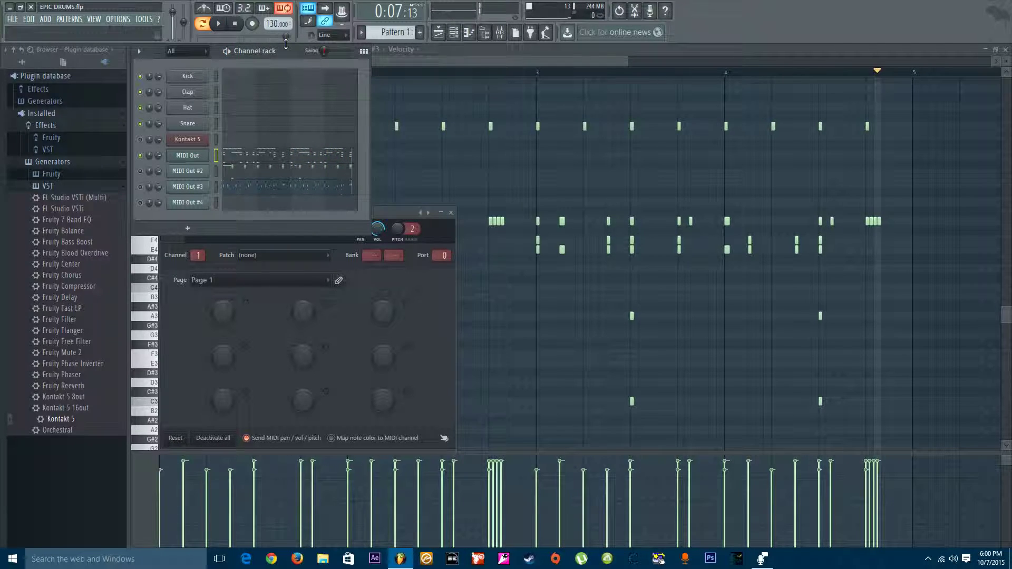
pyautogui.click(237, 24)
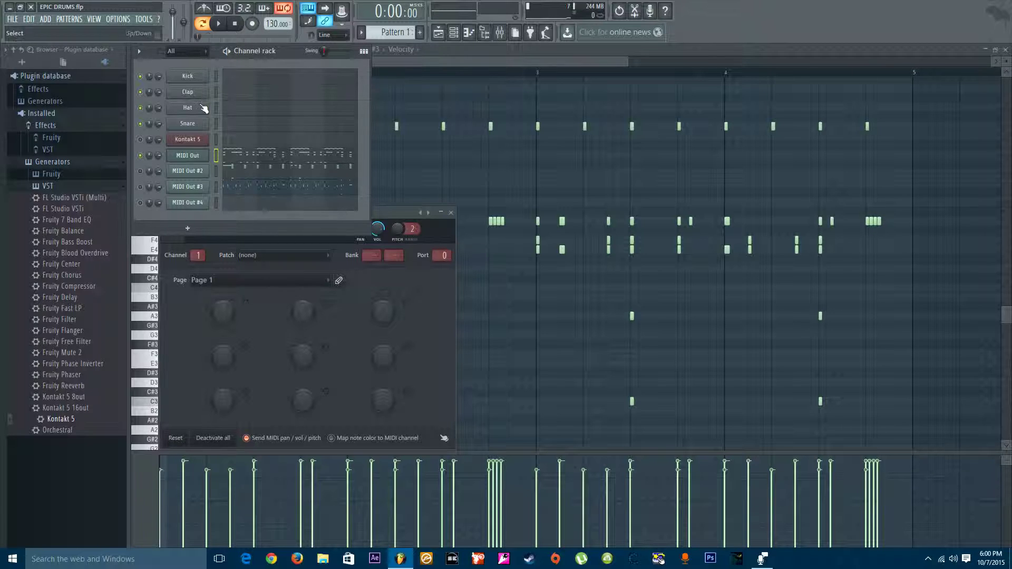
# Make MIDI Out #2 audible instead of the first MIDI Out, then play and stop the pattern.
pyautogui.click(141, 171)
pyautogui.press('space')
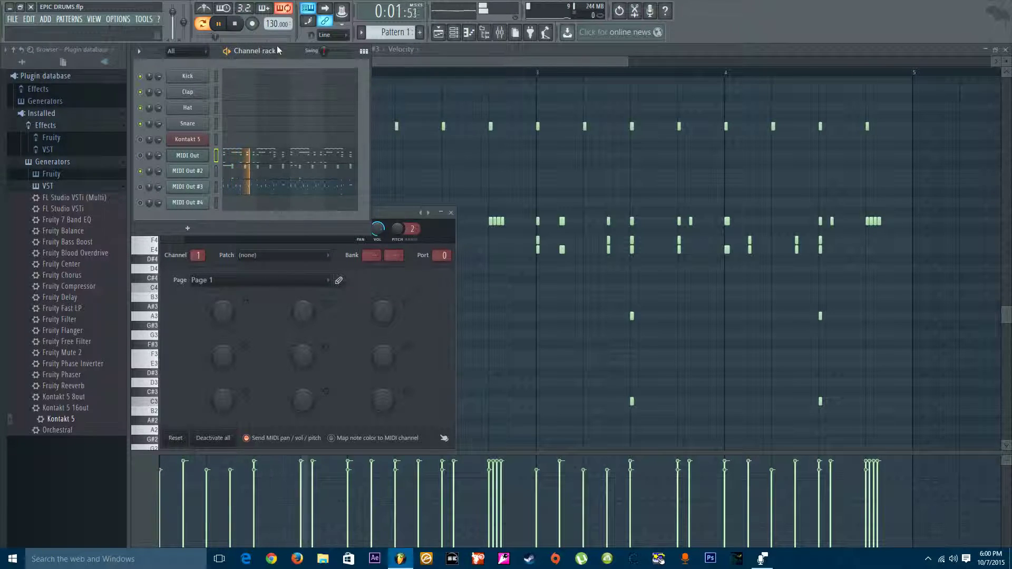
pyautogui.click(221, 23)
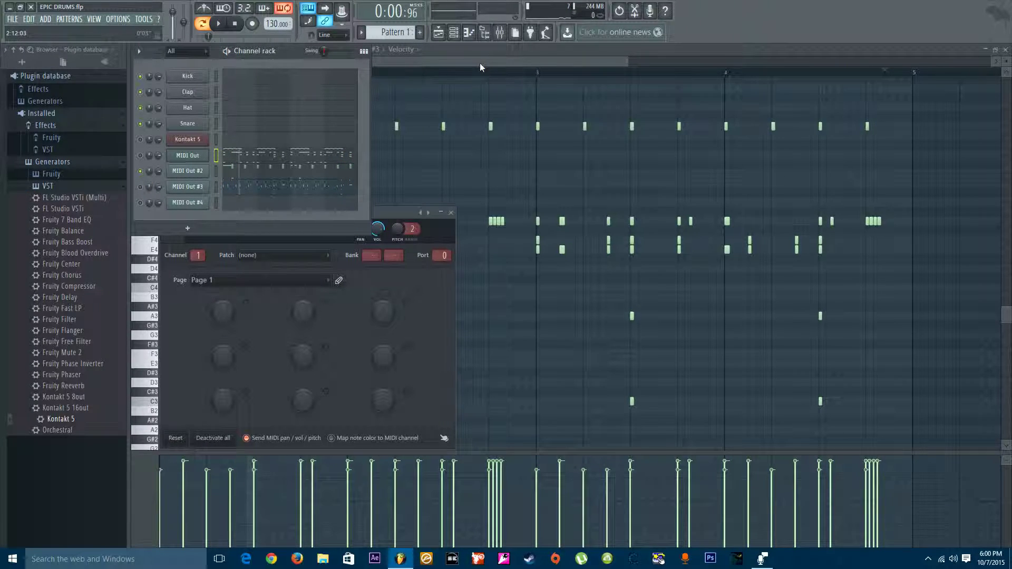
# Make MIDI Out #3 audible instead of MIDI Out #2 and open its settings window, moved clear of the channel rack.
pyautogui.scroll(-2, 480, 62)
pyautogui.scroll(3, 485, 75)
pyautogui.moveTo(501, 74); pyautogui.dragTo(95, 96)
pyautogui.moveTo(322, 69); pyautogui.dragTo(168, 67)
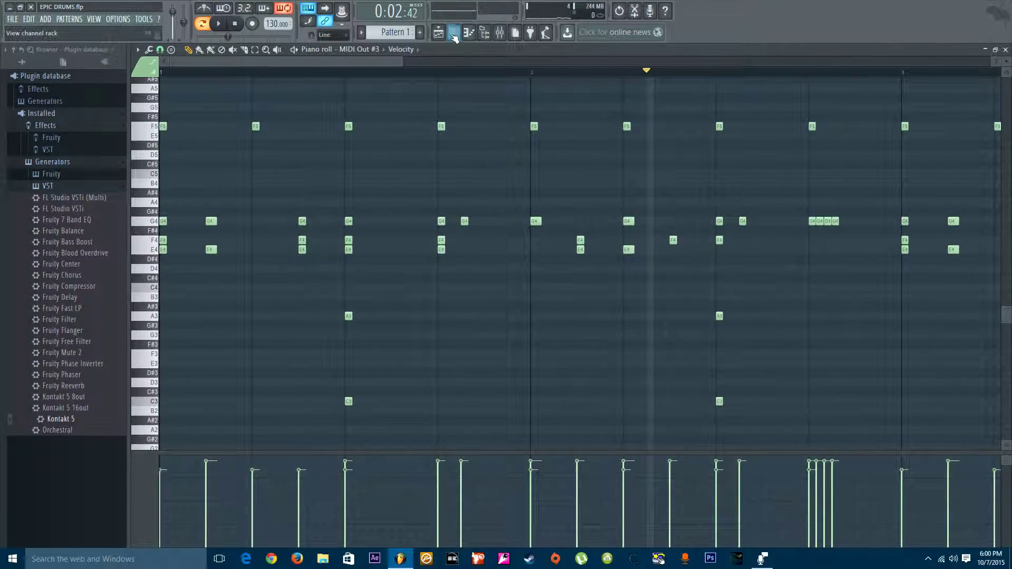
pyautogui.click(454, 32)
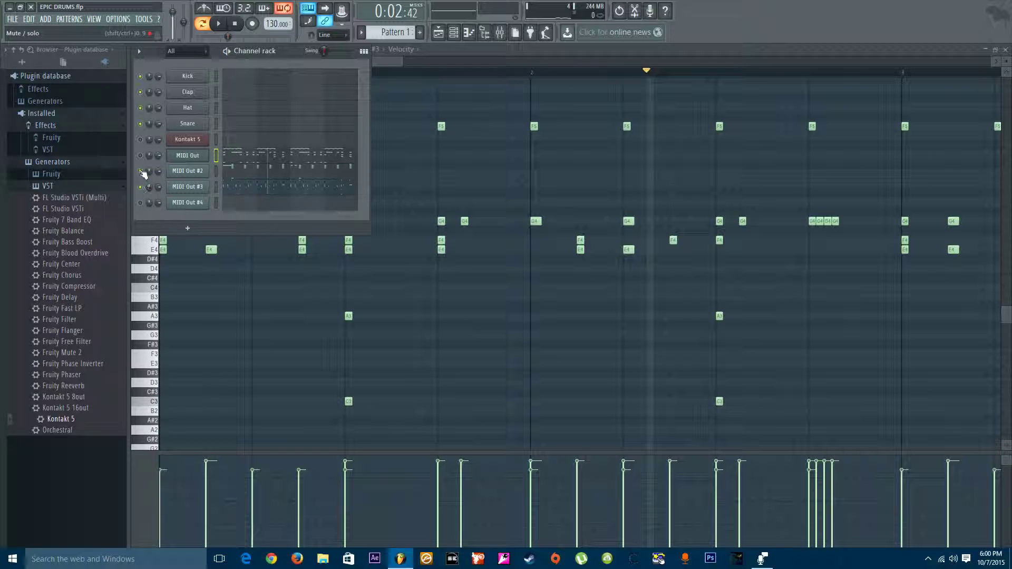
pyautogui.click(196, 190)
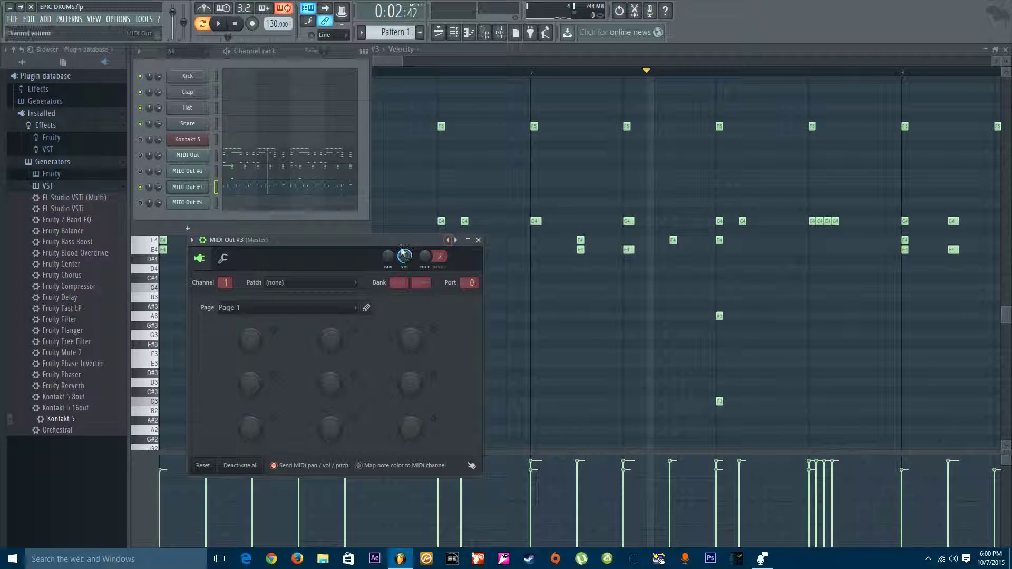
pyautogui.moveTo(393, 241); pyautogui.dragTo(704, 147)
# Play the MIDI Out #3 part from the start, follow its notes in the piano roll and stop playback.
pyautogui.click(234, 24)
pyautogui.click(218, 23)
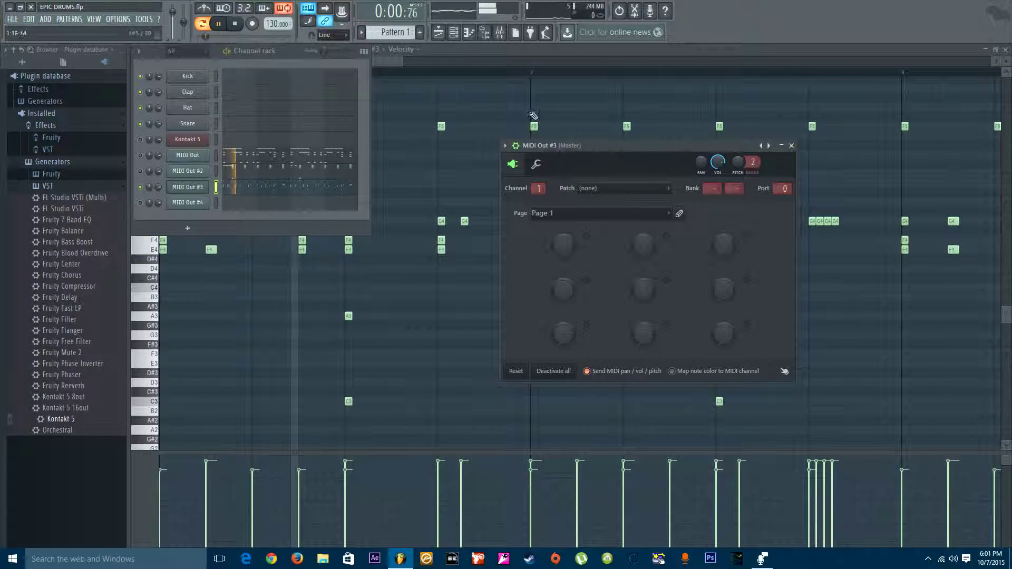
pyautogui.moveTo(616, 161); pyautogui.dragTo(328, 277)
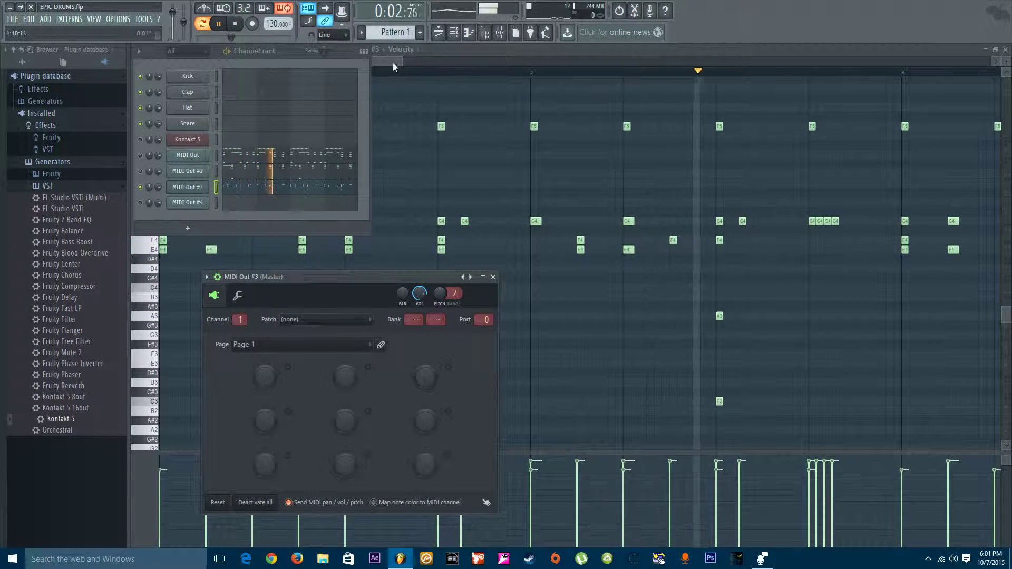
pyautogui.scroll(-1, 437, 84)
pyautogui.scroll(-3, 445, 70)
pyautogui.moveTo(448, 62); pyautogui.dragTo(597, 63)
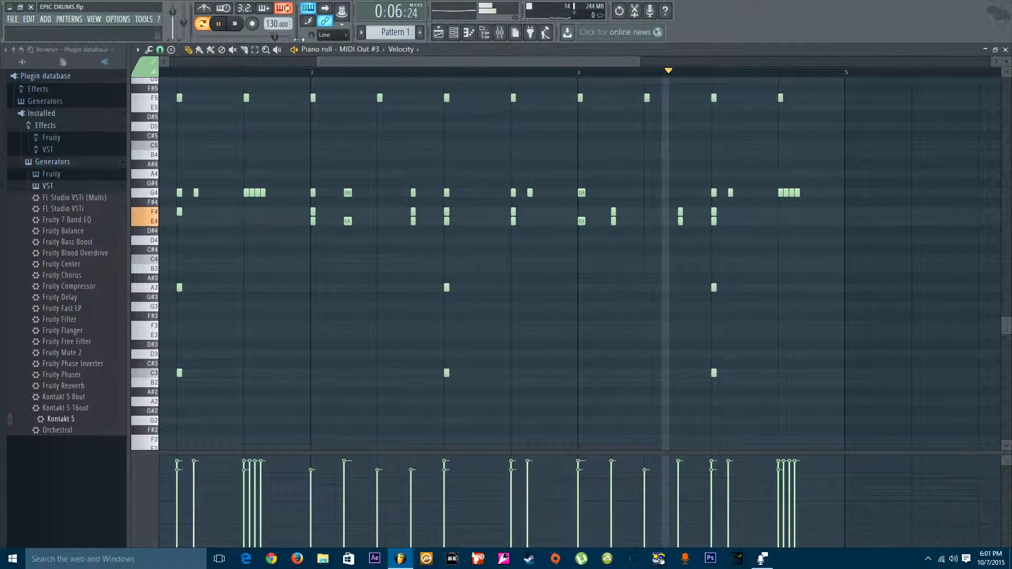
pyautogui.click(236, 23)
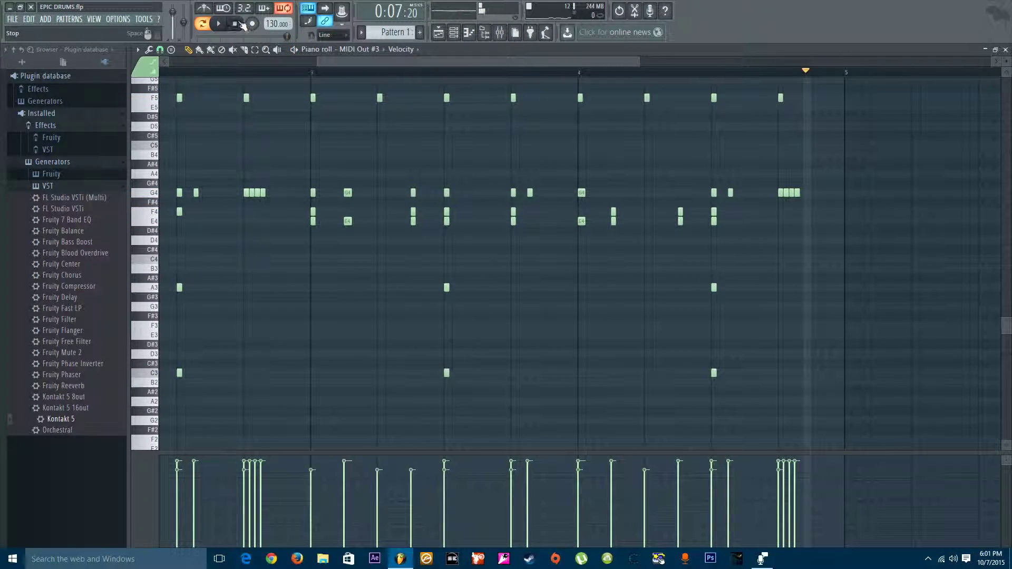
# Clone the Kontakt 5 channel and remove the PERC Studio Armageddon Ens instrument from the clone.
pyautogui.click(454, 32)
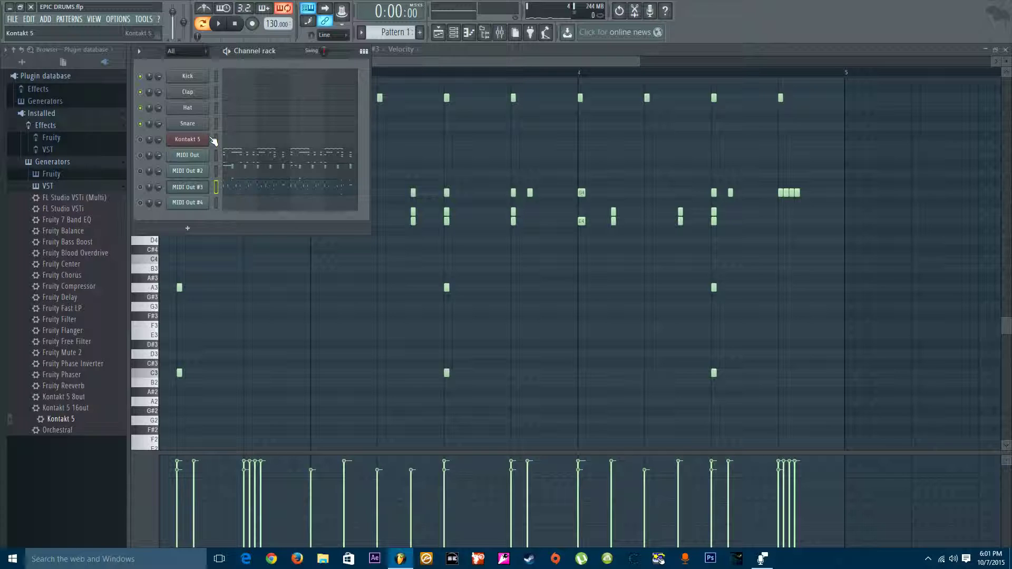
pyautogui.rightClick(185, 139)
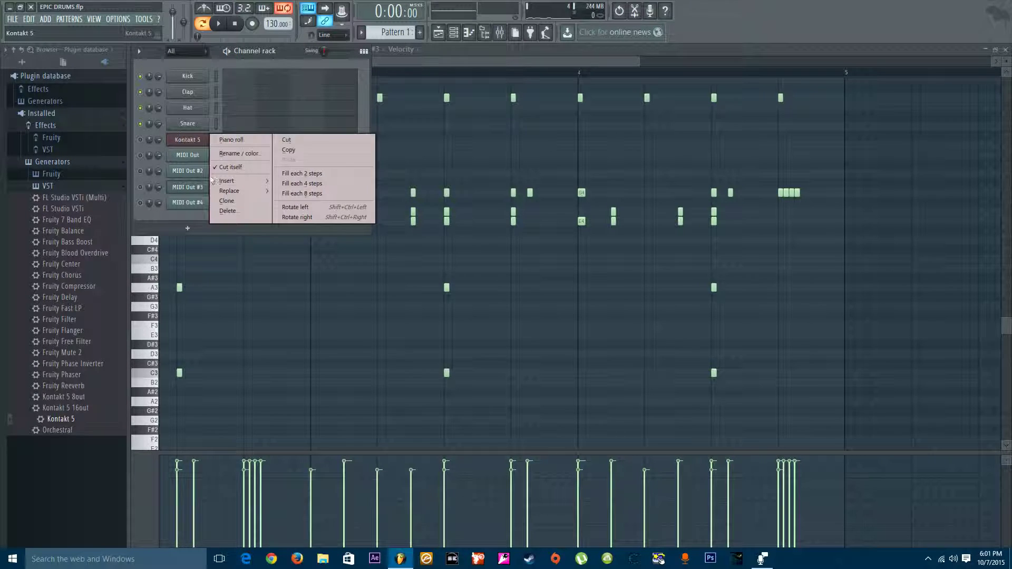
pyautogui.click(227, 201)
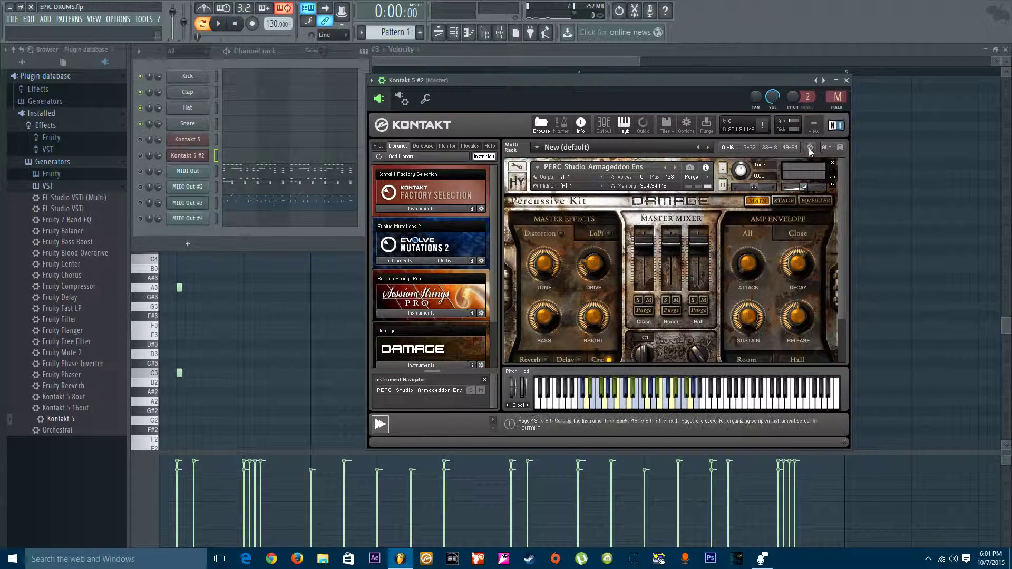
pyautogui.click(833, 161)
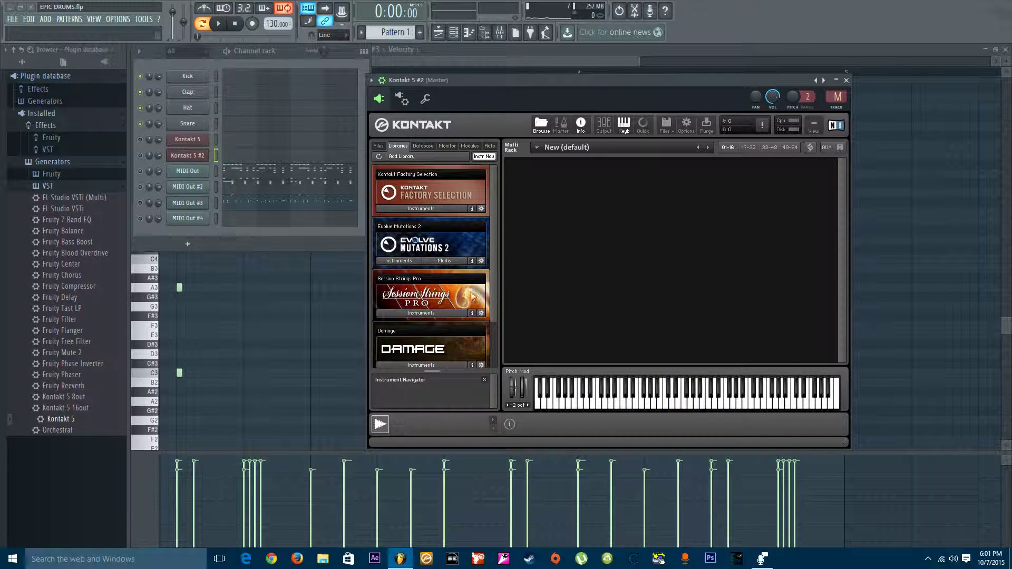
# Load MTown Sections 1 and 2 Ensemble Ani.nki from Session Strings Pro into Kontakt 5 #2 and audition a few notes.
pyautogui.click(421, 313)
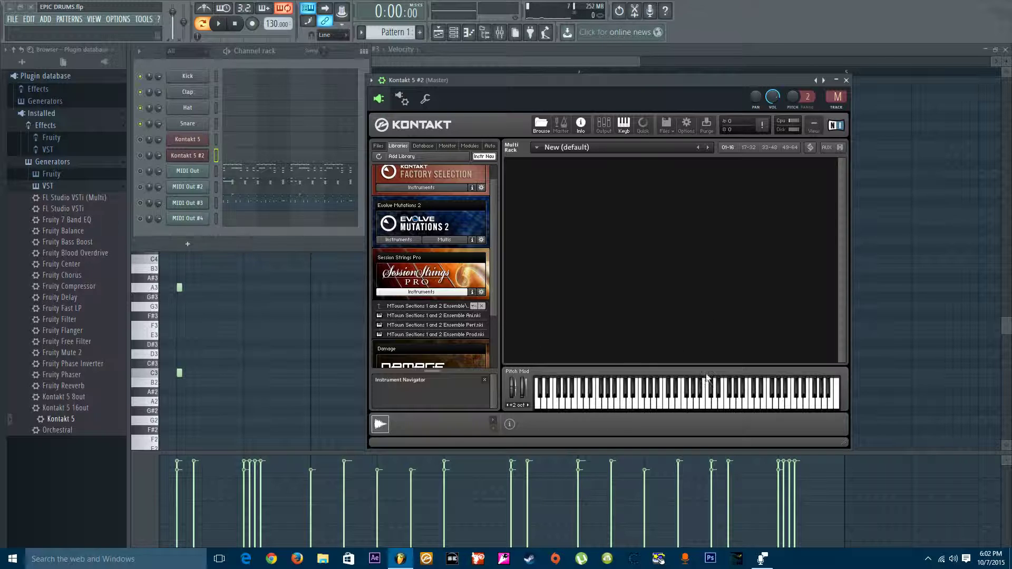
pyautogui.click(422, 315)
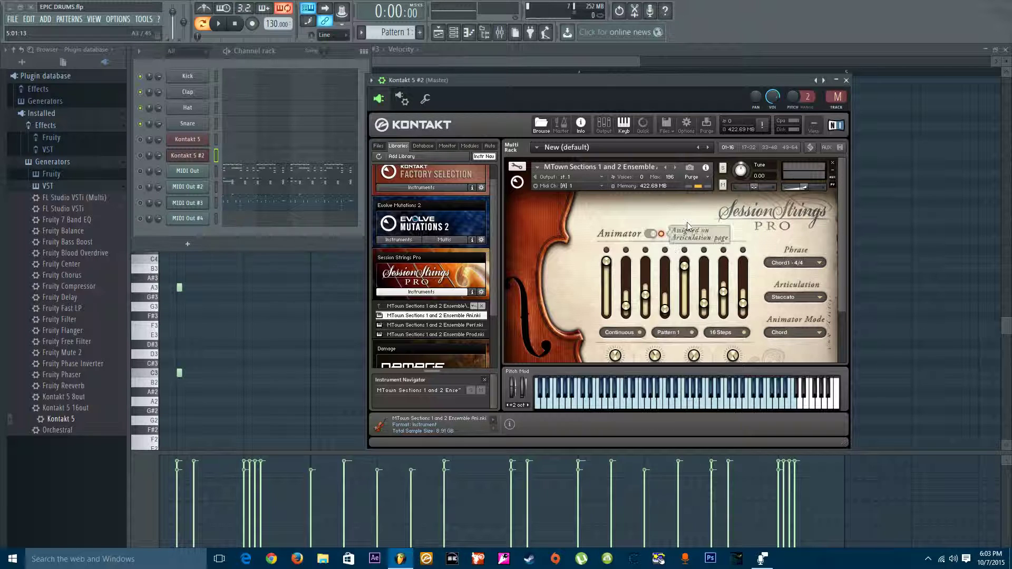
pyautogui.click(674, 410)
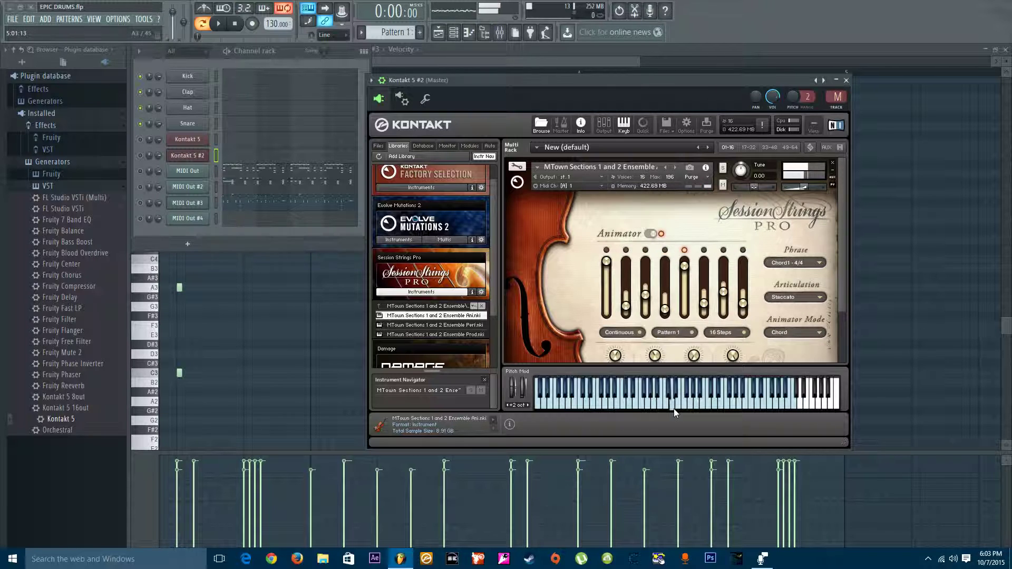
pyautogui.click(716, 404)
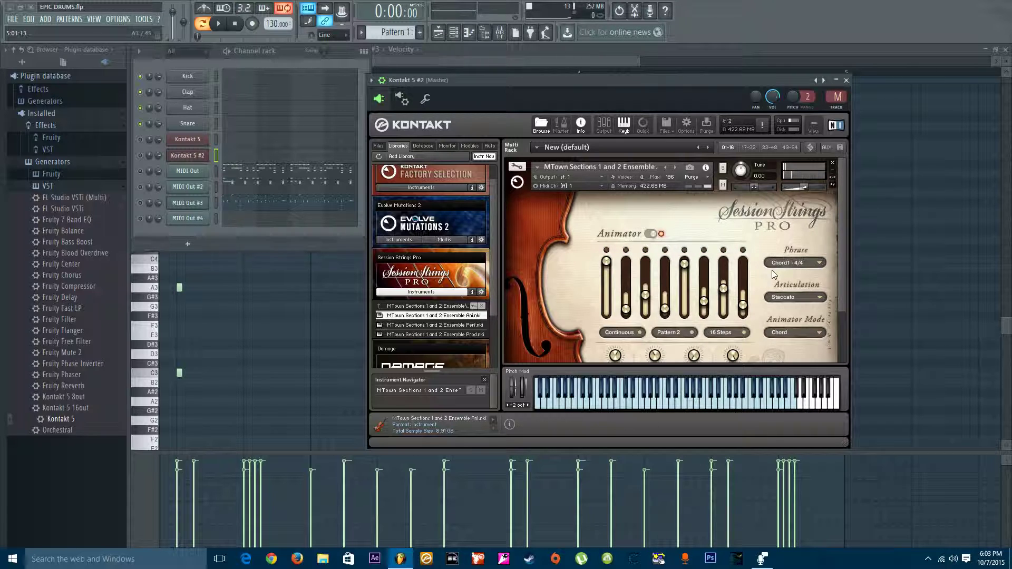
# Set the Animator phrase to Chord5 - 4/4tr and audition it on Kontakt's keyboard.
pyautogui.click(790, 264)
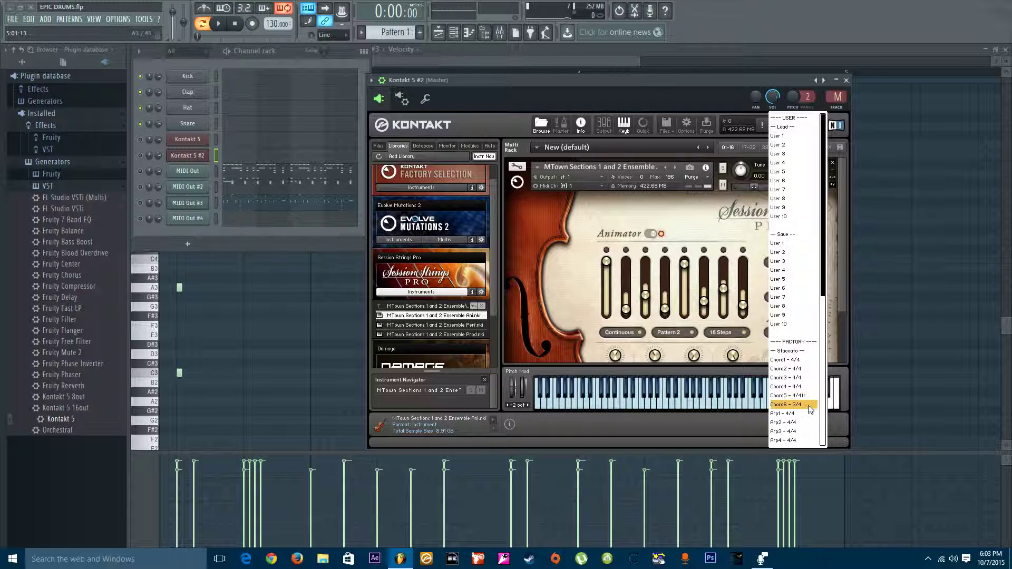
pyautogui.click(808, 396)
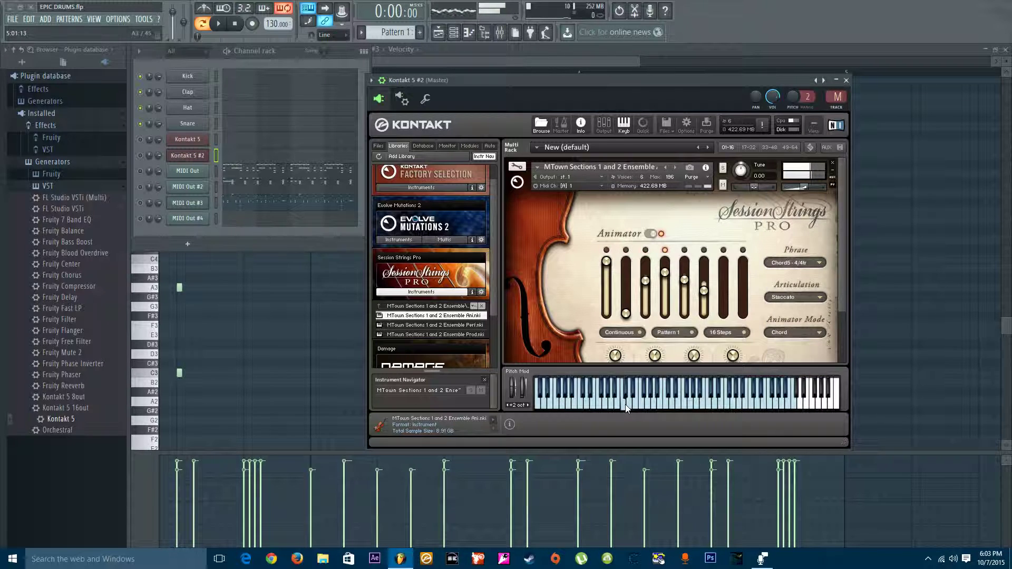
pyautogui.click(626, 406)
pyautogui.scroll(-3, 619, 284)
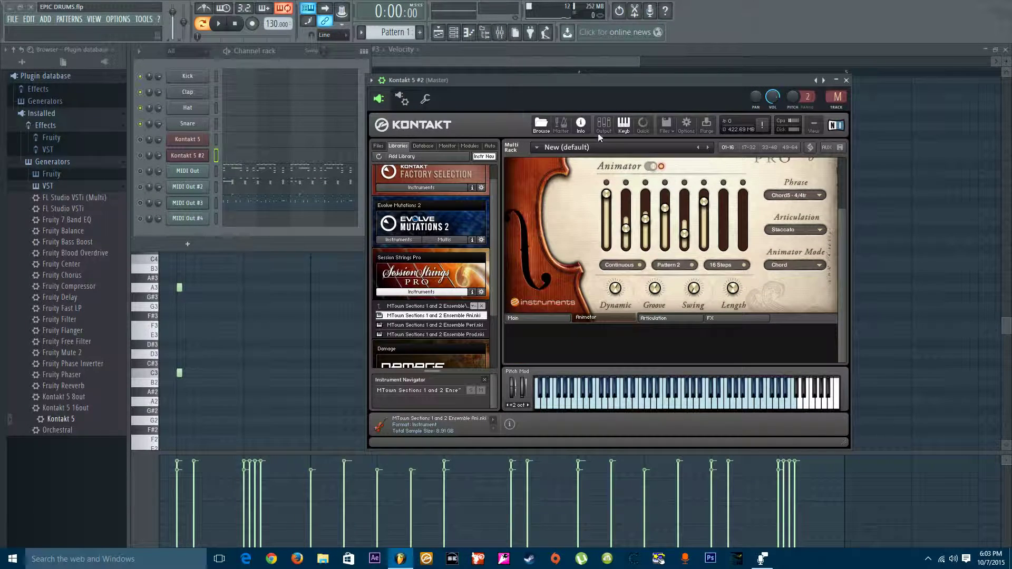
pyautogui.scroll(1, 638, 274)
pyautogui.scroll(1, 639, 272)
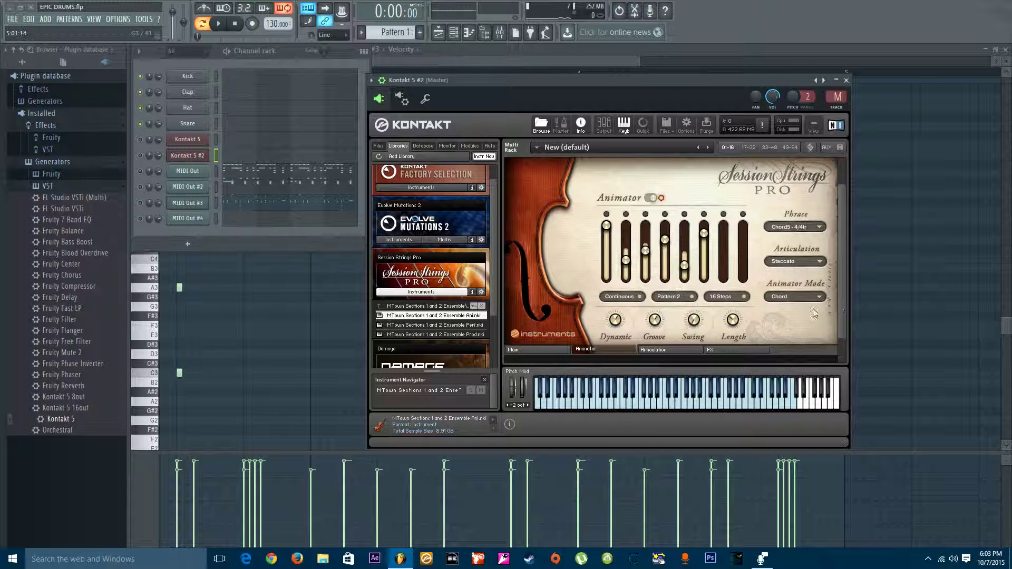
pyautogui.moveTo(634, 273); pyautogui.dragTo(705, 255)
pyautogui.click(635, 408)
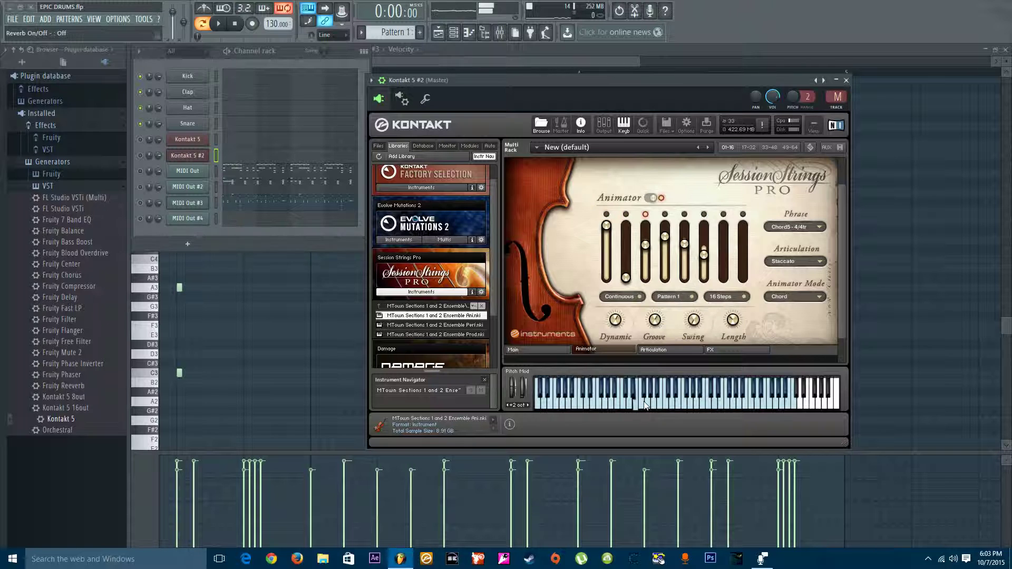
pyautogui.click(793, 261)
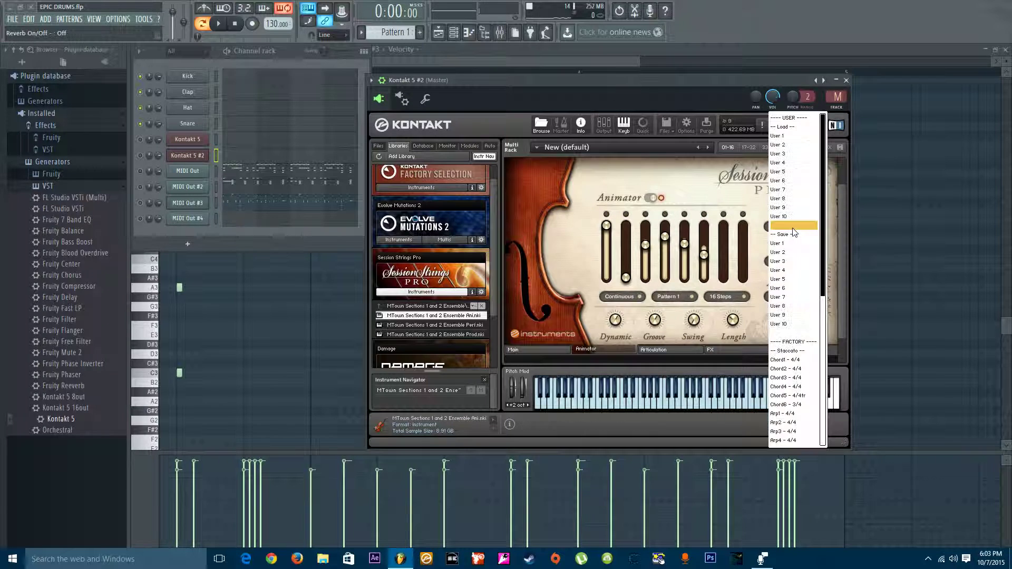
pyautogui.click(788, 397)
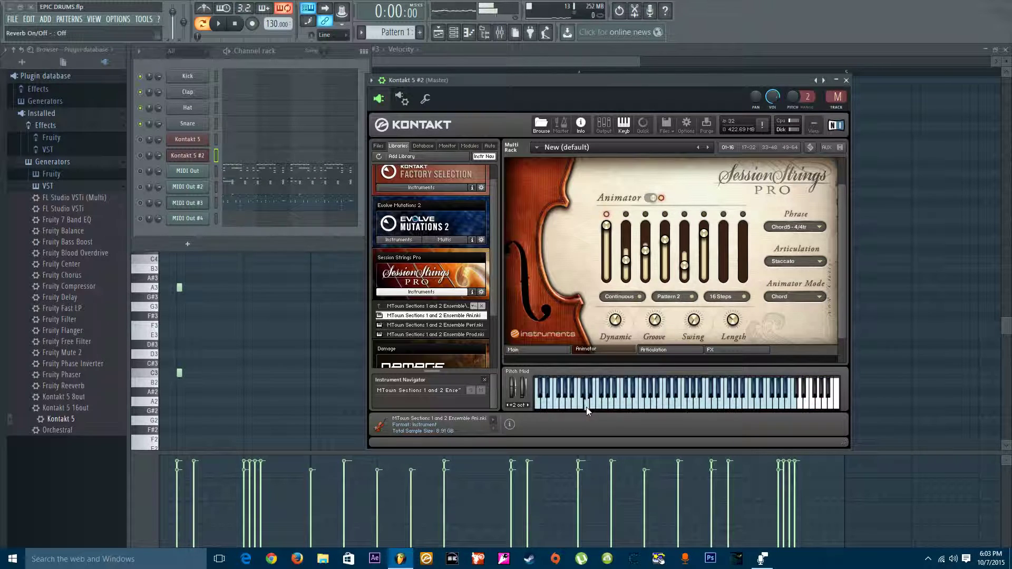
# Adjust the Animator's Dynamic and Groove controls, playing notes to hear the Groove changes.
pyautogui.moveTo(618, 316)
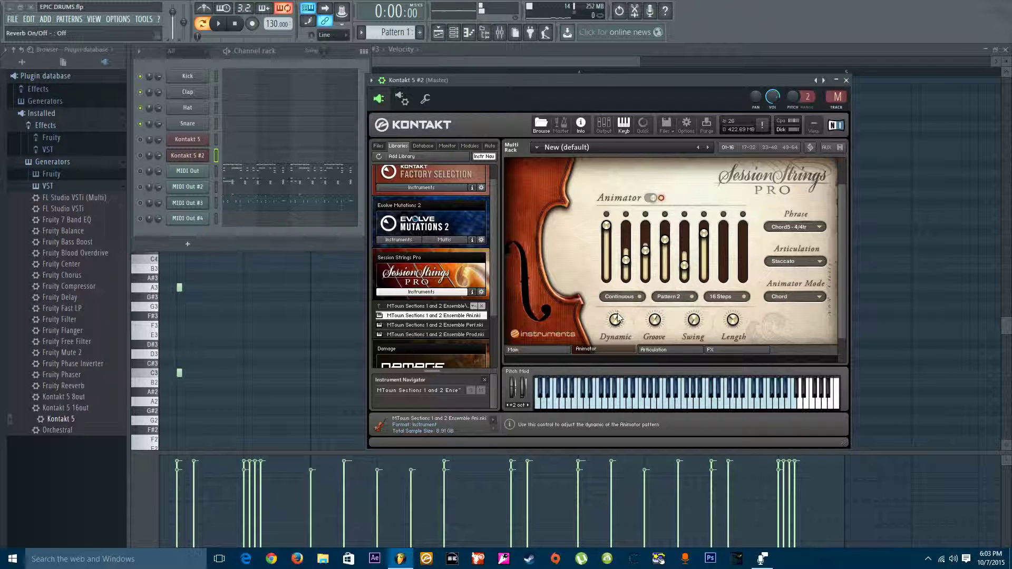
pyautogui.moveTo(618, 318); pyautogui.dragTo(625, 297)
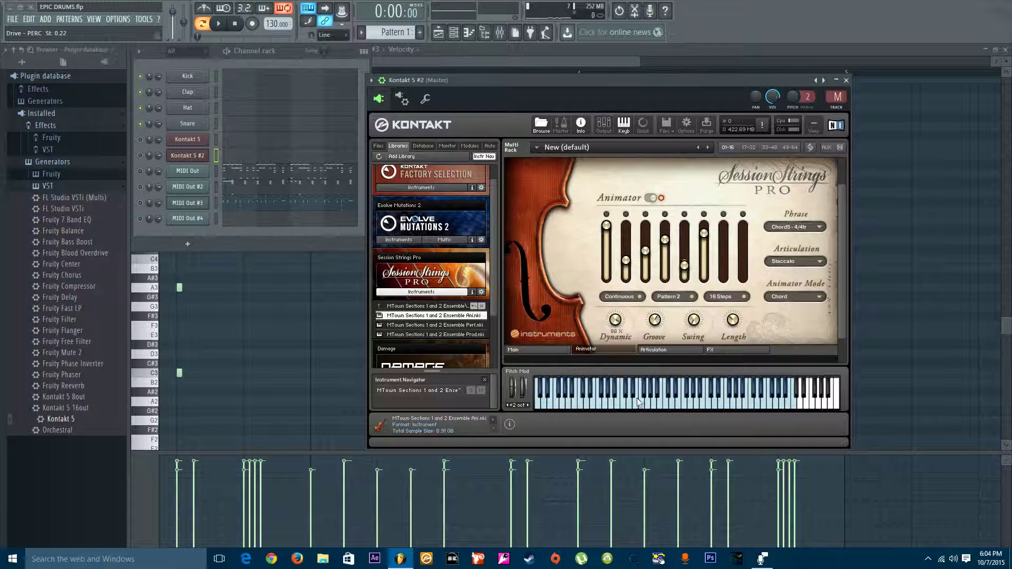
pyautogui.moveTo(657, 322)
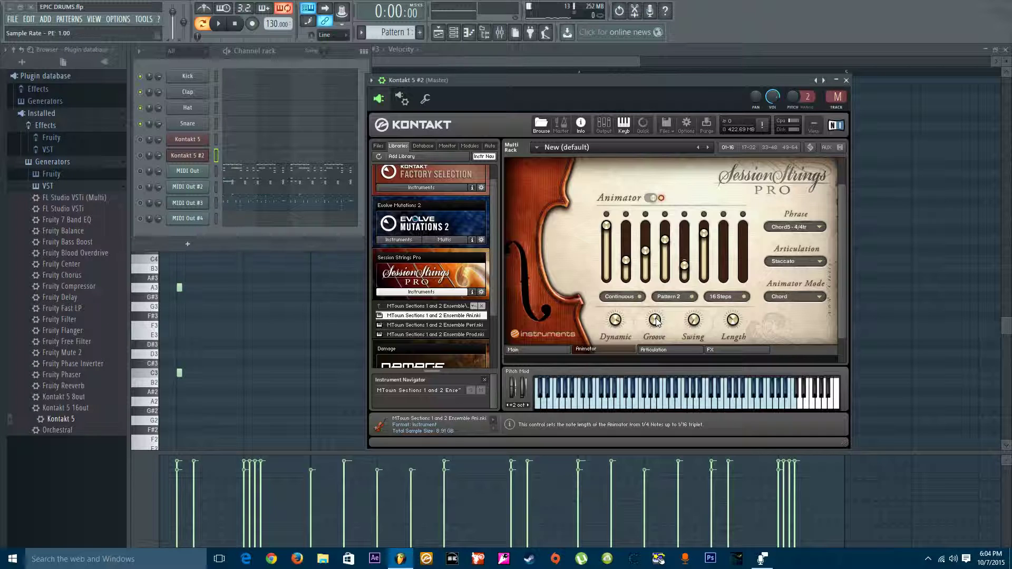
pyautogui.moveTo(656, 322); pyautogui.dragTo(654, 307)
pyautogui.click(650, 407)
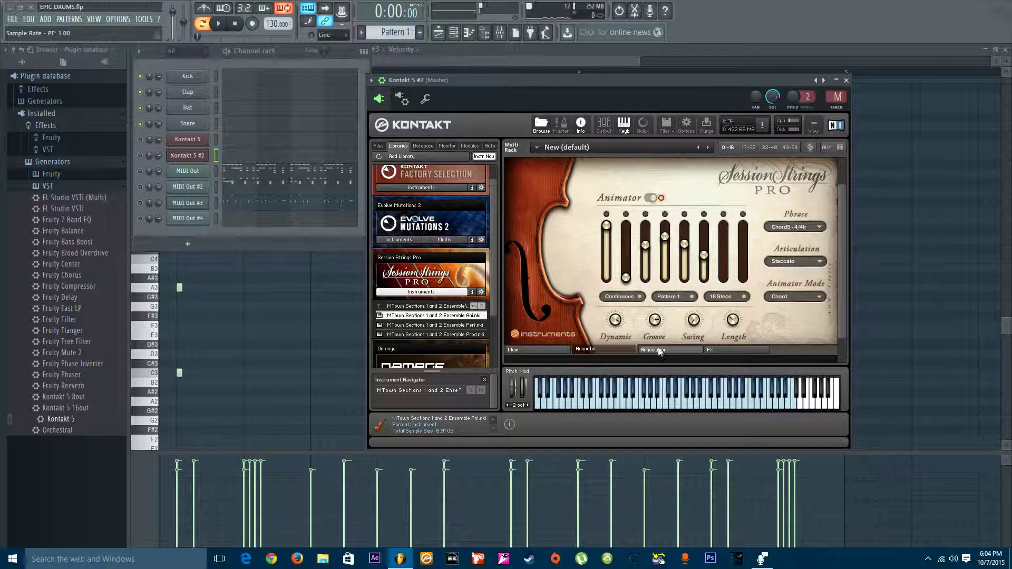
pyautogui.moveTo(655, 321); pyautogui.dragTo(656, 335)
pyautogui.click(649, 405)
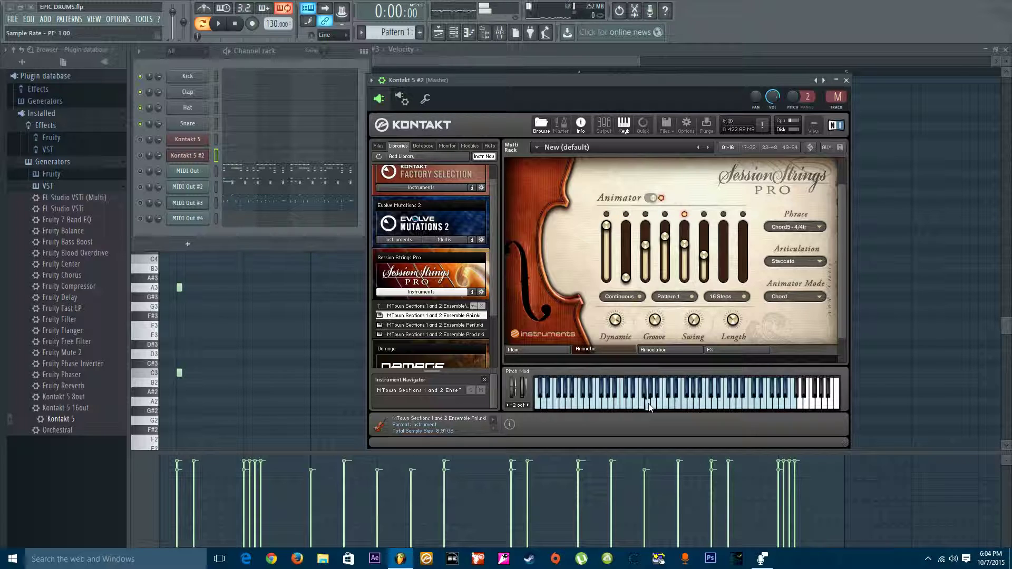
pyautogui.moveTo(655, 321); pyautogui.dragTo(657, 311)
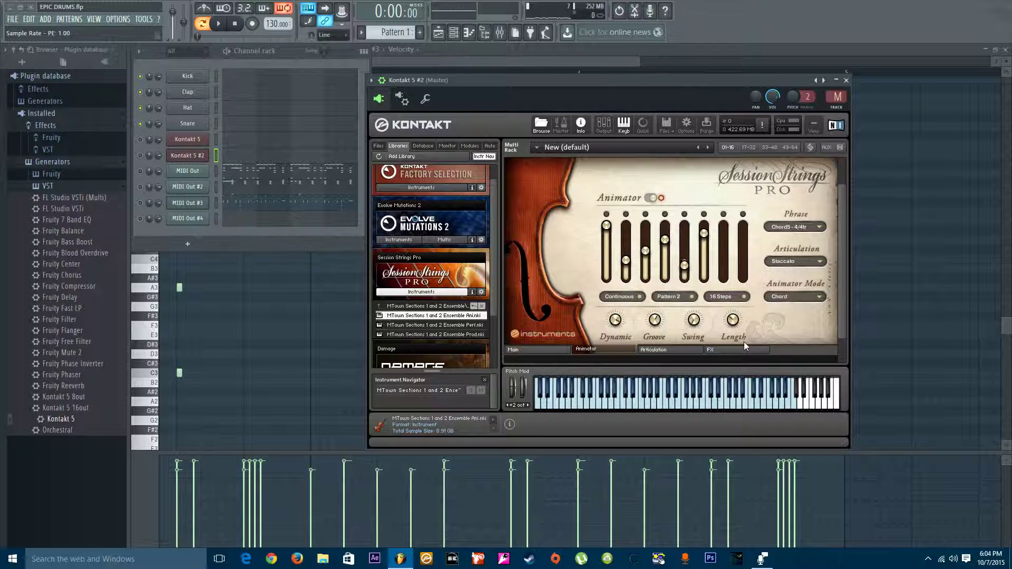
# Examine the strings instrument's main articulation choices and its equalizer, compressor and reverb effects.
pyautogui.click(679, 349)
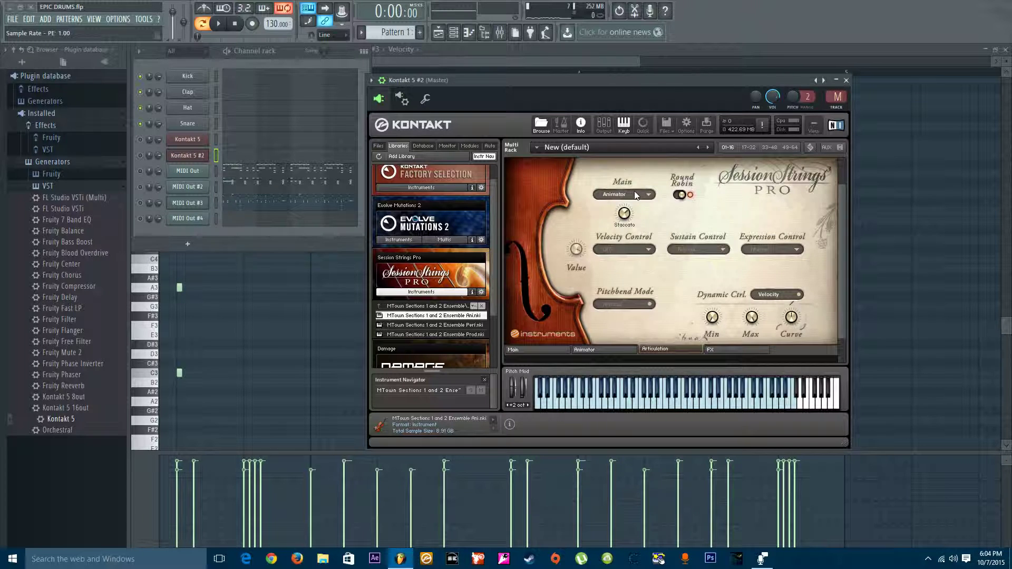
pyautogui.click(633, 192)
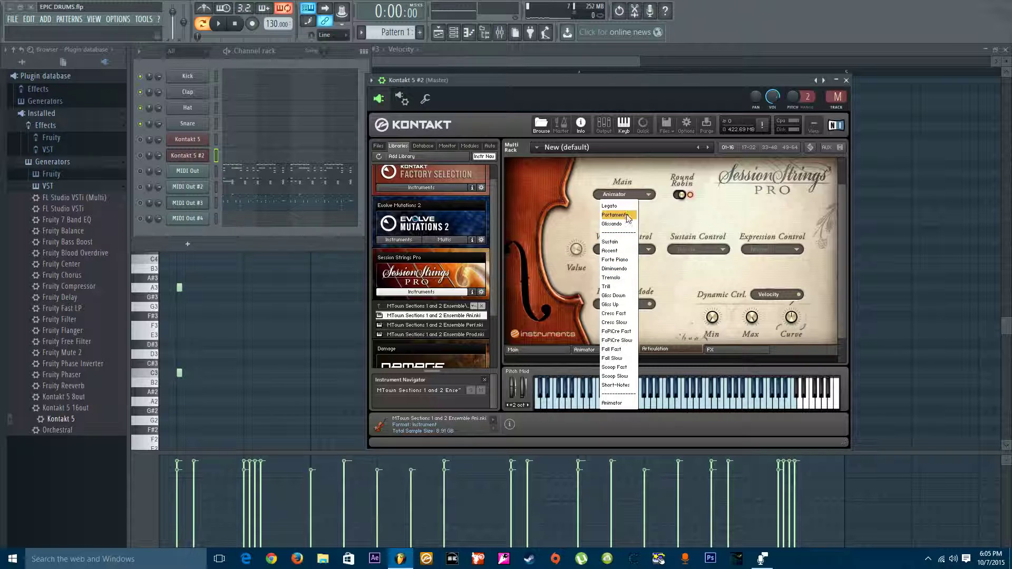
pyautogui.click(679, 283)
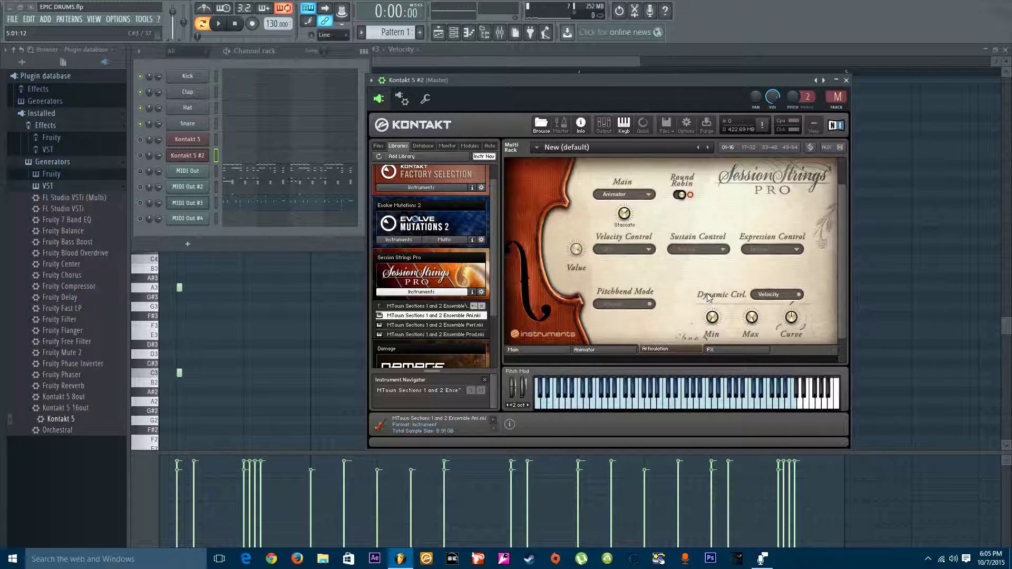
pyautogui.click(729, 351)
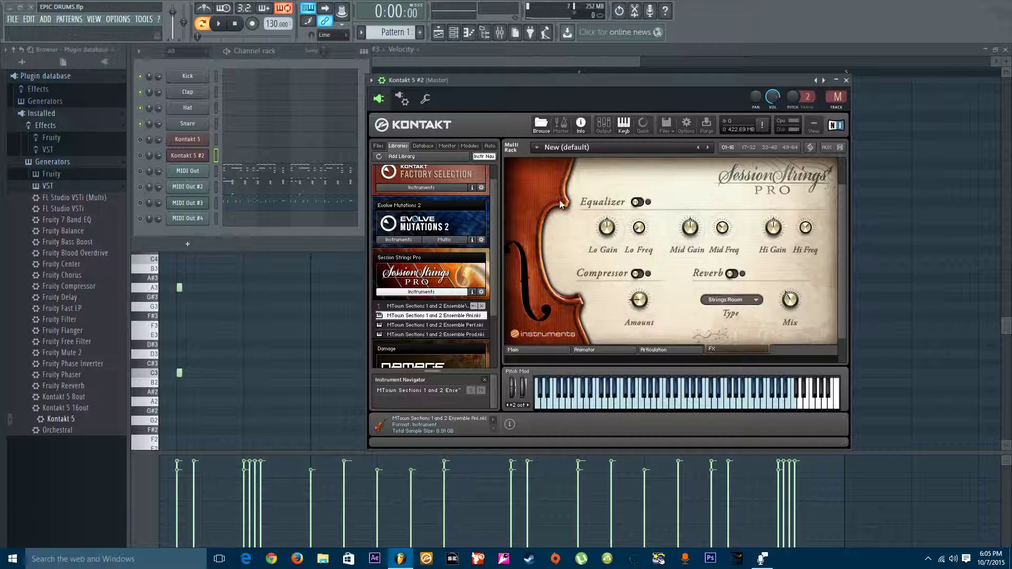
# Set Kontakt 5 #2's MIDI input and output ports and MIDI Out #4's port to 2, keeping the channel rack uncovered.
pyautogui.click(428, 97)
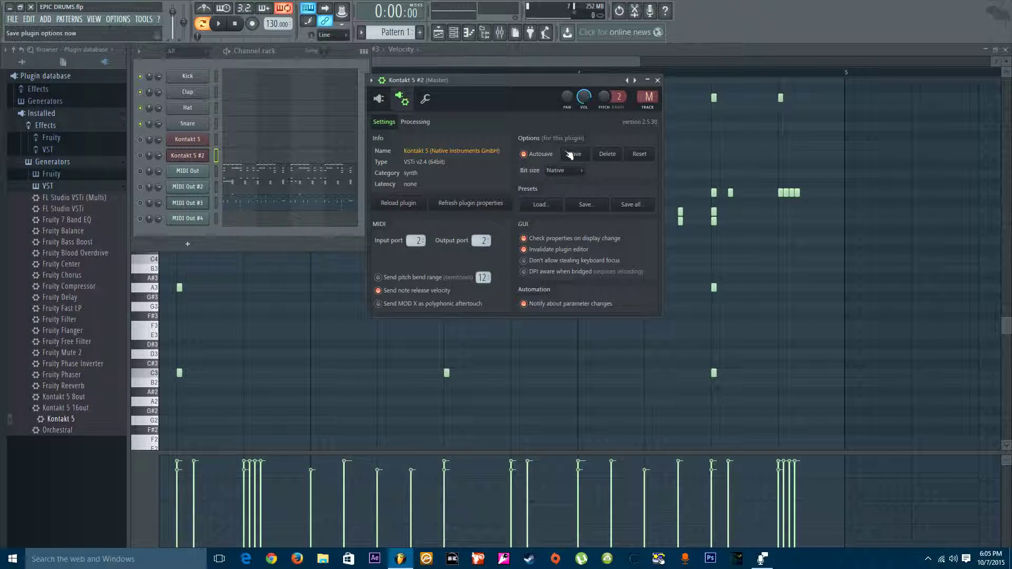
pyautogui.click(187, 218)
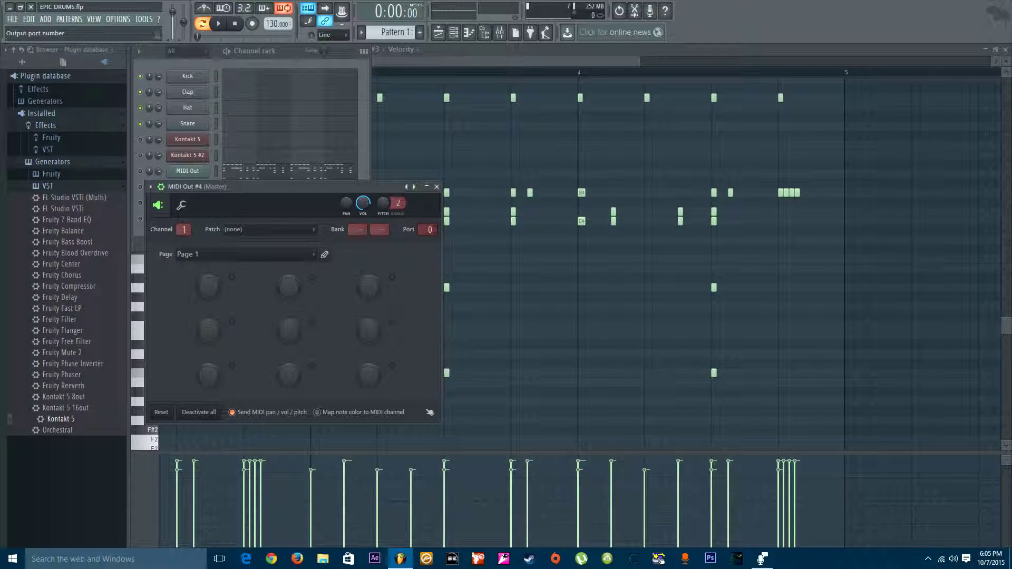
pyautogui.moveTo(146, 187); pyautogui.dragTo(382, 182)
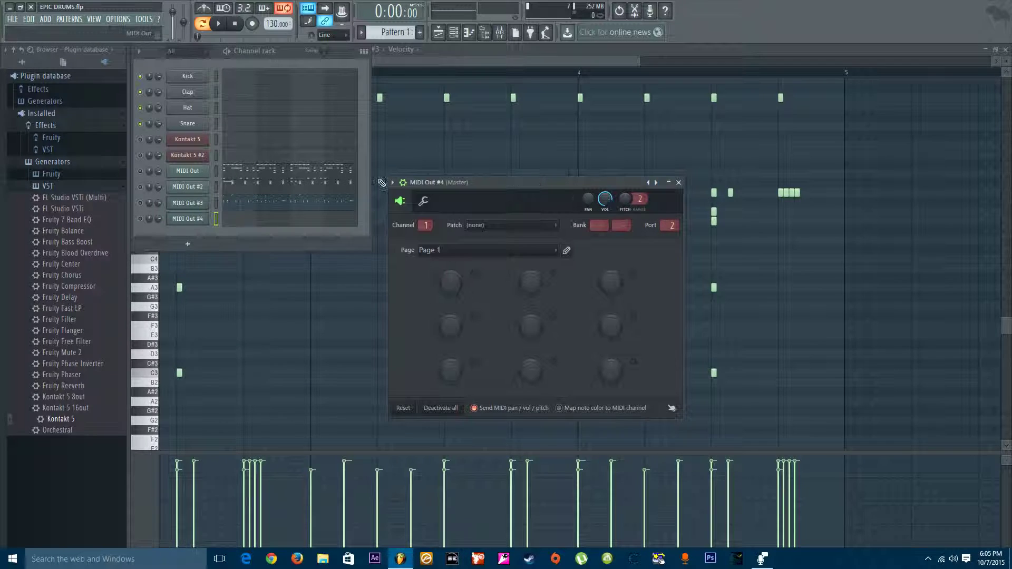
# Open the piano roll for MIDI Out #4 and play test notes to check that the strings sound.
pyautogui.rightClick(199, 222)
pyautogui.click(237, 219)
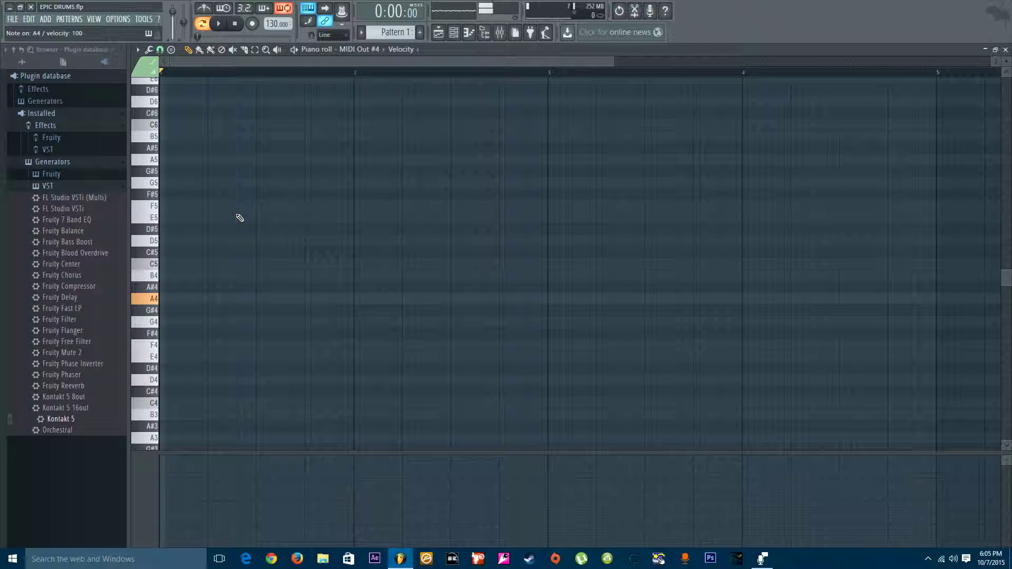
pyautogui.press('n')
pyautogui.press('x')
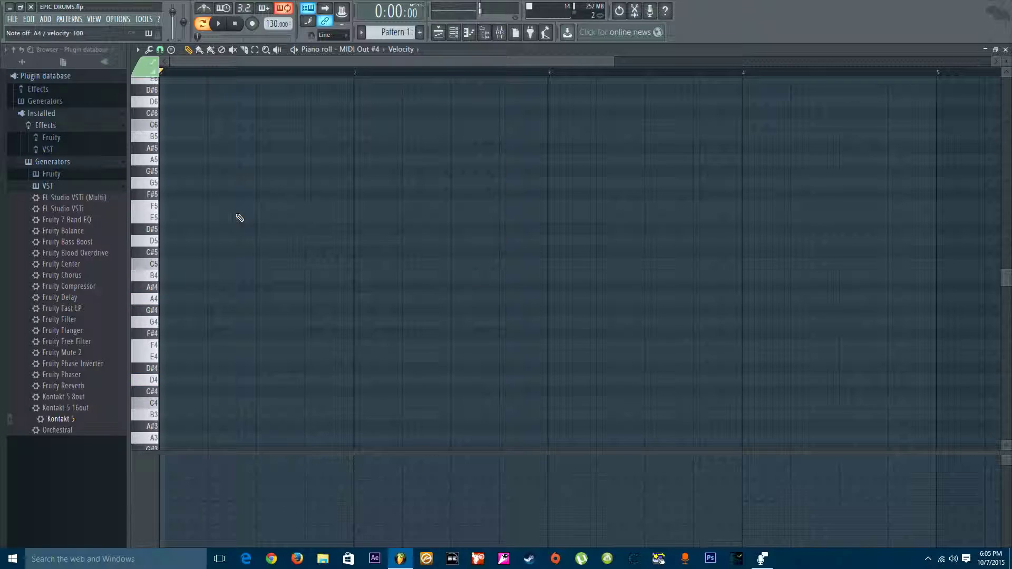
pyautogui.scroll(-10, 339, 84)
pyautogui.scroll(-2, 343, 83)
pyautogui.scroll(6, 219, 219)
pyautogui.scroll(-3, 190, 268)
pyautogui.scroll(2, 220, 284)
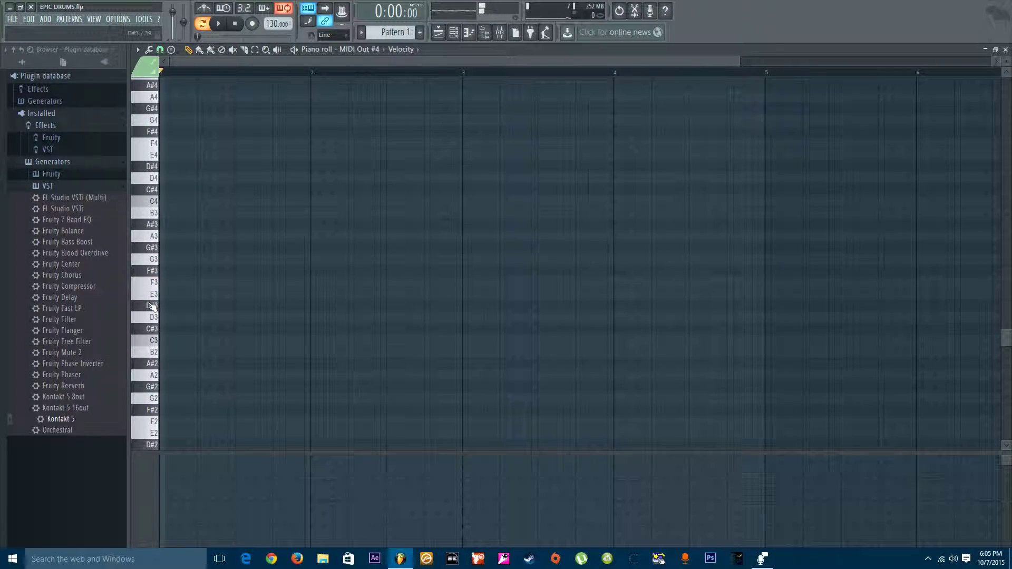
# Audition the strings by playing the C4, E4 and G4 notes of a C major chord several times.
pyautogui.press('z')
pyautogui.press('b')
pyautogui.press('c')
pyautogui.press('z')
pyautogui.press('c')
pyautogui.press('b')
pyautogui.press('z')
pyautogui.press('c')
pyautogui.press('b')
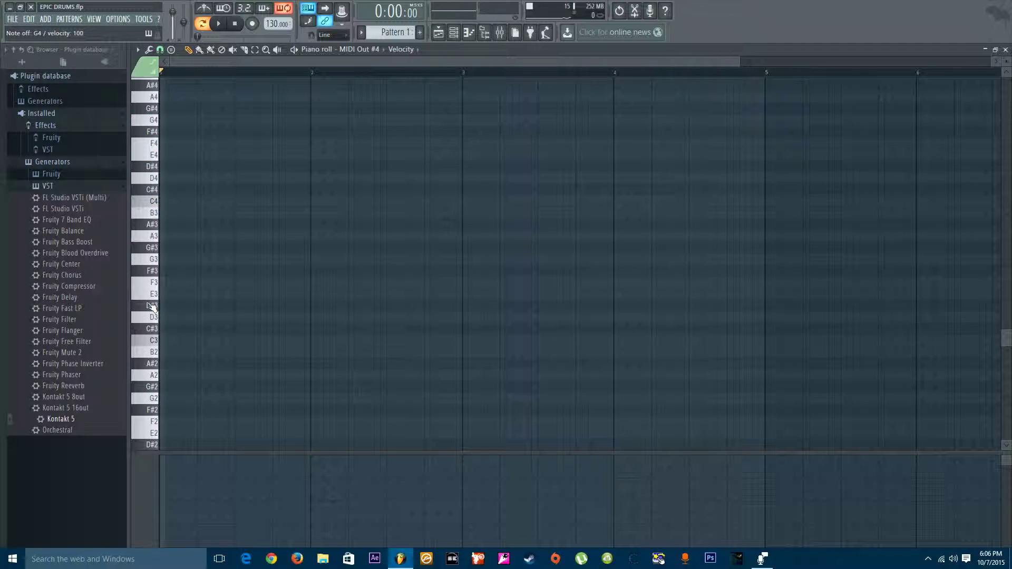
# Draw a C major chord in bar 1 from one-bar G5, E5 and C5 notes.
pyautogui.scroll(3, 161, 390)
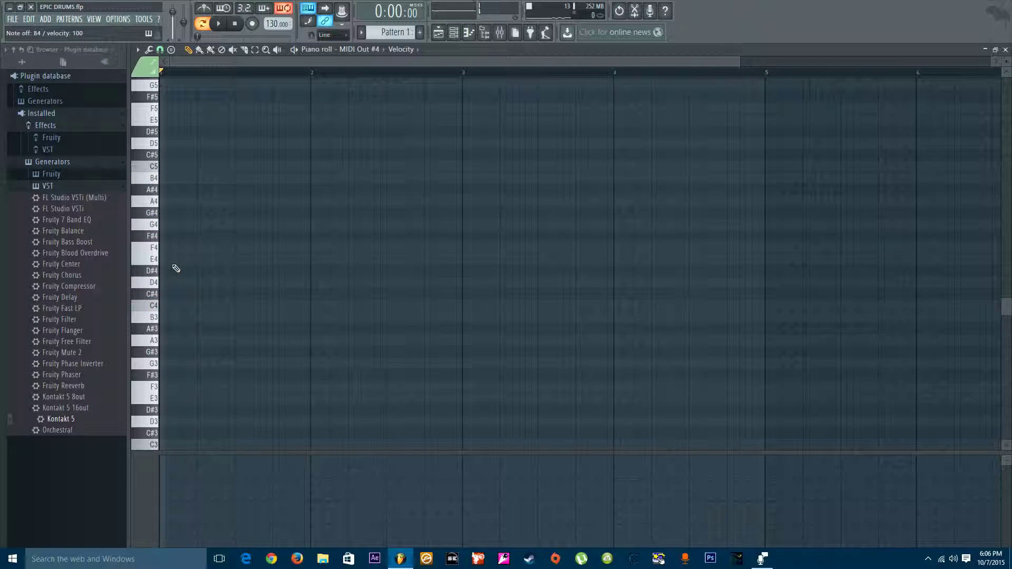
pyautogui.scroll(4, 223, 276)
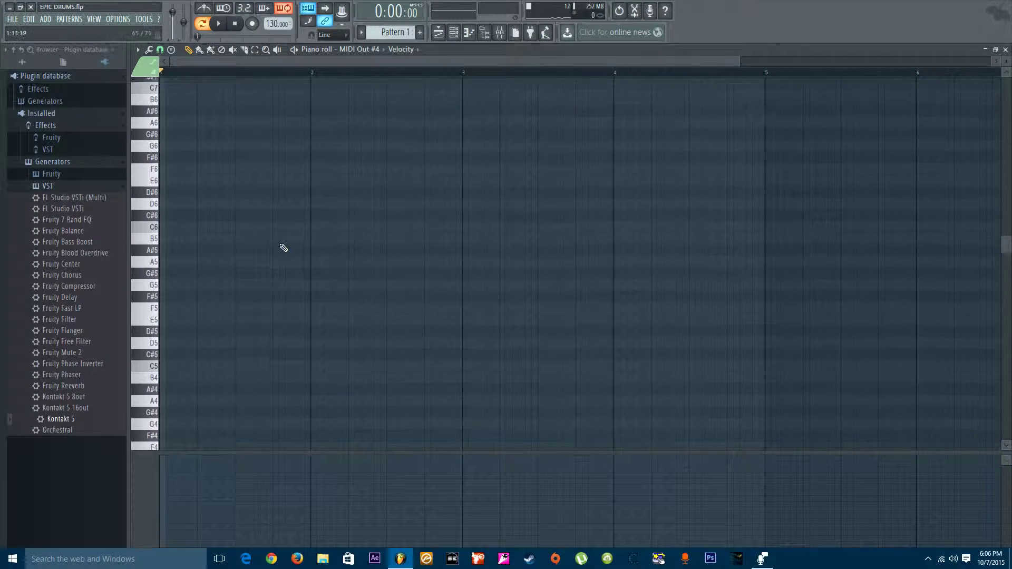
pyautogui.scroll(-1, 223, 276)
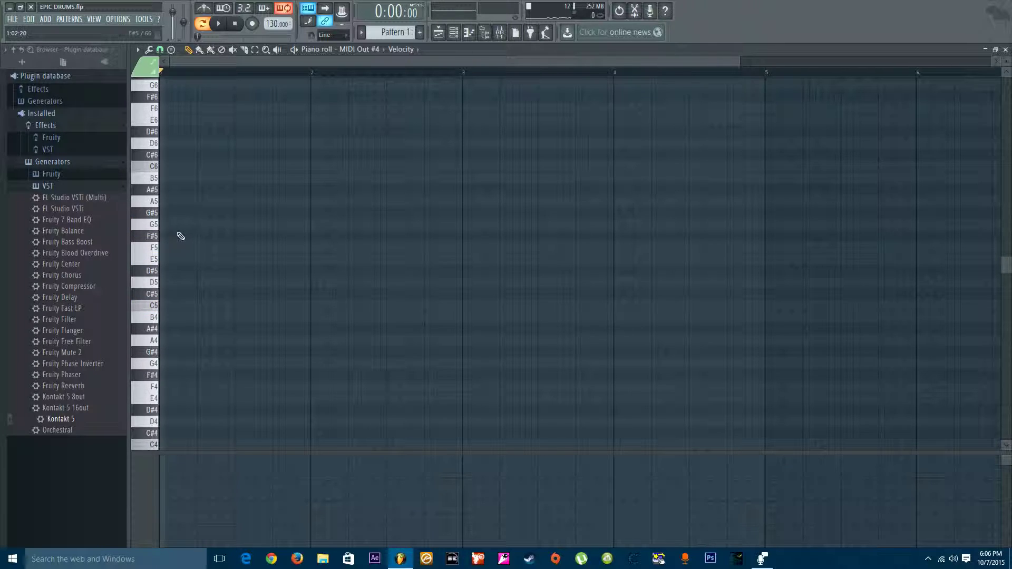
pyautogui.click(149, 226)
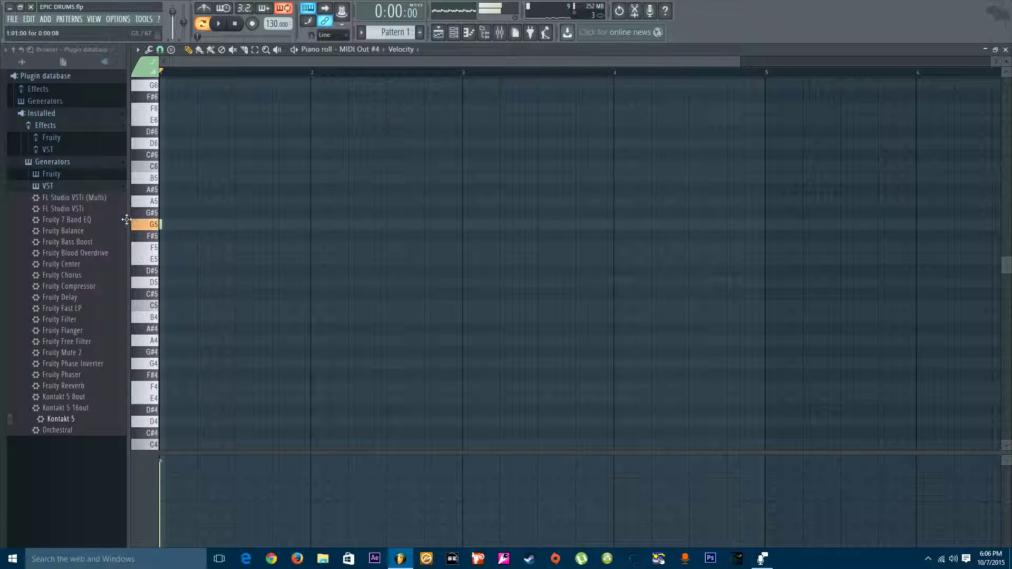
pyautogui.moveTo(196, 231); pyautogui.dragTo(311, 246)
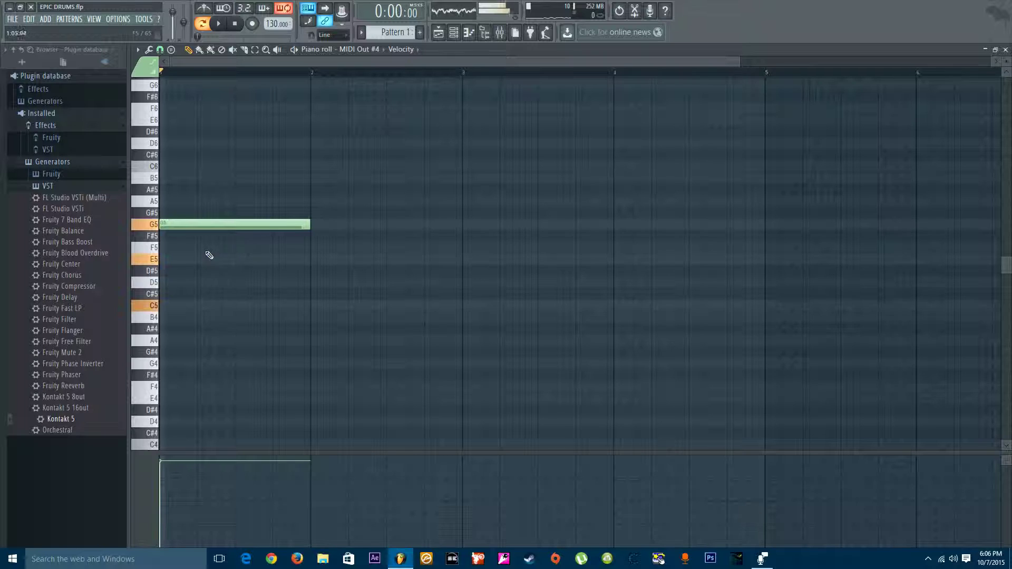
pyautogui.click(170, 260)
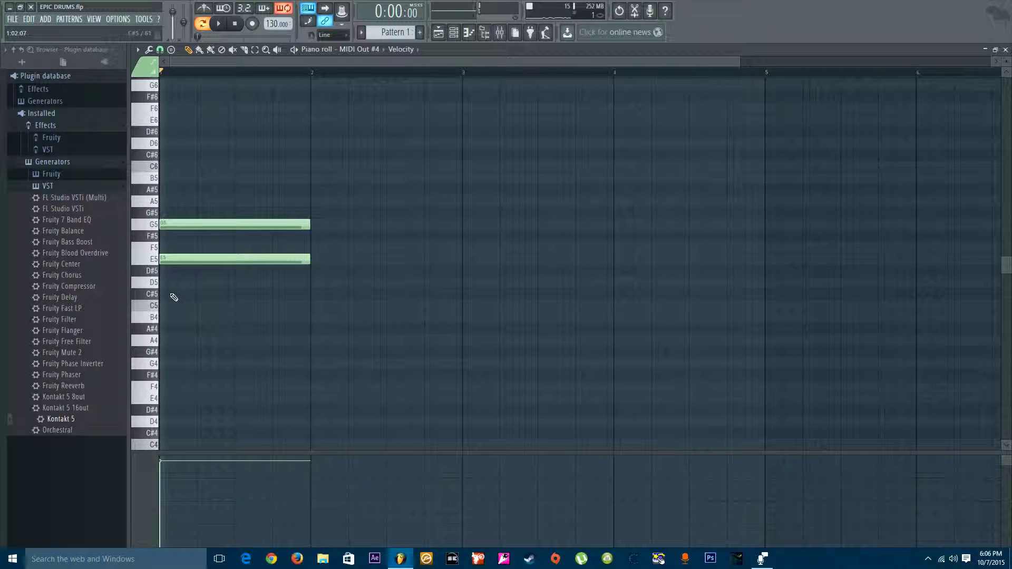
pyautogui.click(166, 306)
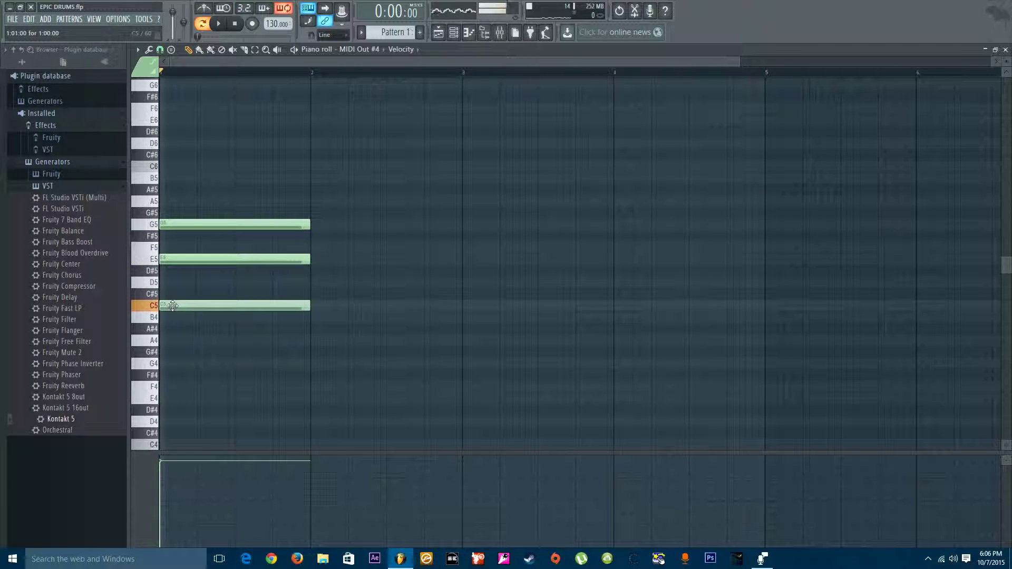
# Add a moving line of one-bar notes in bars 2 to 6: D5, F5, E5, D5 and B4.
pyautogui.click(316, 283)
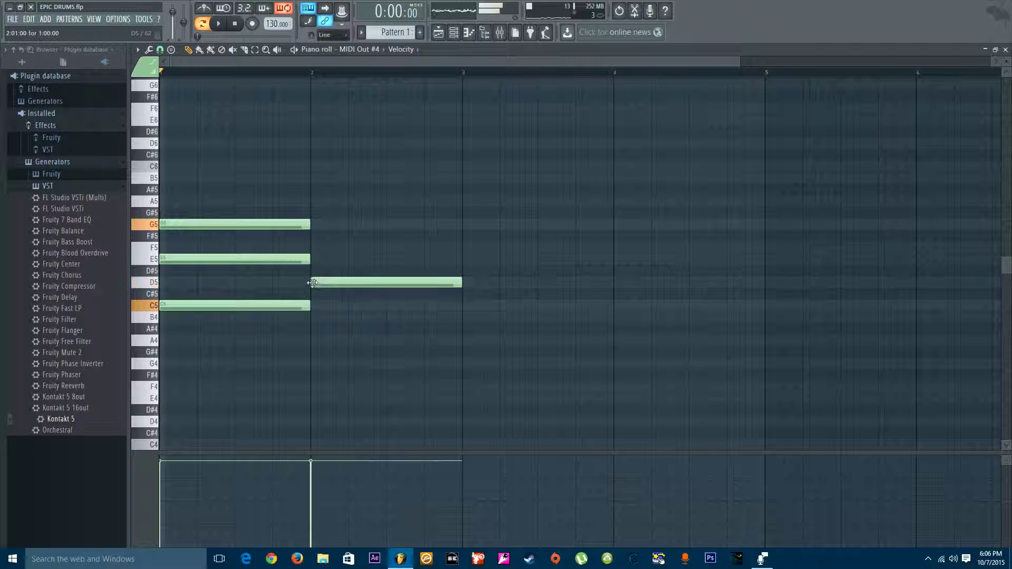
pyautogui.click(466, 249)
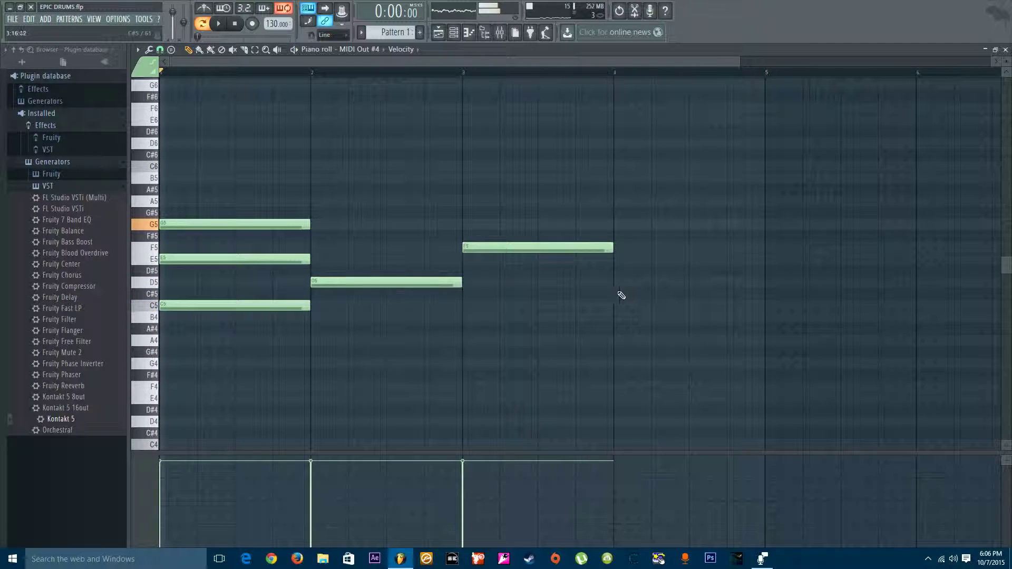
pyautogui.click(618, 260)
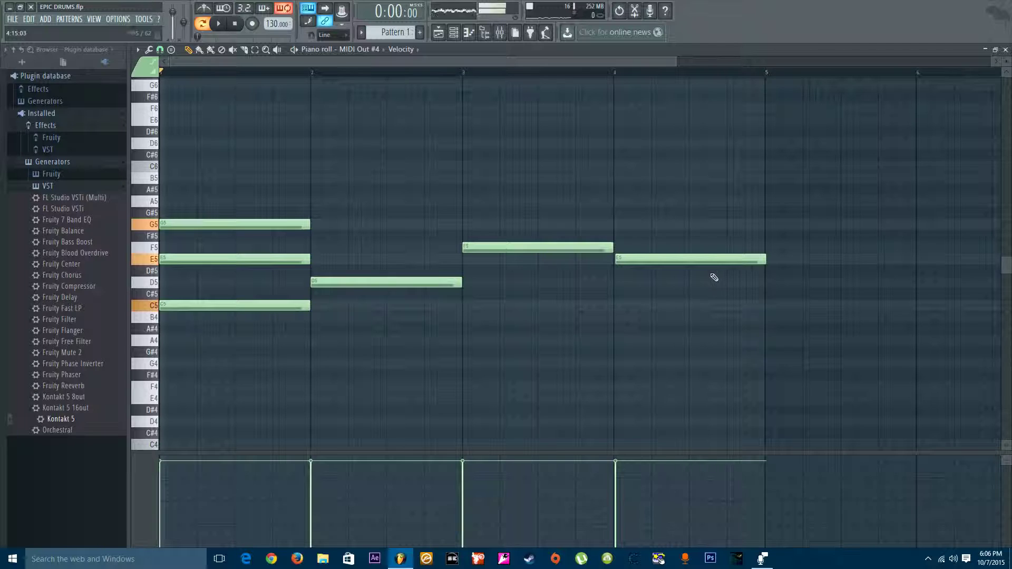
pyautogui.click(767, 282)
pyautogui.moveTo(861, 280); pyautogui.dragTo(862, 280)
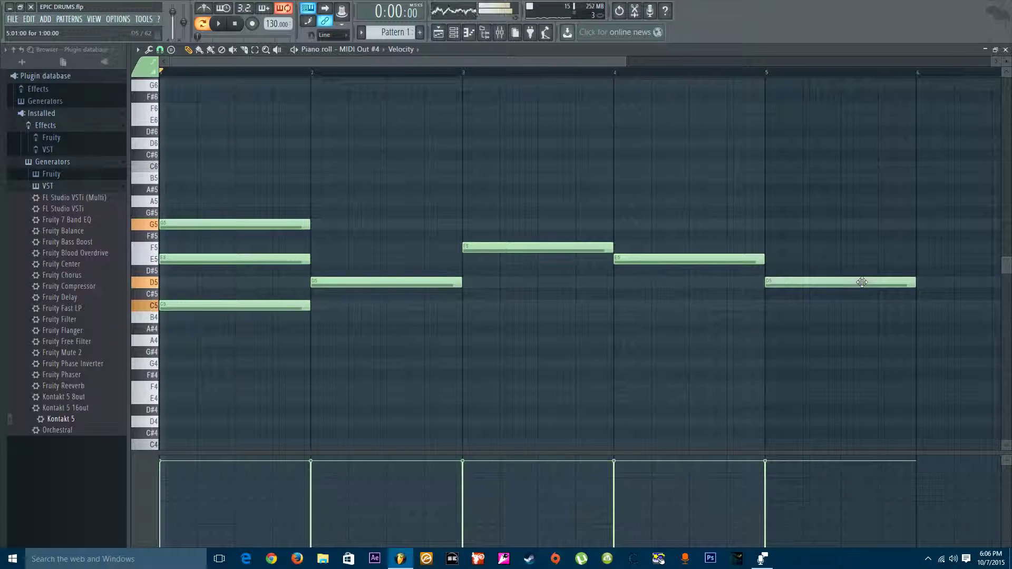
pyautogui.click(926, 316)
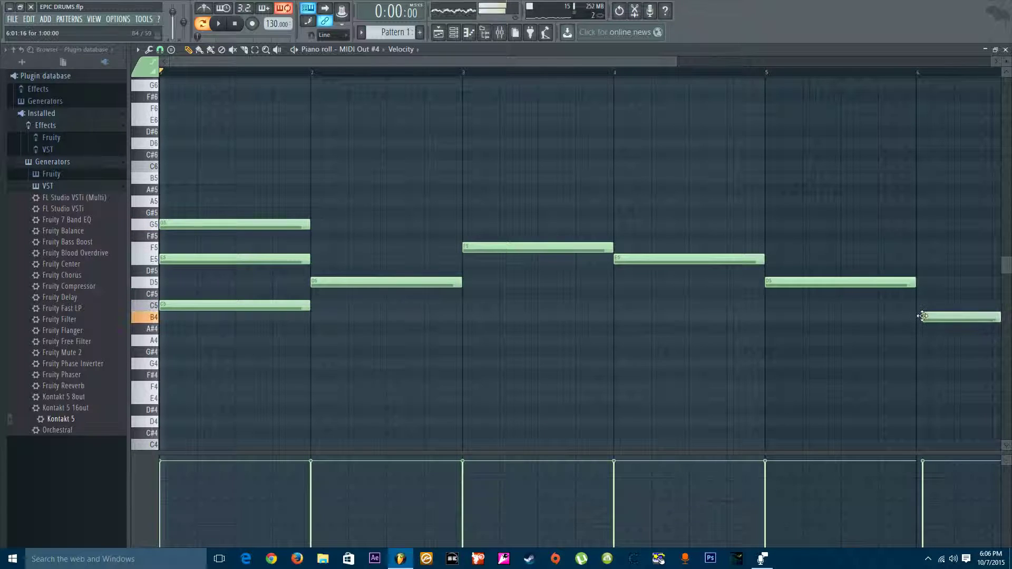
# Continue the C5 note through bars 2 to 5 with one-bar notes, removing any stray note.
pyautogui.click(329, 307)
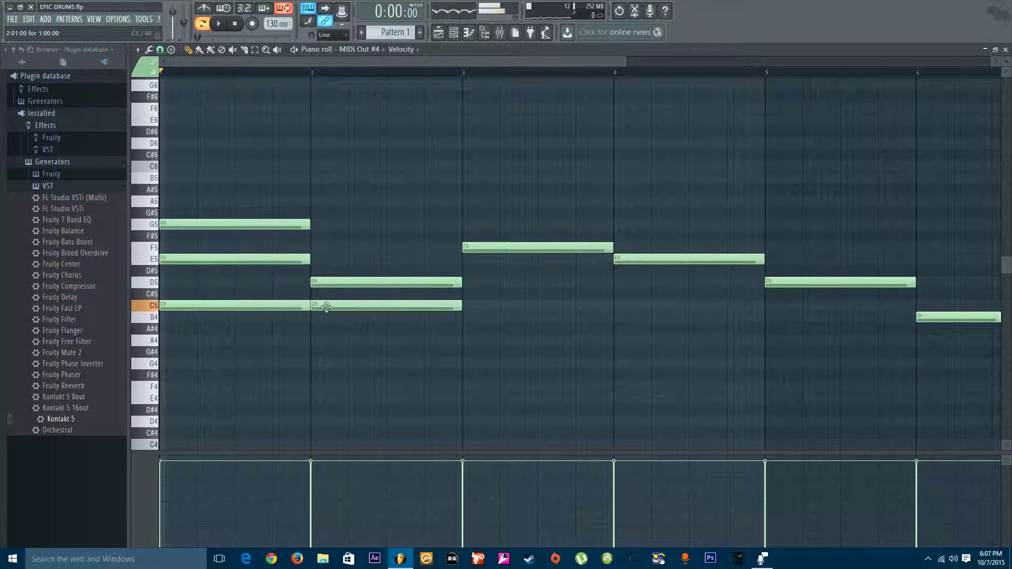
pyautogui.moveTo(473, 334); pyautogui.dragTo(549, 297)
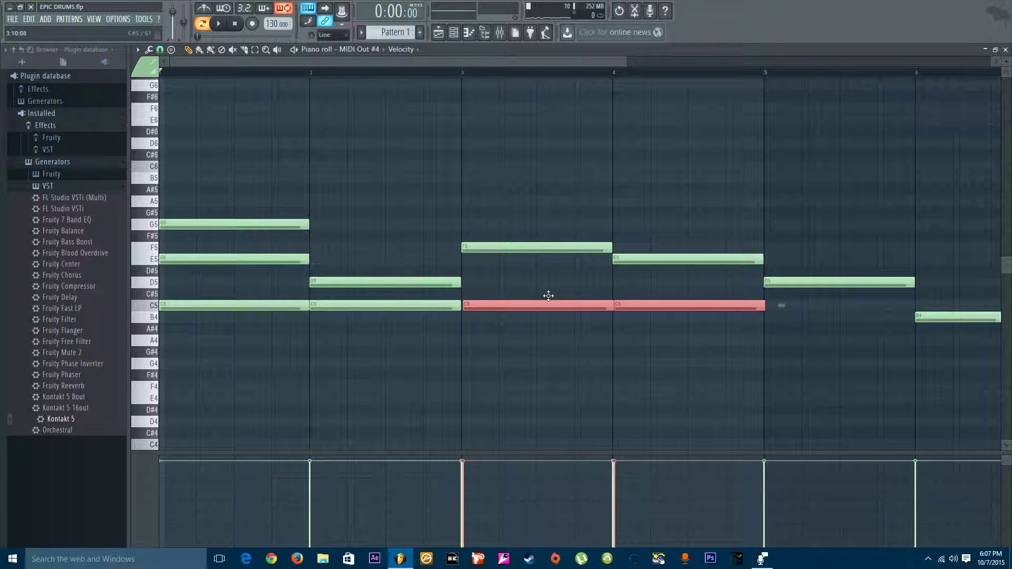
pyautogui.click(793, 386)
pyautogui.rightClick(807, 389)
pyautogui.click(682, 295)
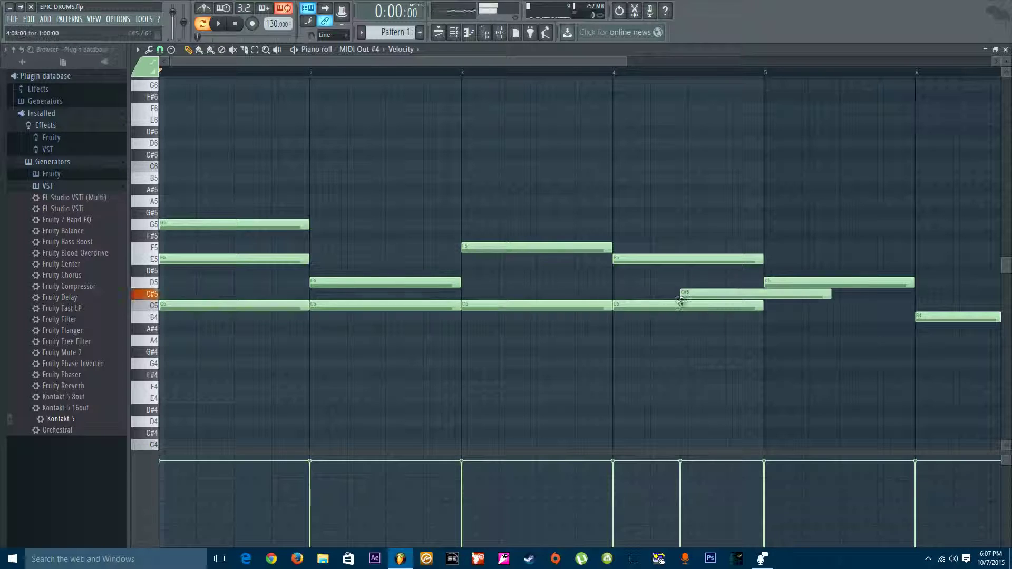
pyautogui.moveTo(754, 295); pyautogui.dragTo(837, 305)
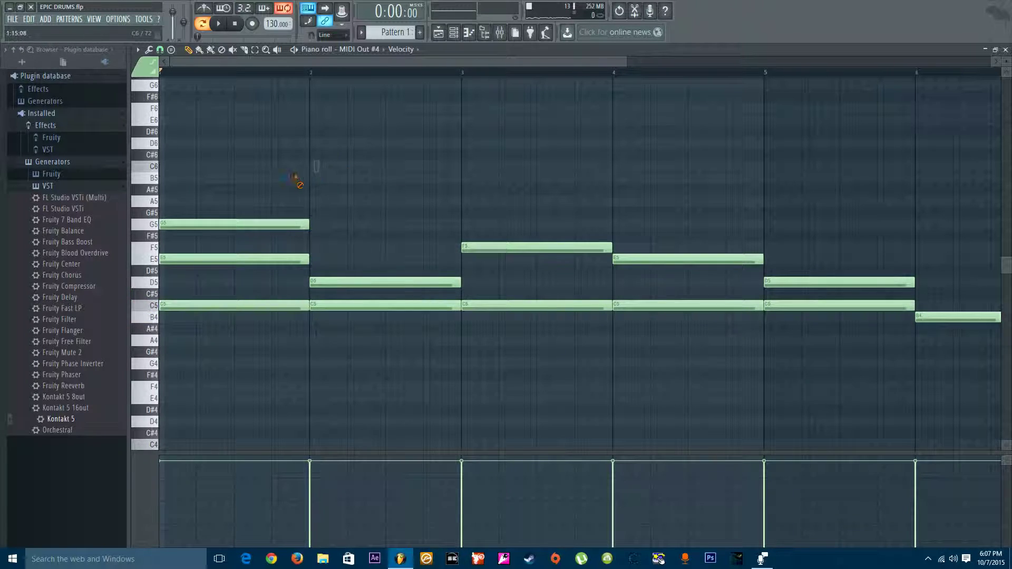
# Repeat the one-bar G5 note across bars 2 to 6 above the moving line.
pyautogui.click(779, 376)
pyautogui.rightClick(779, 376)
pyautogui.moveTo(816, 369); pyautogui.dragTo(386, 221)
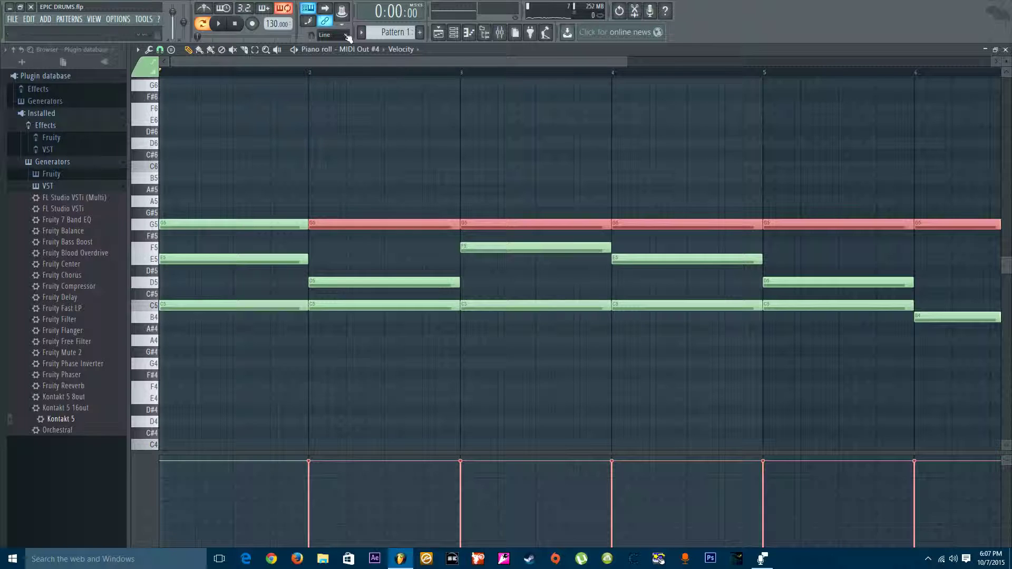
pyautogui.scroll(-2, 367, 75)
pyautogui.scroll(-1, 364, 76)
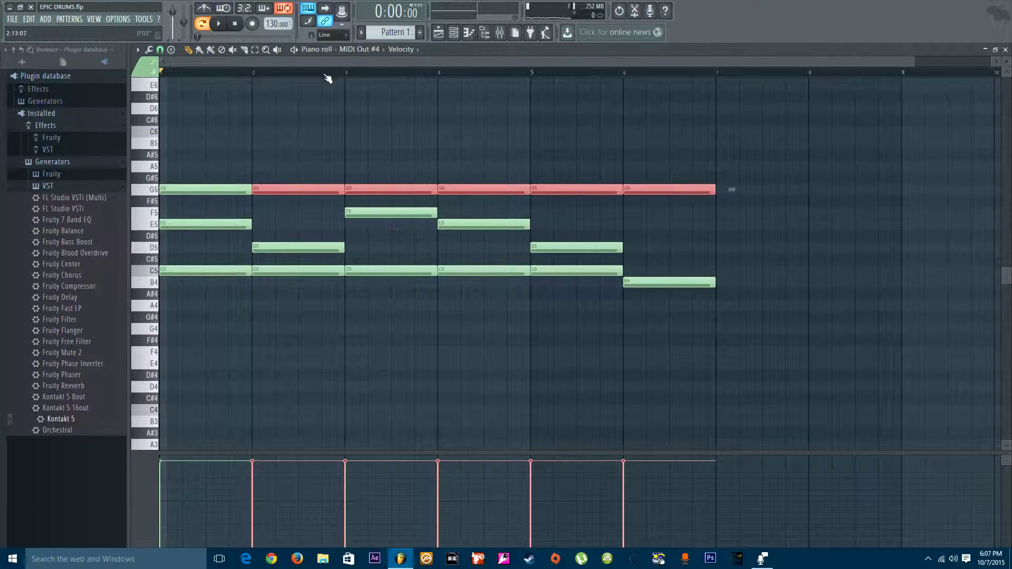
# Briefly start and stop playback, and play the C, E and G notes live to test the strings' response.
pyautogui.scroll(2, 327, 77)
pyautogui.press('space')
pyautogui.click(235, 23)
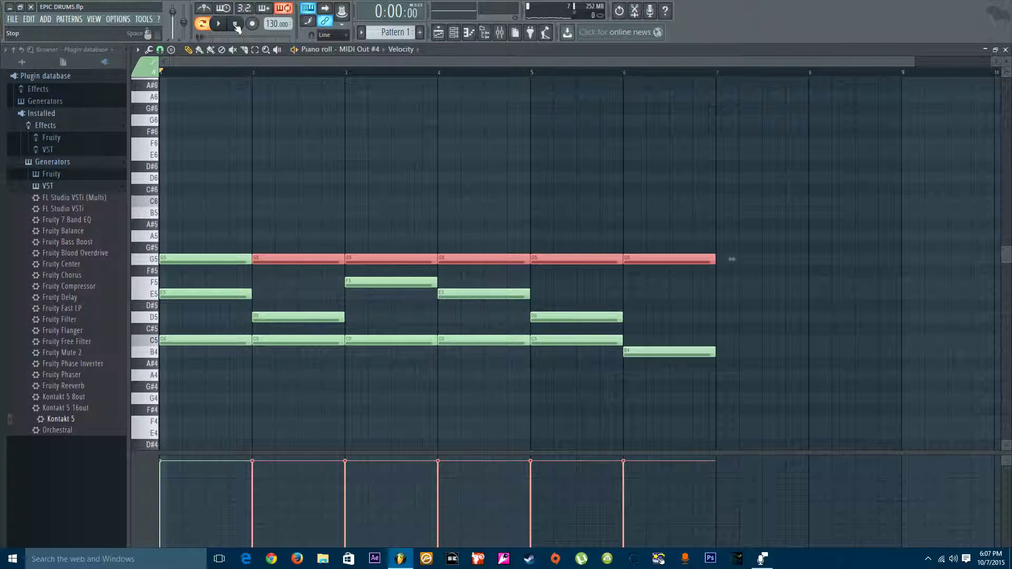
pyautogui.click(219, 24)
pyautogui.click(235, 23)
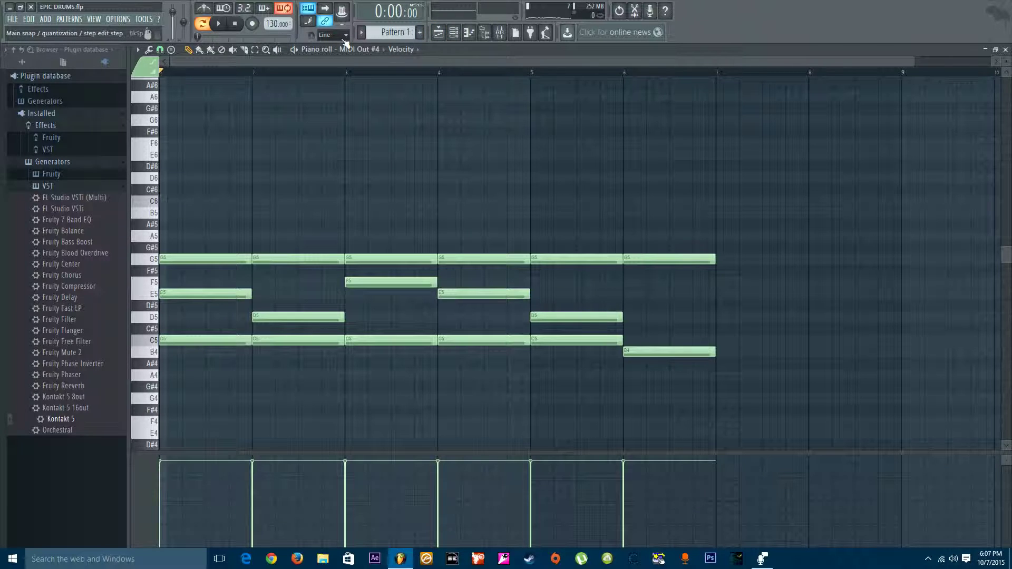
pyautogui.press('z')
pyautogui.press('c')
pyautogui.press('b')
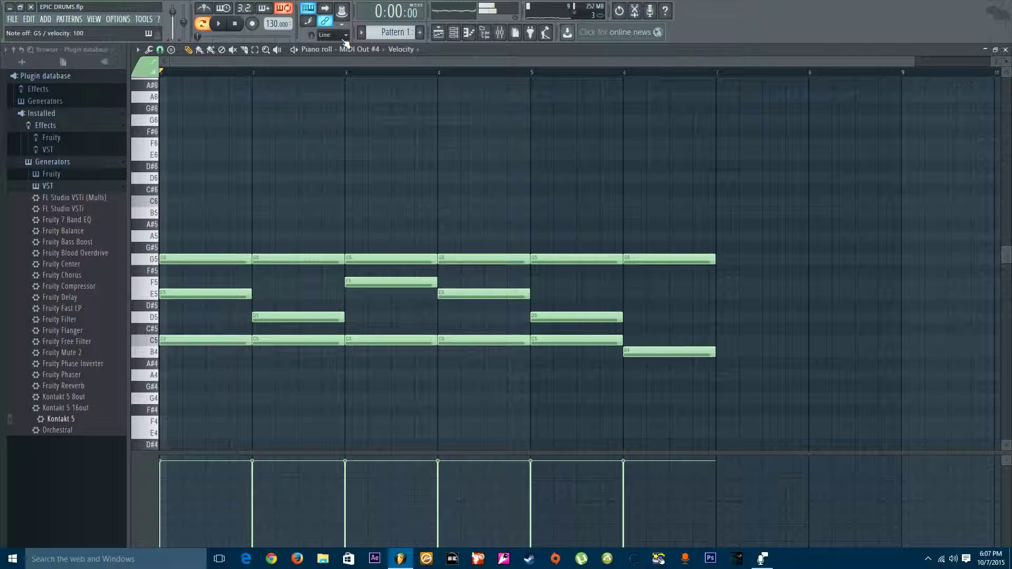
pyautogui.scroll(1, 181, 60)
pyautogui.scroll(1, 180, 59)
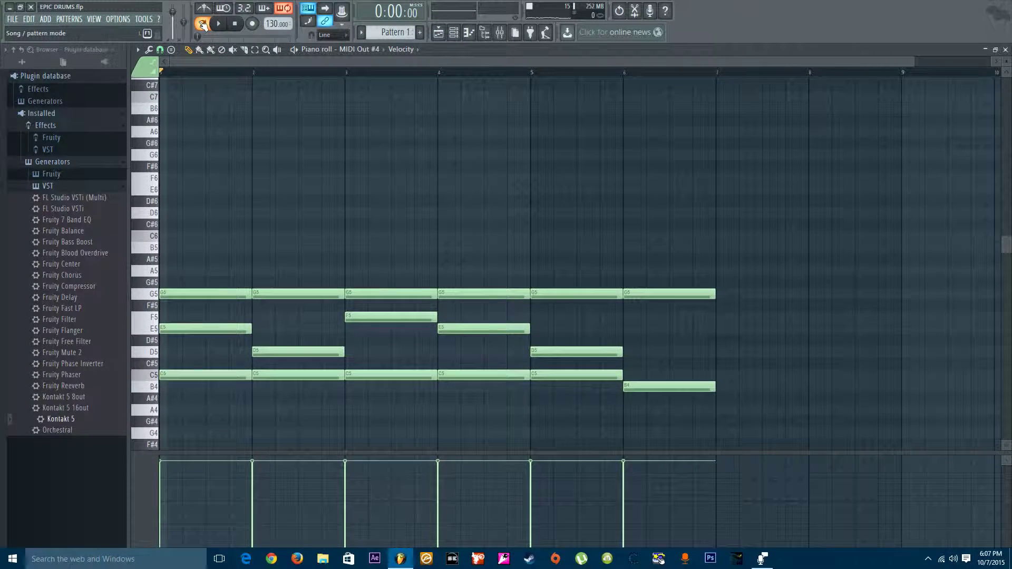
# Check the channel rack, hide it again, and play Pattern 1 through to bar 6 with the string chords.
pyautogui.click(453, 33)
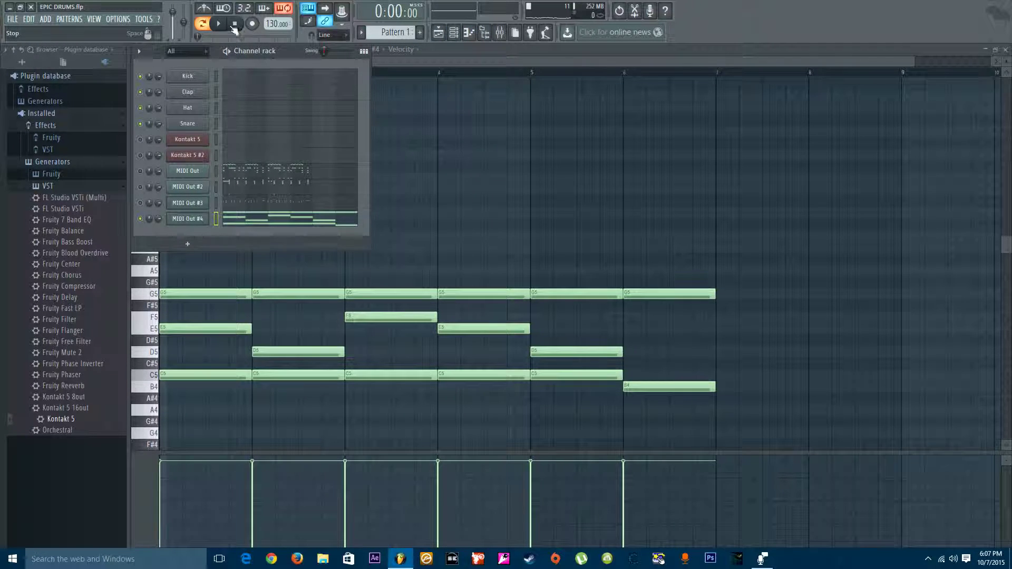
pyautogui.press('F6')
pyautogui.click(219, 24)
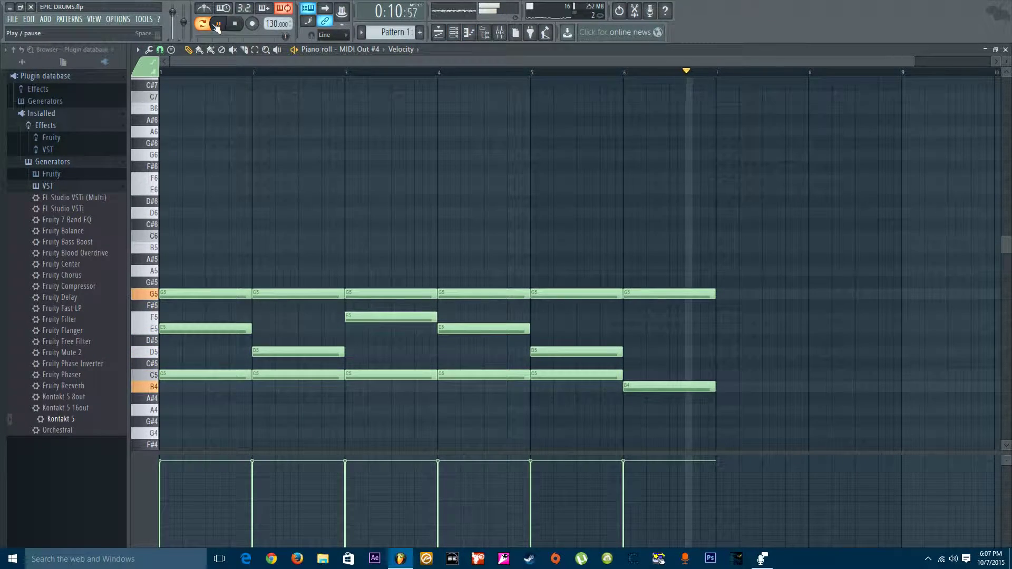
pyautogui.click(216, 25)
# Add a one-bar D5 note in bar 6 and play the pattern from bar 4 to hear it.
pyautogui.click(640, 352)
pyautogui.moveTo(651, 353); pyautogui.dragTo(649, 353)
pyautogui.click(236, 25)
pyautogui.click(447, 76)
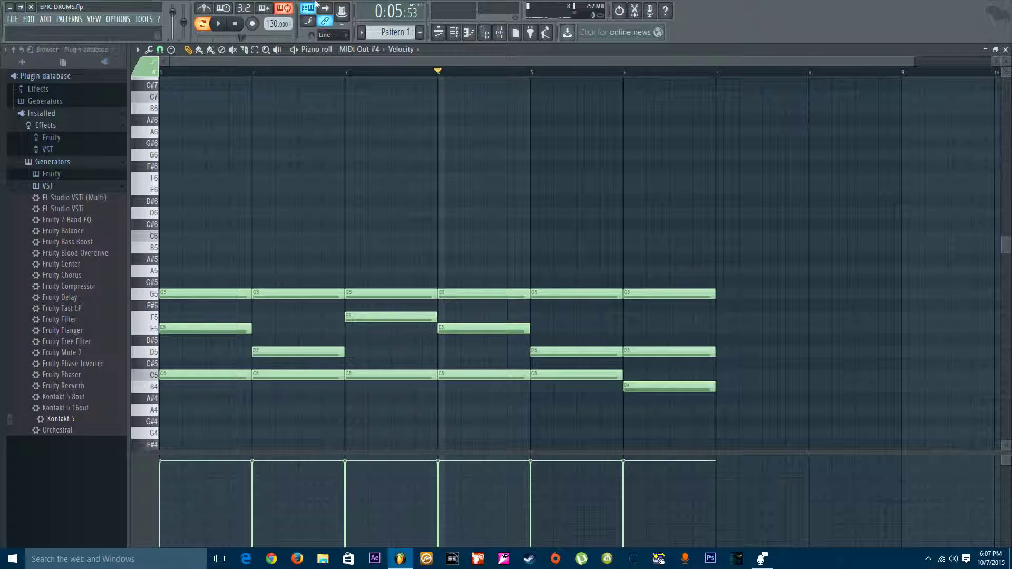
pyautogui.press('space')
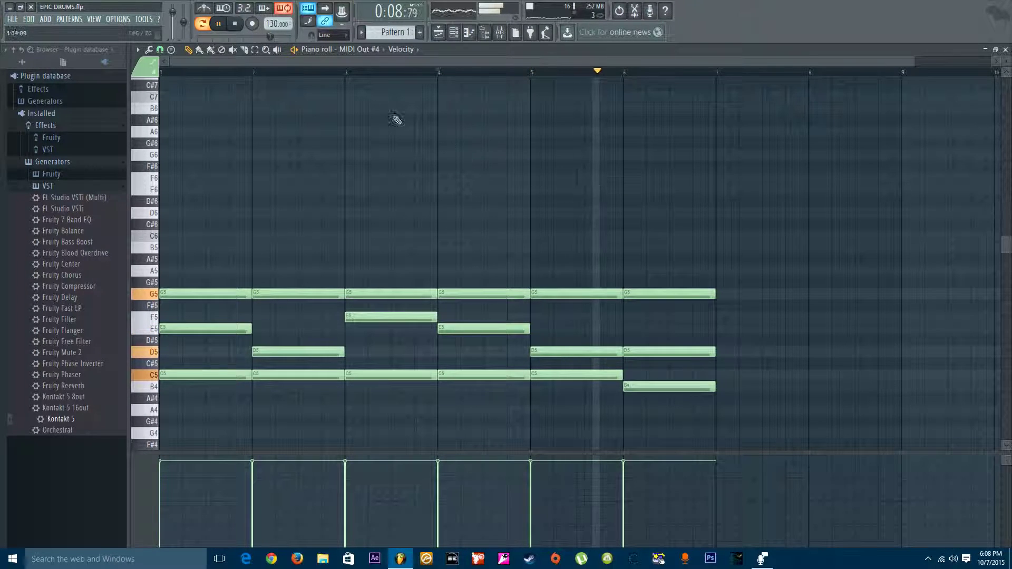
pyautogui.click(221, 26)
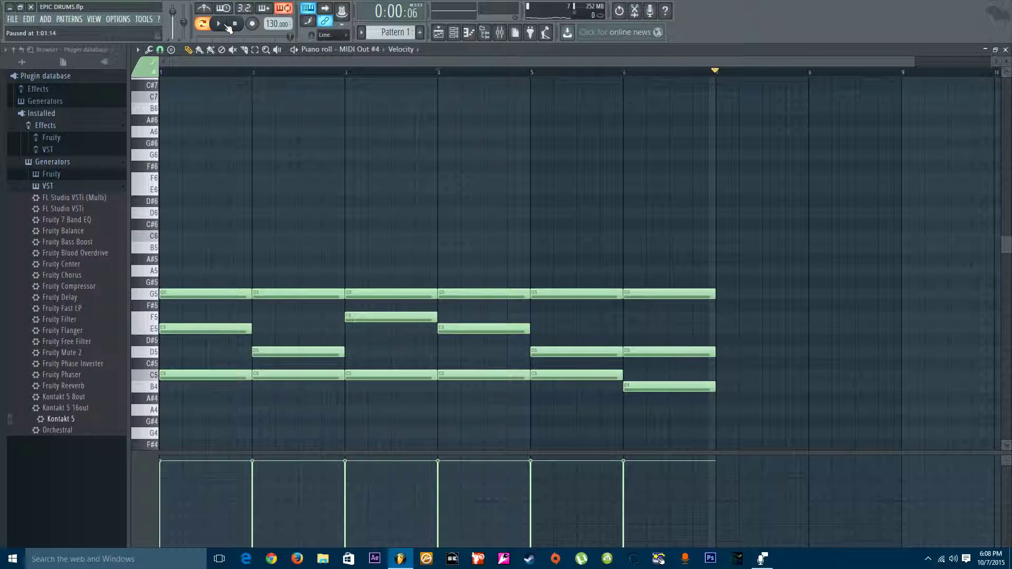
# Draw one-bar D6, F6 and E6 notes in bars 2 to 4 and play the pattern back.
pyautogui.scroll(3, 327, 284)
pyautogui.scroll(-3, 386, 246)
pyautogui.scroll(4, 384, 355)
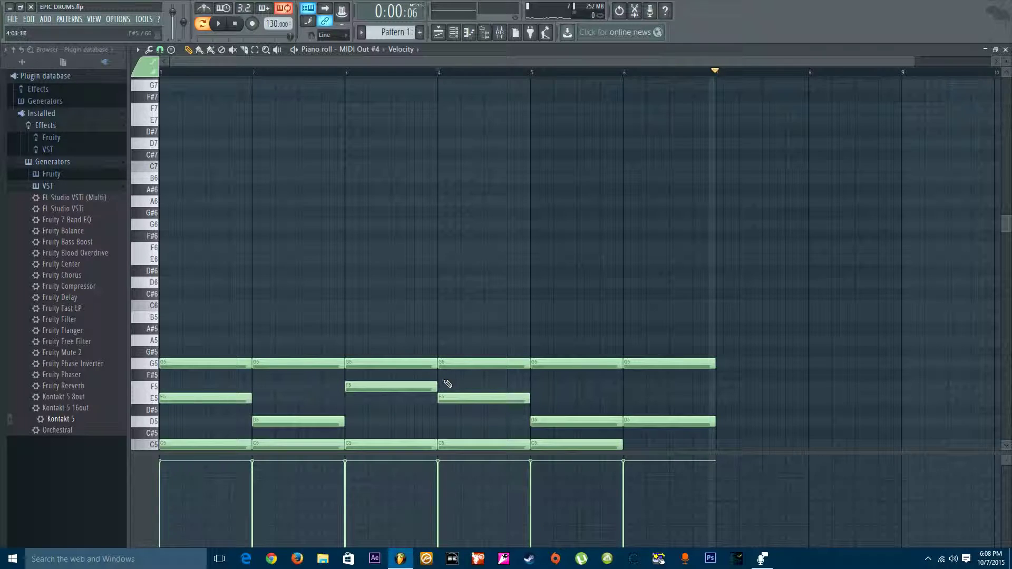
pyautogui.moveTo(546, 295)
pyautogui.mouseDown()
pyautogui.moveTo(265, 277)
pyautogui.moveTo(275, 280)
pyautogui.mouseUp()
pyautogui.moveTo(364, 246)
pyautogui.mouseDown()
pyautogui.moveTo(385, 244)
pyautogui.moveTo(369, 240)
pyautogui.moveTo(370, 250)
pyautogui.mouseUp()
pyautogui.click(440, 260)
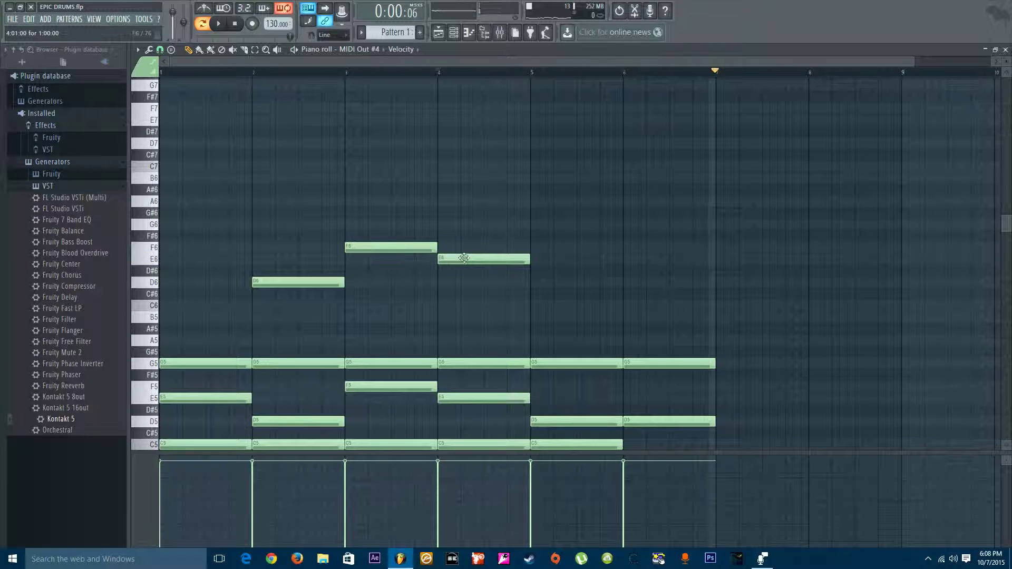
pyautogui.press('space')
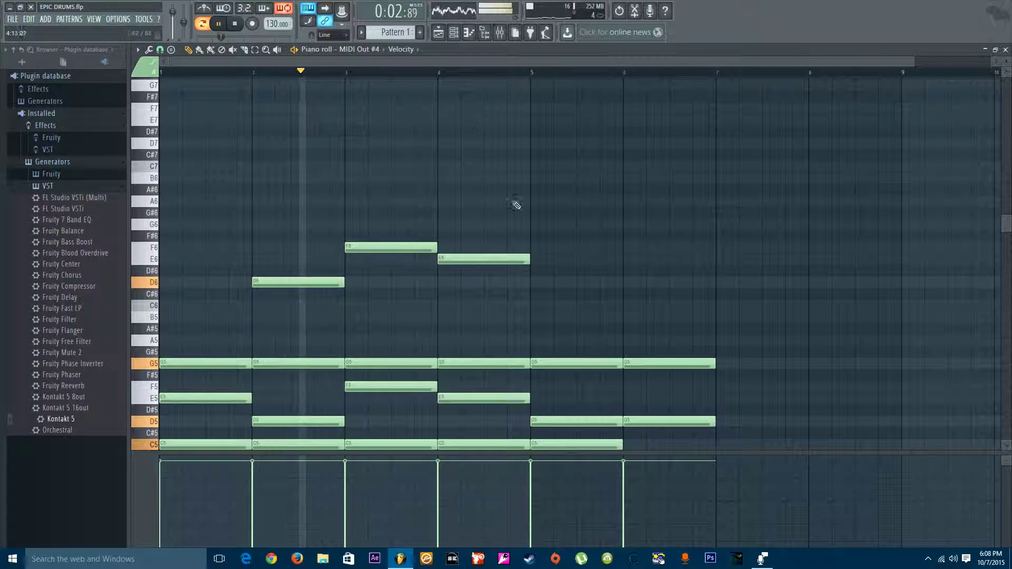
pyautogui.scroll(-4, 422, 184)
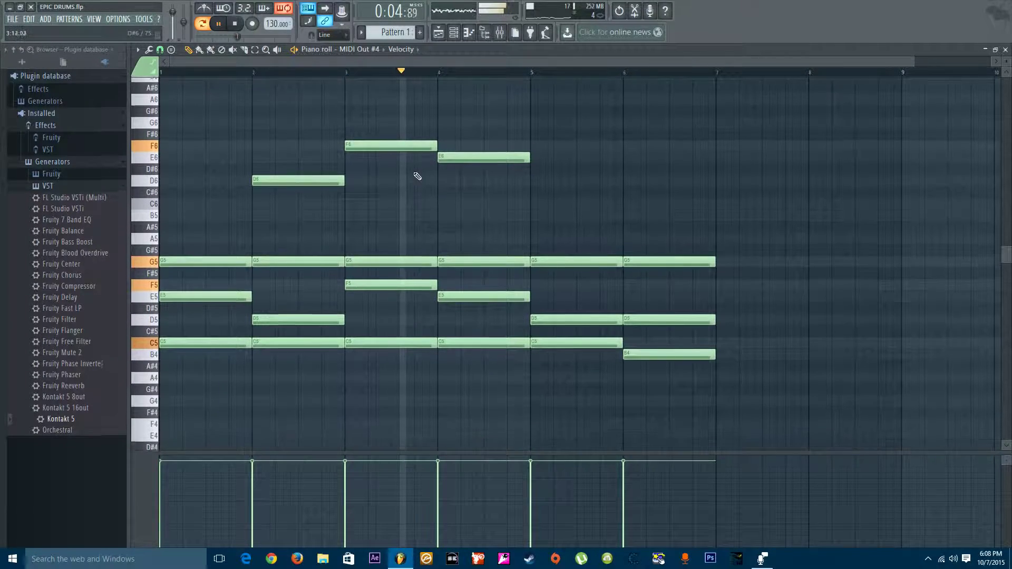
# Pause playback and copy the D6, F6 and E6 notes in bars 2 to 4 two octaves down to D4, F4 and E4.
pyautogui.scroll(1, 415, 172)
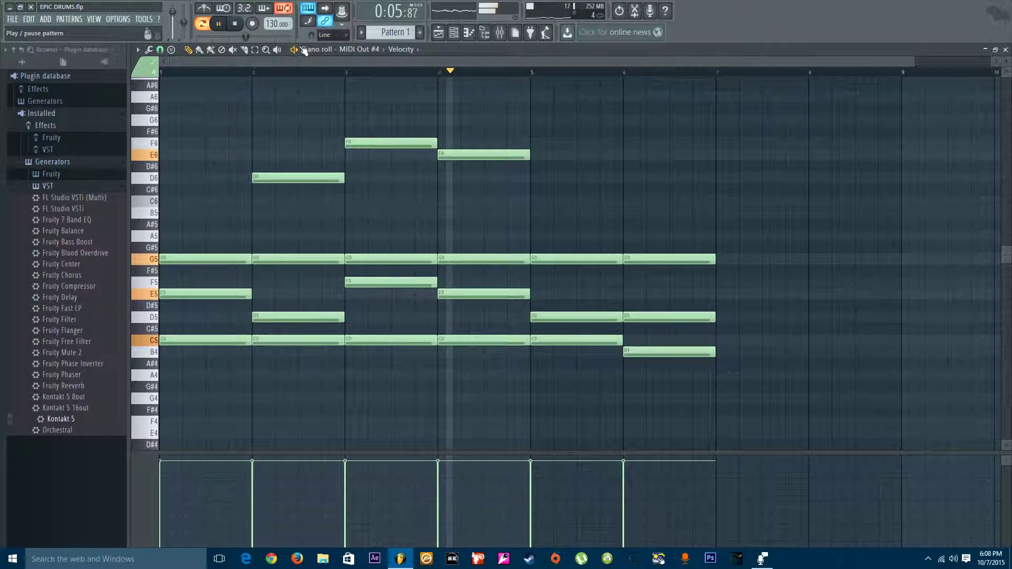
pyautogui.click(220, 25)
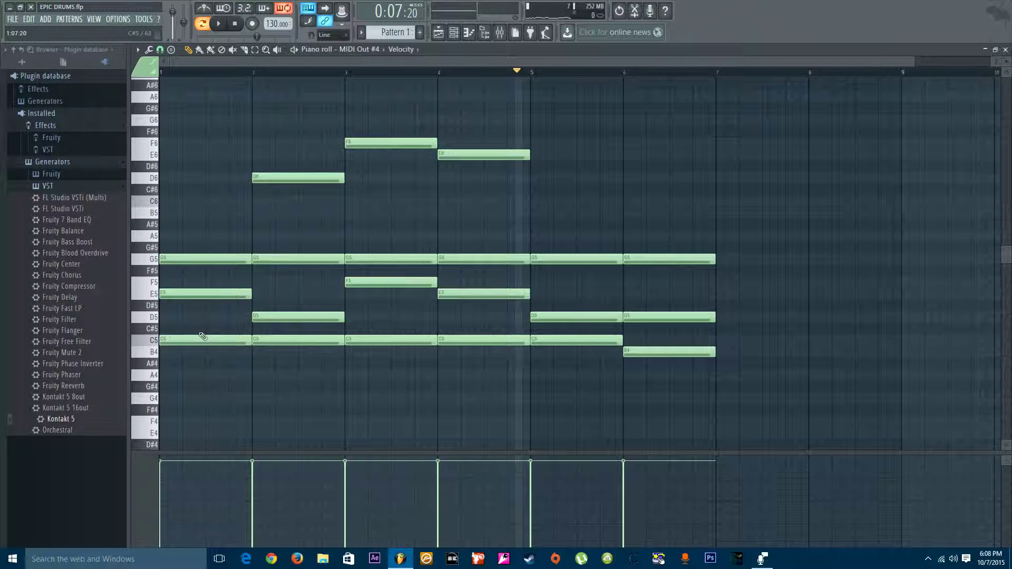
pyautogui.scroll(3, 364, 192)
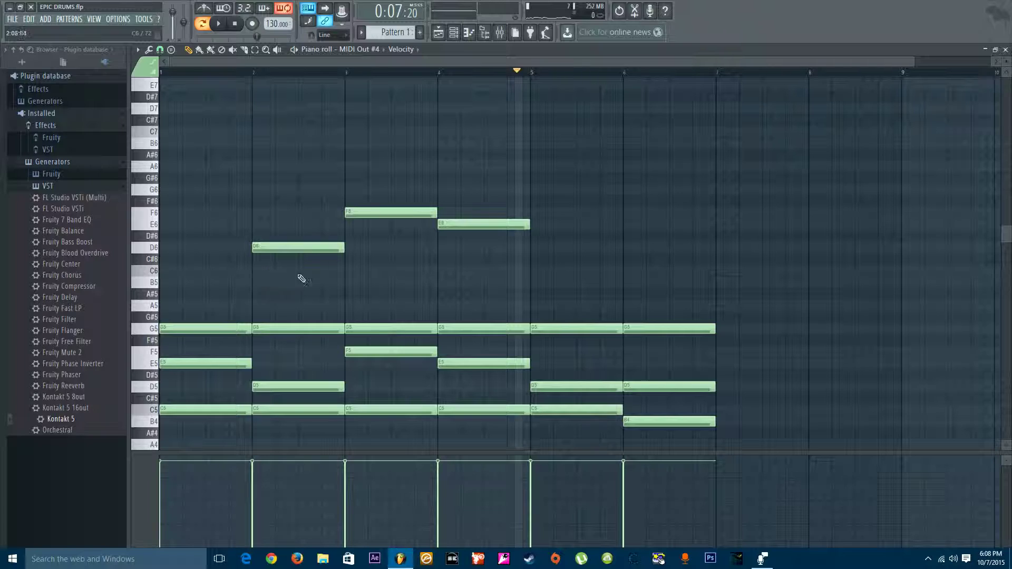
pyautogui.scroll(-12, 369, 305)
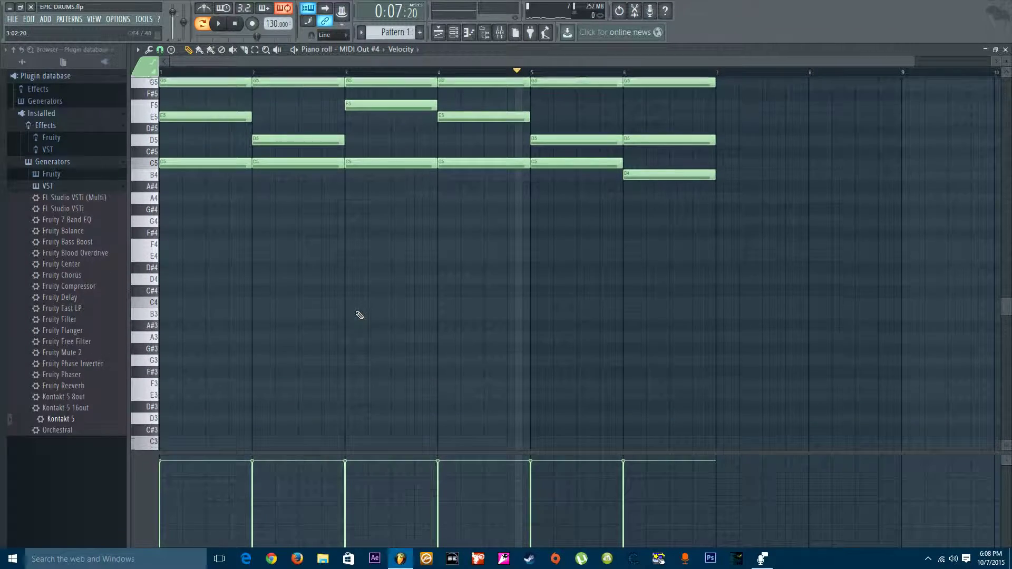
pyautogui.scroll(10, 221, 261)
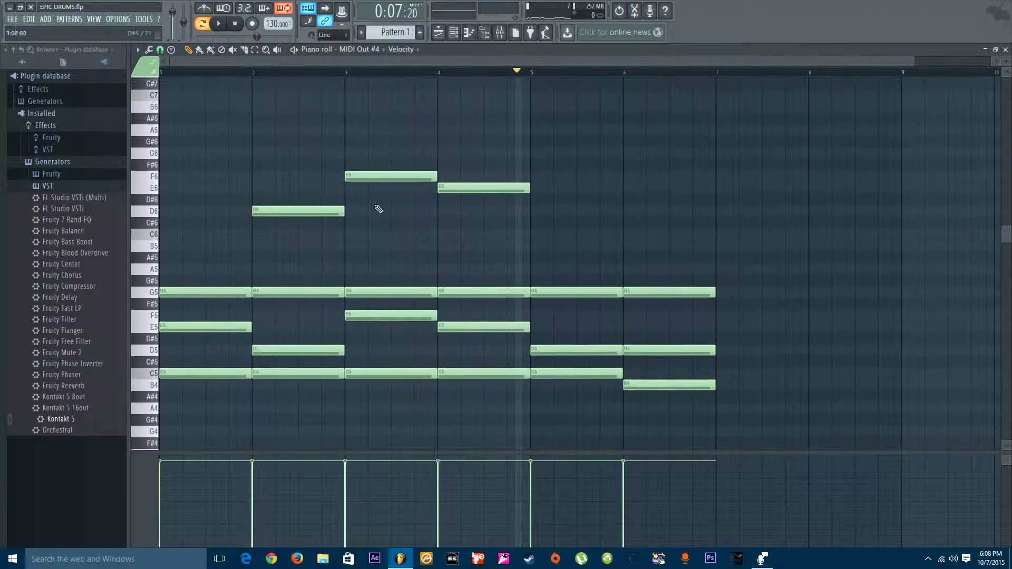
pyautogui.scroll(-2, 317, 237)
pyautogui.scroll(7, 533, 276)
pyautogui.moveTo(247, 241); pyautogui.dragTo(547, 300)
pyautogui.moveTo(276, 318); pyautogui.dragTo(276, 296)
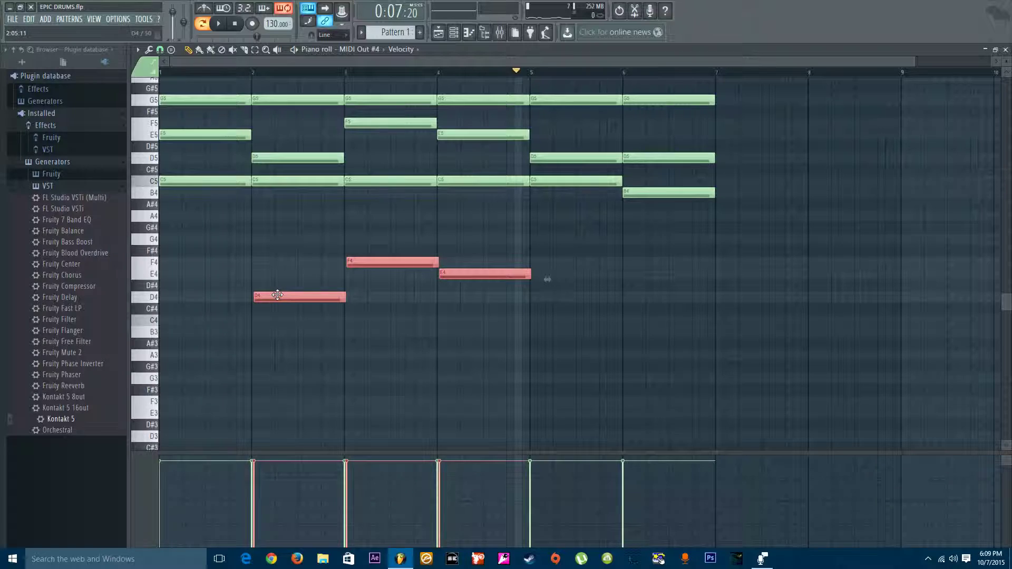
# Play the pattern with the copied low notes in bars 2 to 4, and delete those copies.
pyautogui.press('space')
pyautogui.scroll(6, 369, 242)
pyautogui.scroll(-2, 401, 282)
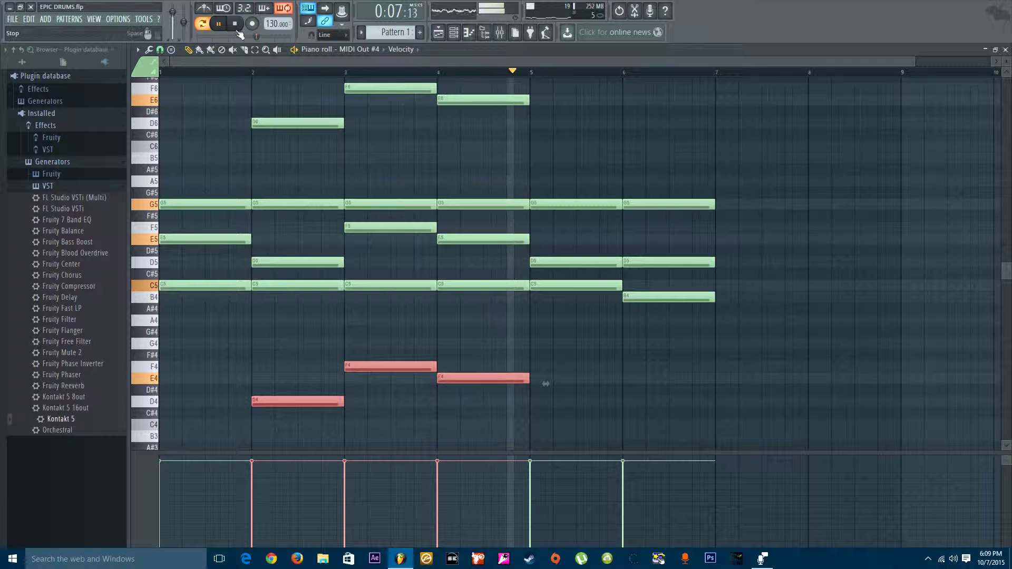
pyautogui.press('space')
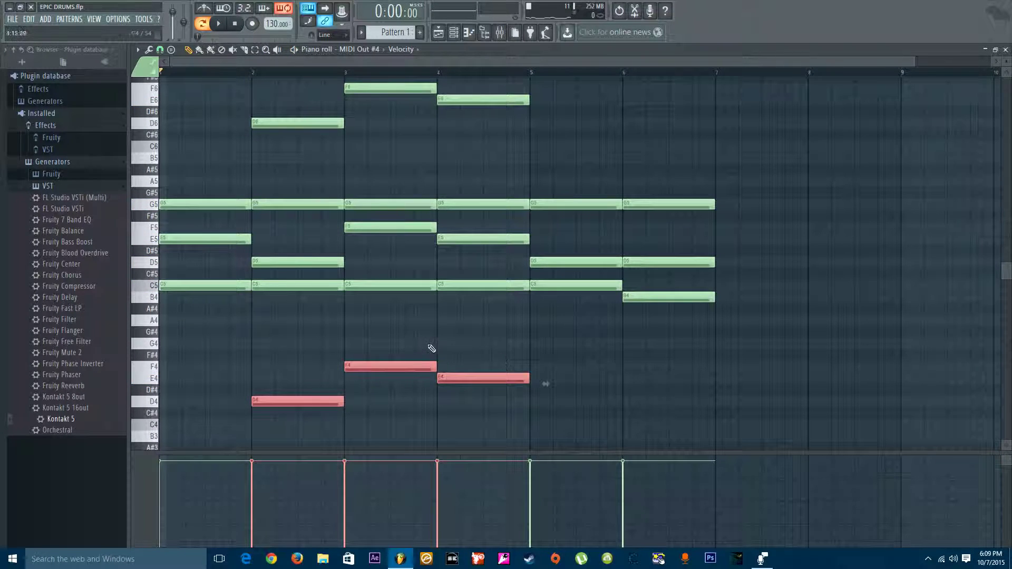
pyautogui.rightClick(366, 368)
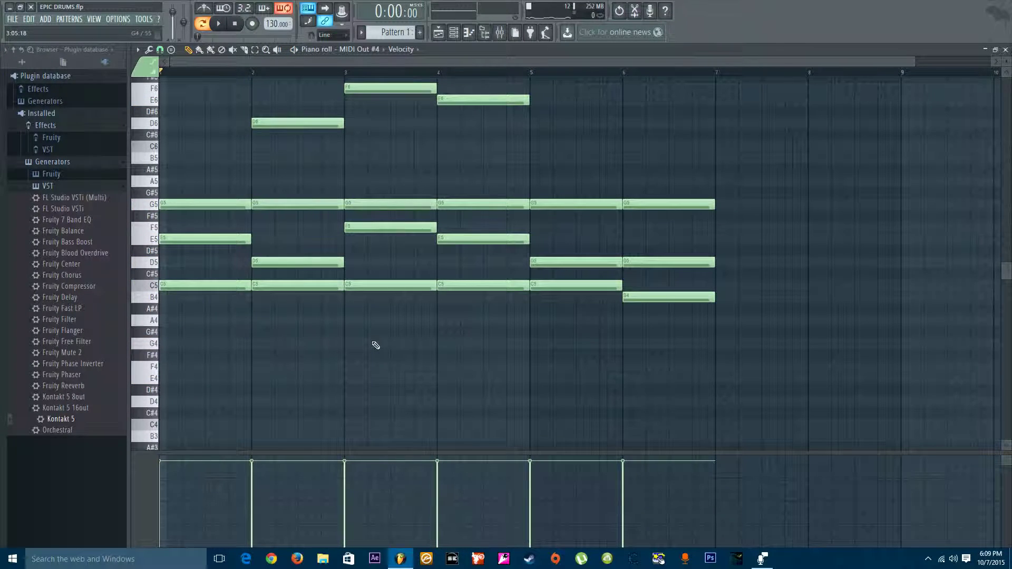
# Copy the C5 to G5 chord notes of bars 1 to 5 one octave down and deselect them.
pyautogui.moveTo(211, 193); pyautogui.dragTo(580, 355)
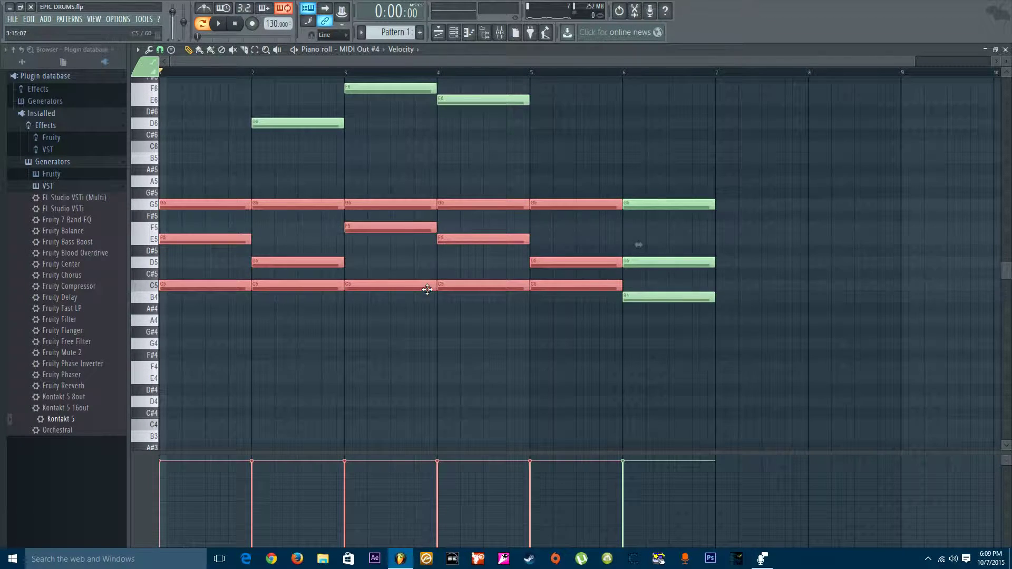
pyautogui.moveTo(427, 289)
pyautogui.mouseDown()
pyautogui.moveTo(425, 425)
pyautogui.moveTo(369, 427)
pyautogui.moveTo(350, 359)
pyautogui.mouseUp()
pyautogui.click(389, 400)
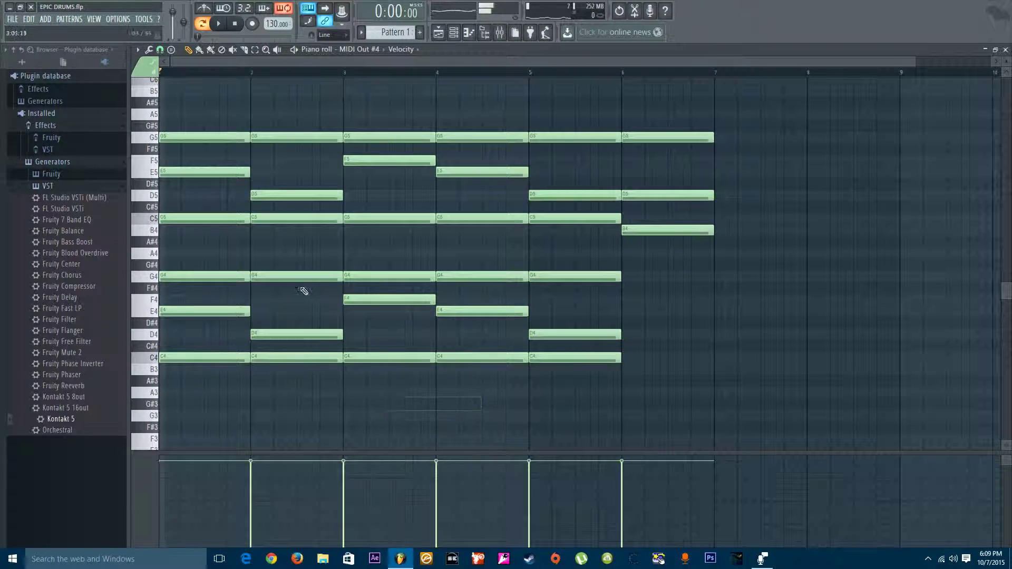
# Delete the C5 notes in bars 1 to 5 and the G5 notes in bars 1 to 6.
pyautogui.moveTo(187, 223); pyautogui.dragTo(533, 224)
pyautogui.moveTo(511, 150)
pyautogui.mouseDown()
pyautogui.moveTo(464, 138)
pyautogui.moveTo(221, 140)
pyautogui.mouseUp()
pyautogui.rightClick(653, 139)
# Add a one-bar G4 note at the start of bar 6.
pyautogui.scroll(-3, 649, 355)
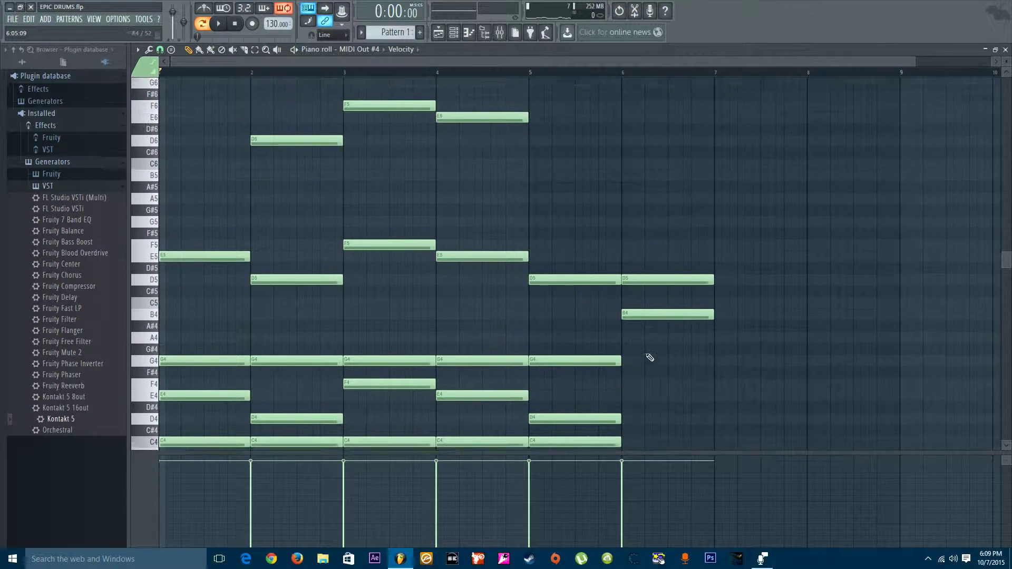
pyautogui.scroll(1, 649, 355)
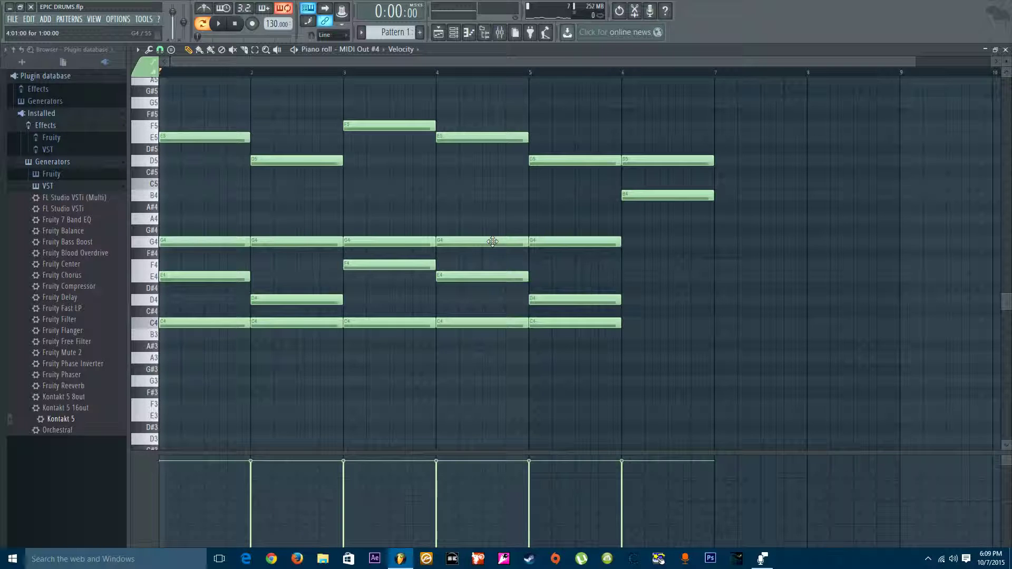
pyautogui.scroll(4, 605, 212)
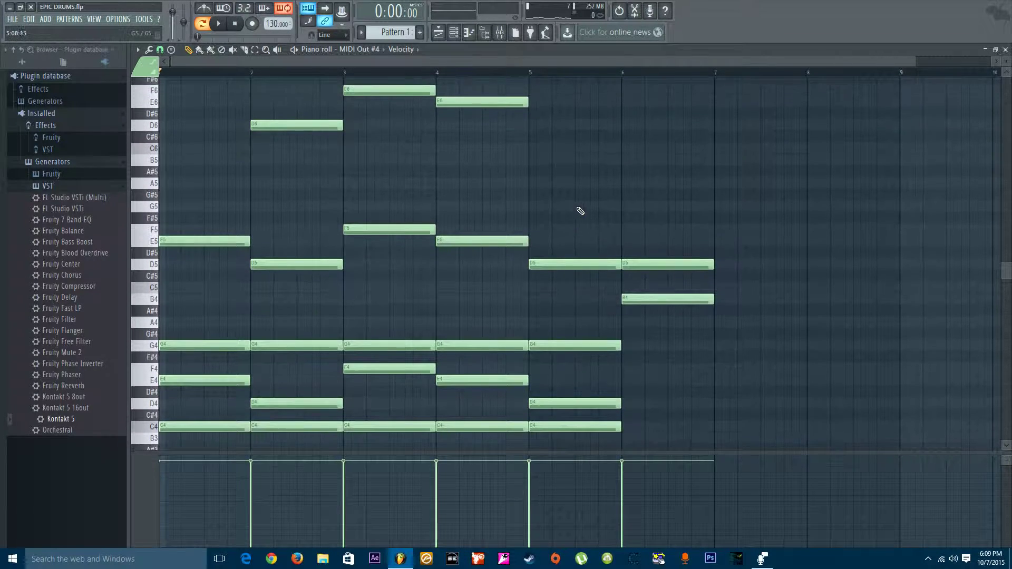
pyautogui.scroll(-3, 612, 218)
pyautogui.scroll(1, 624, 221)
pyautogui.scroll(-1, 624, 221)
pyautogui.click(638, 311)
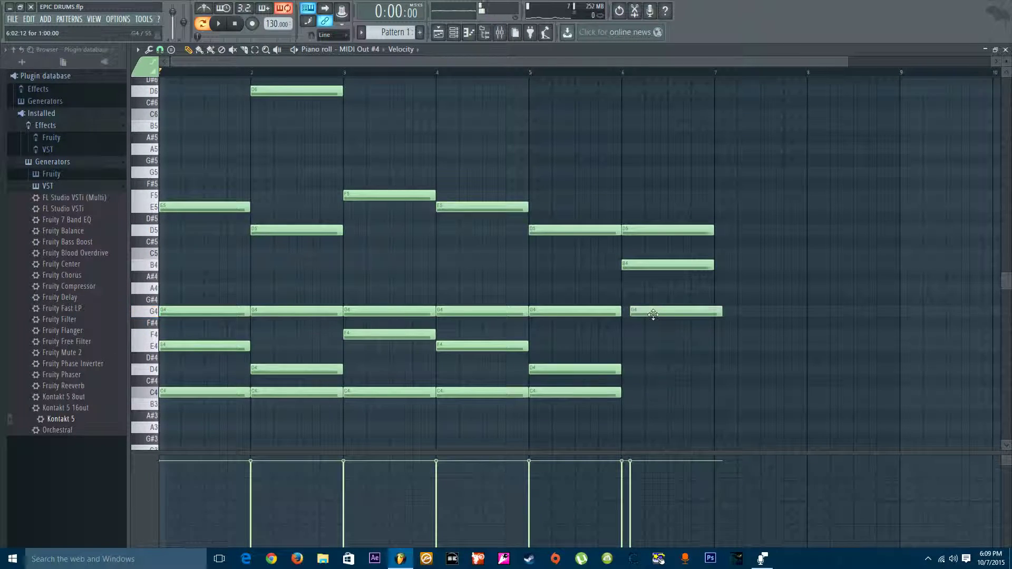
pyautogui.doubleClick(652, 311)
pyautogui.click(561, 339)
pyautogui.moveTo(670, 314); pyautogui.dragTo(662, 314)
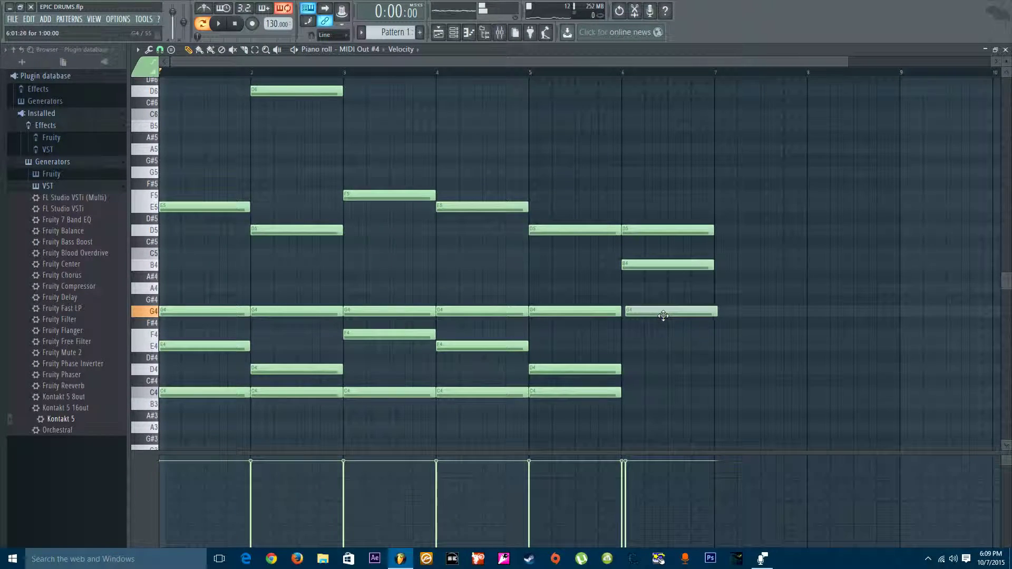
pyautogui.scroll(3, 662, 266)
pyautogui.scroll(6, 662, 267)
pyautogui.moveTo(638, 276); pyautogui.dragTo(657, 310)
pyautogui.rightClick(657, 310)
pyautogui.moveTo(624, 245); pyautogui.dragTo(629, 218)
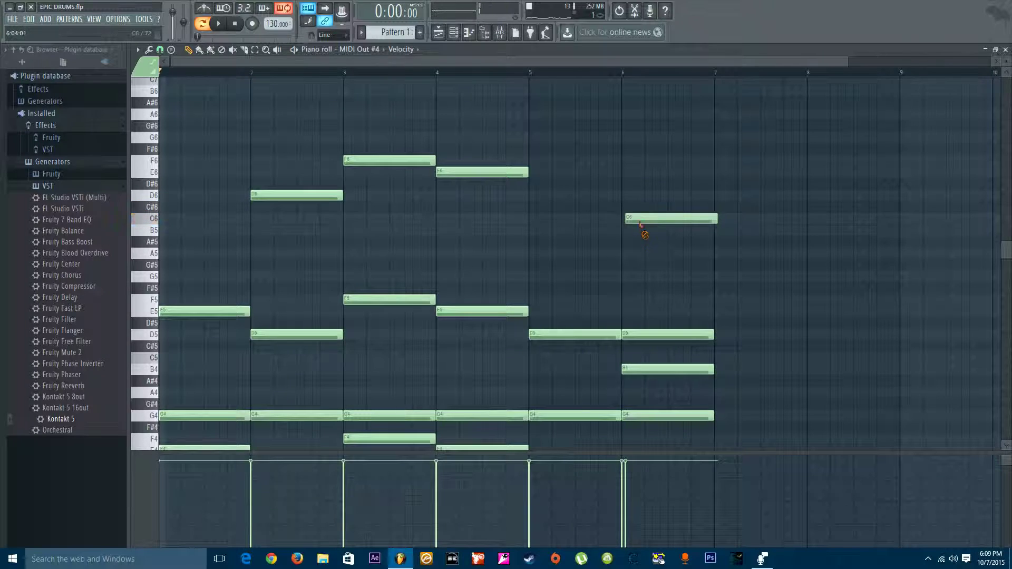
pyautogui.rightClick(636, 219)
# Add one-bar G5 and C4 notes in bar 6.
pyautogui.moveTo(166, 277); pyautogui.dragTo(643, 274)
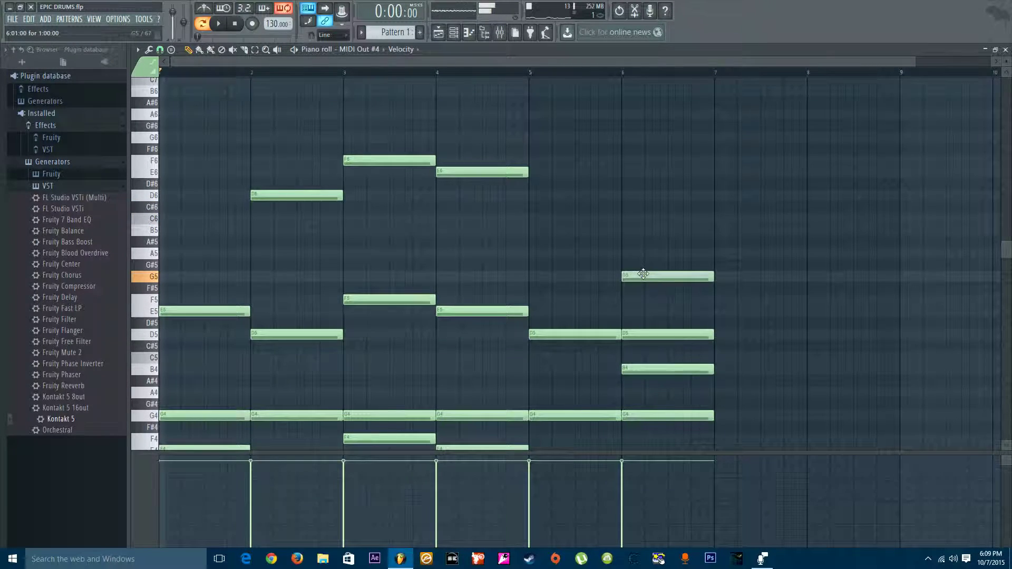
pyautogui.scroll(-5, 656, 313)
pyautogui.scroll(-1, 657, 333)
pyautogui.click(635, 322)
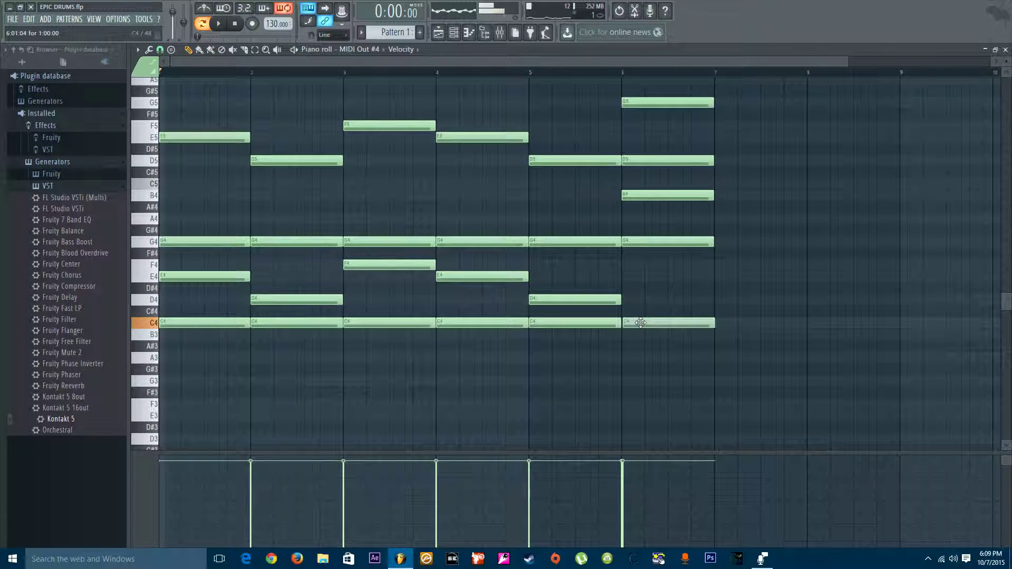
# Play the pattern from the start into bar 6 to hear the revised chords, and stop playback.
pyautogui.scroll(4, 641, 323)
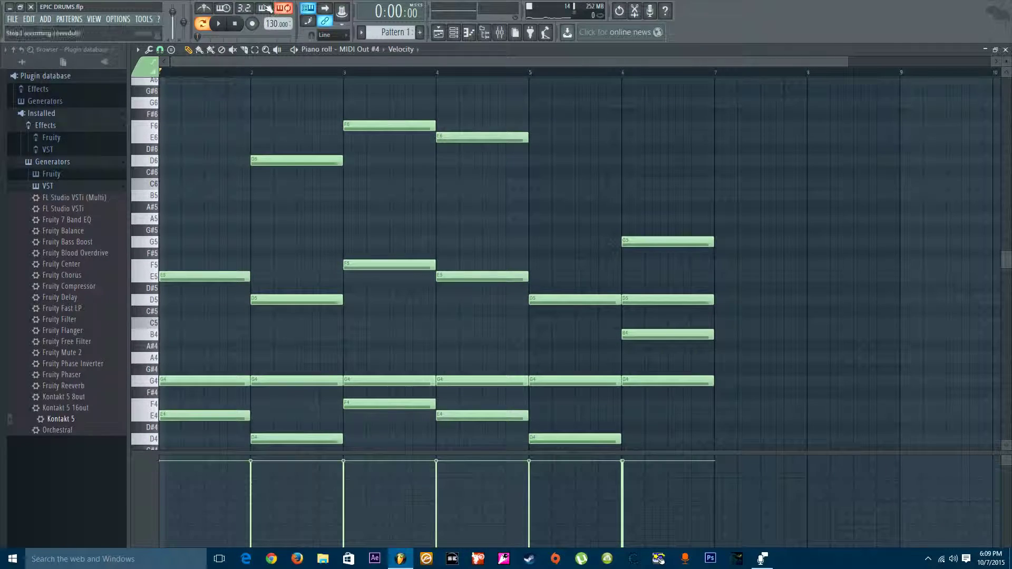
pyautogui.press('space')
pyautogui.scroll(1, 610, 229)
pyautogui.scroll(-4, 612, 233)
pyautogui.scroll(2, 614, 235)
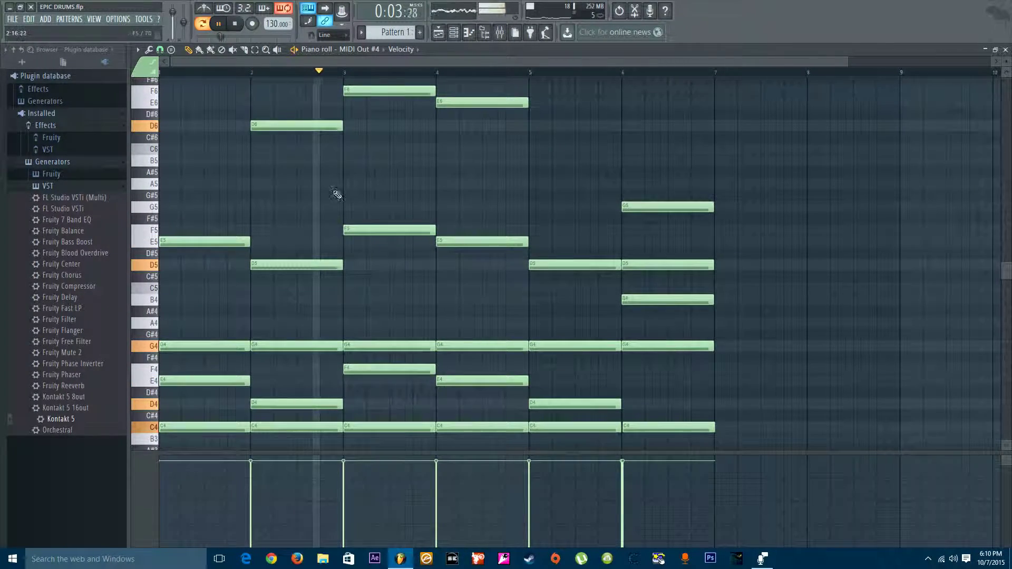
pyautogui.scroll(2, 501, 216)
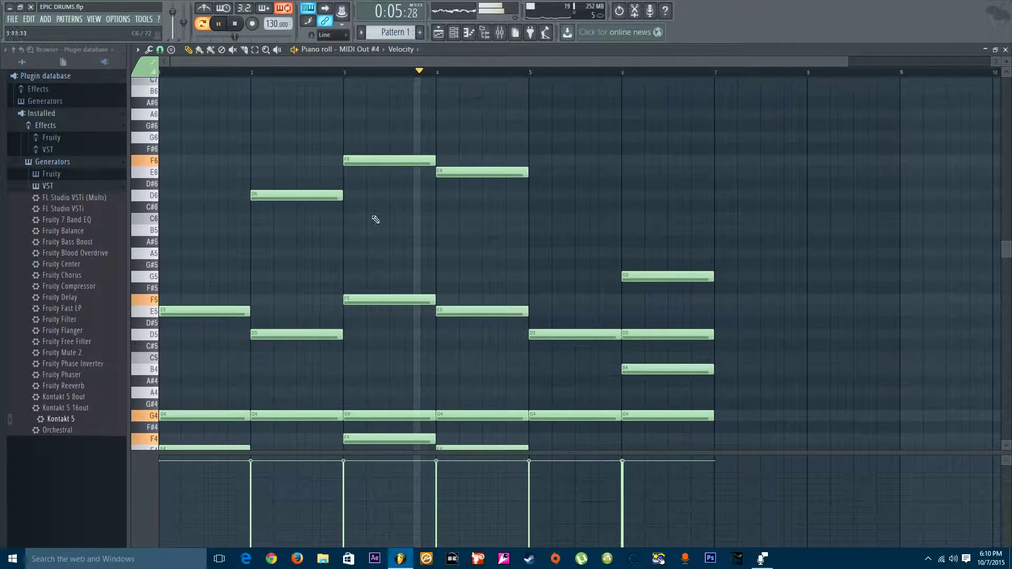
pyautogui.scroll(-1, 633, 274)
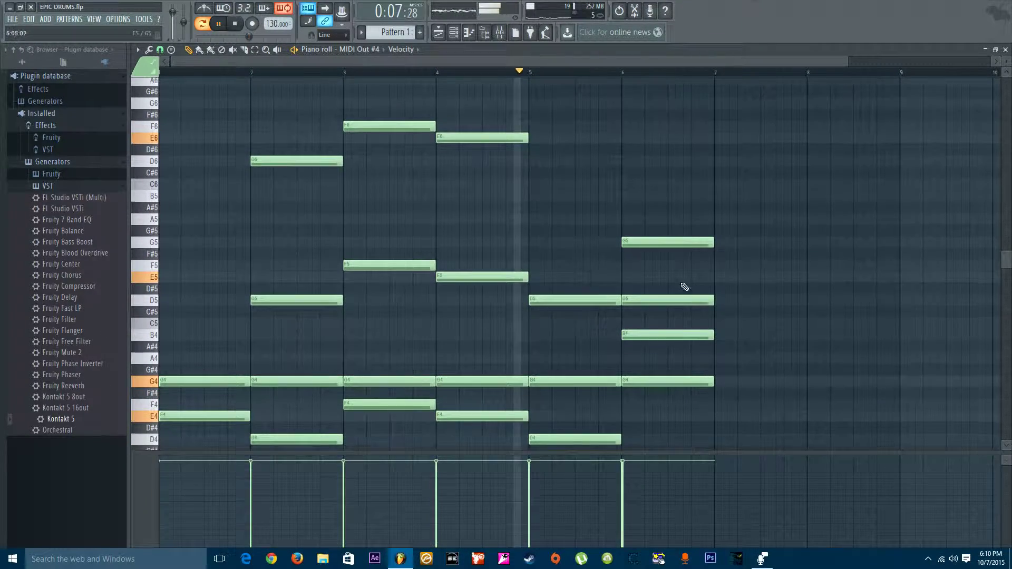
pyautogui.scroll(-2, 714, 233)
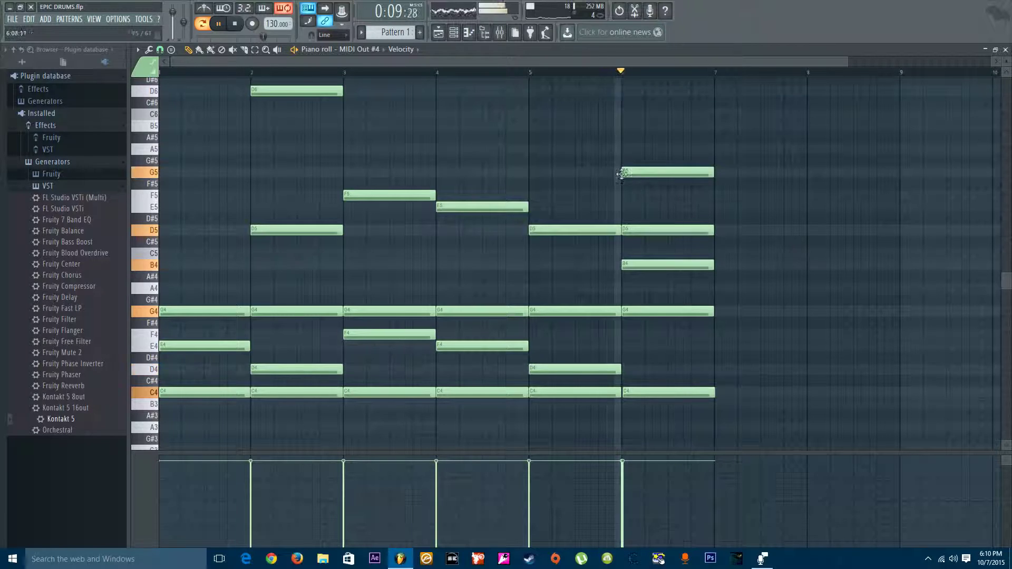
pyautogui.press('space')
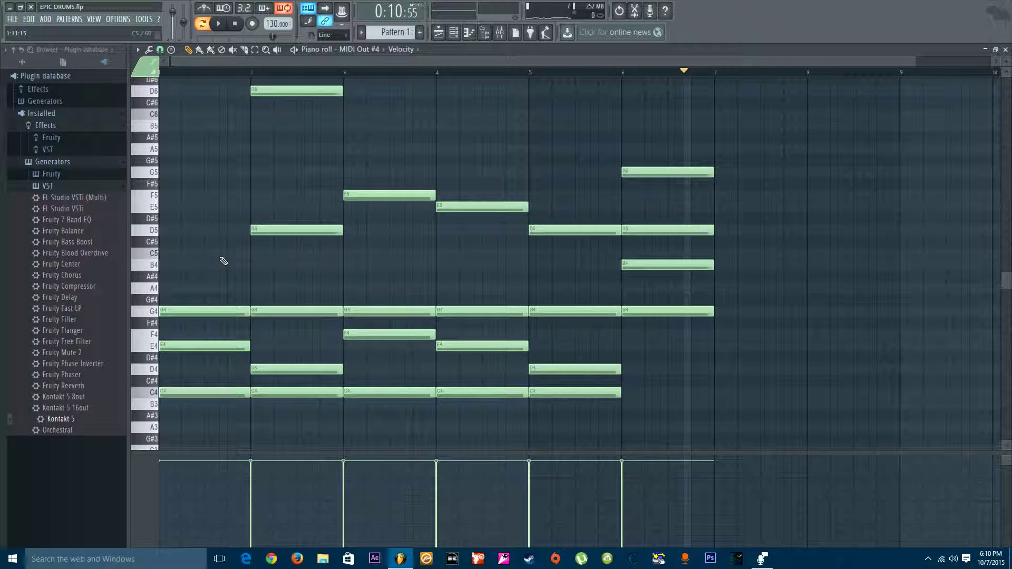
# Delete the G5, D5, B4 and G4 notes in bar 6.
pyautogui.rightClick(675, 172)
pyautogui.rightClick(669, 230)
pyautogui.rightClick(663, 264)
pyautogui.rightClick(656, 311)
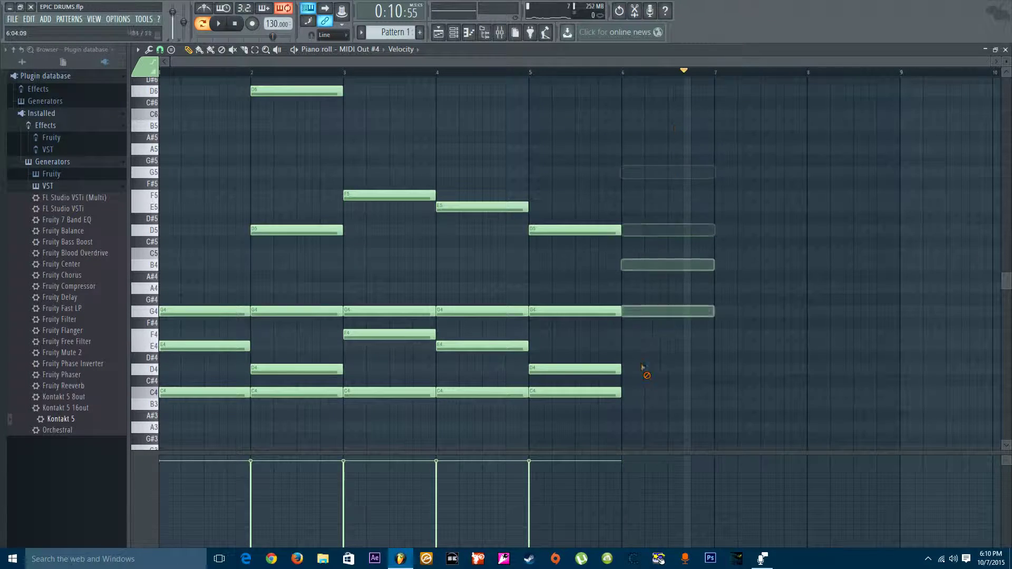
# Delete all notes above G4 in bars 1 to 5, including the fifth- and sixth-octave D, F and E notes.
pyautogui.scroll(3, 580, 274)
pyautogui.rightClick(391, 265)
pyautogui.rightClick(475, 277)
pyautogui.rightClick(464, 138)
pyautogui.rightClick(390, 127)
pyautogui.rightClick(295, 300)
pyautogui.rightClick(296, 161)
# Play the remaining low chords from bar 1 into bar 4 and stop playback.
pyautogui.click(223, 26)
pyautogui.scroll(-7, 551, 152)
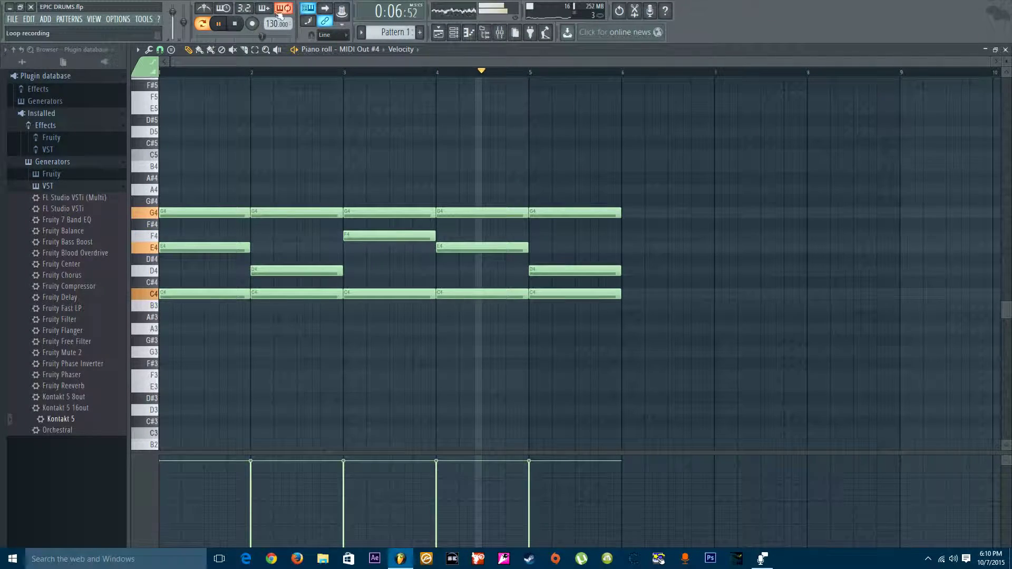
pyautogui.press('space')
# Delete all the remaining chord notes in bars 1 to 5 to empty the piano roll.
pyautogui.rightClick(559, 271)
pyautogui.rightClick(558, 294)
pyautogui.rightClick(474, 212)
pyautogui.rightClick(475, 247)
pyautogui.rightClick(473, 293)
pyautogui.rightClick(559, 213)
pyautogui.rightClick(390, 212)
pyautogui.rightClick(380, 235)
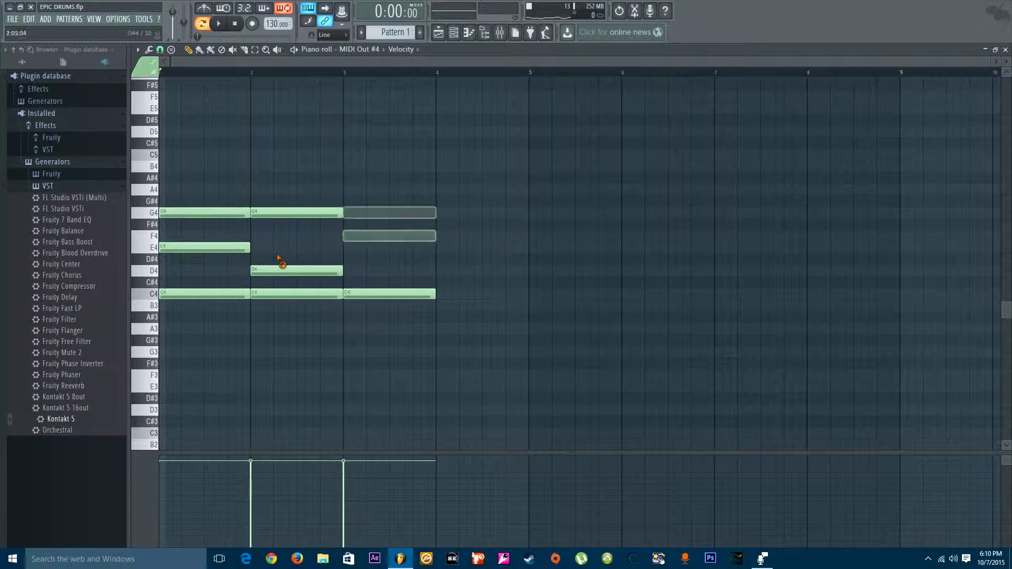
pyautogui.rightClick(301, 213)
pyautogui.rightClick(369, 293)
pyautogui.rightClick(284, 271)
pyautogui.rightClick(279, 294)
# Stamp a one-bar Fifth chord on D4 and A4 in bar 1 and play it.
pyautogui.scroll(4, 264, 283)
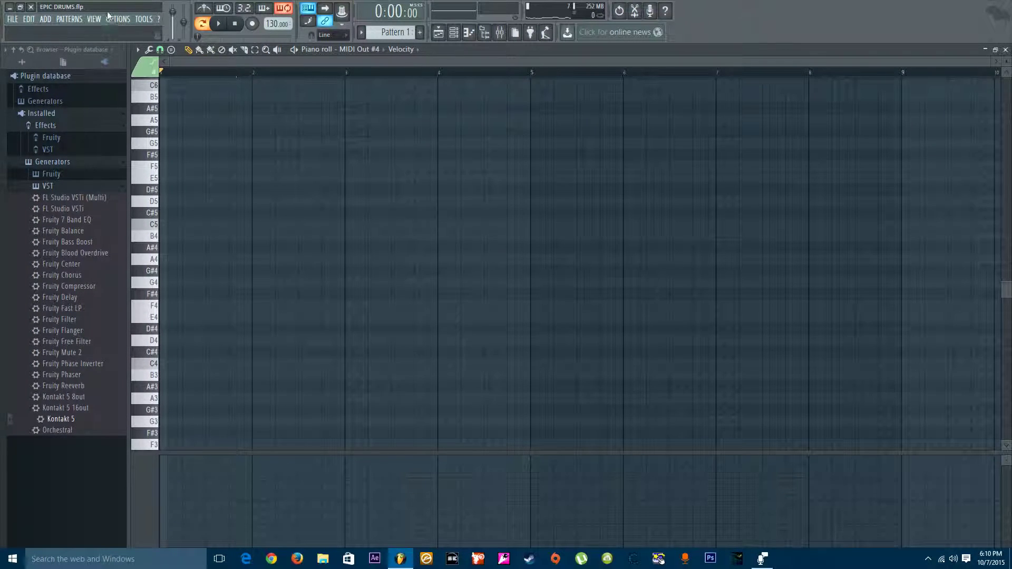
pyautogui.click(170, 49)
pyautogui.moveTo(170, 53)
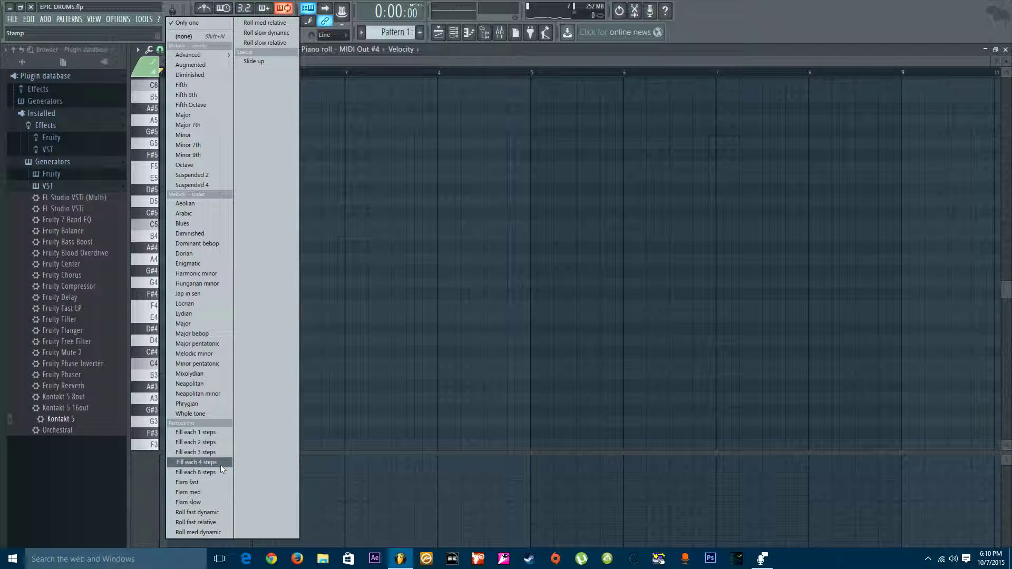
pyautogui.click(220, 85)
pyautogui.click(227, 233)
pyautogui.moveTo(276, 236); pyautogui.dragTo(207, 346)
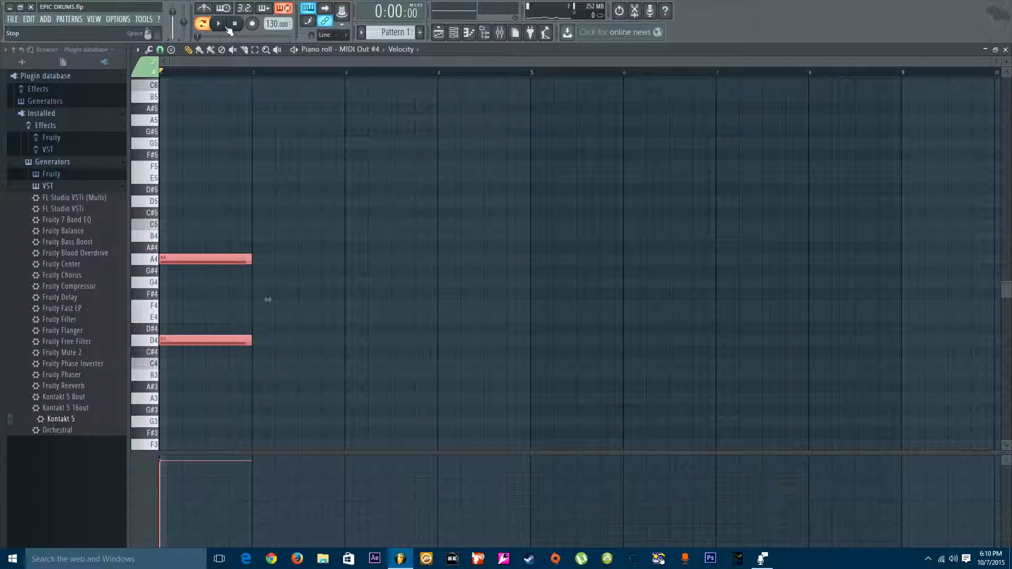
pyautogui.click(224, 26)
pyautogui.click(227, 28)
# Move the bar 1 chord down to C4 and G4 and play it.
pyautogui.moveTo(188, 260); pyautogui.dragTo(185, 288)
pyautogui.click(222, 28)
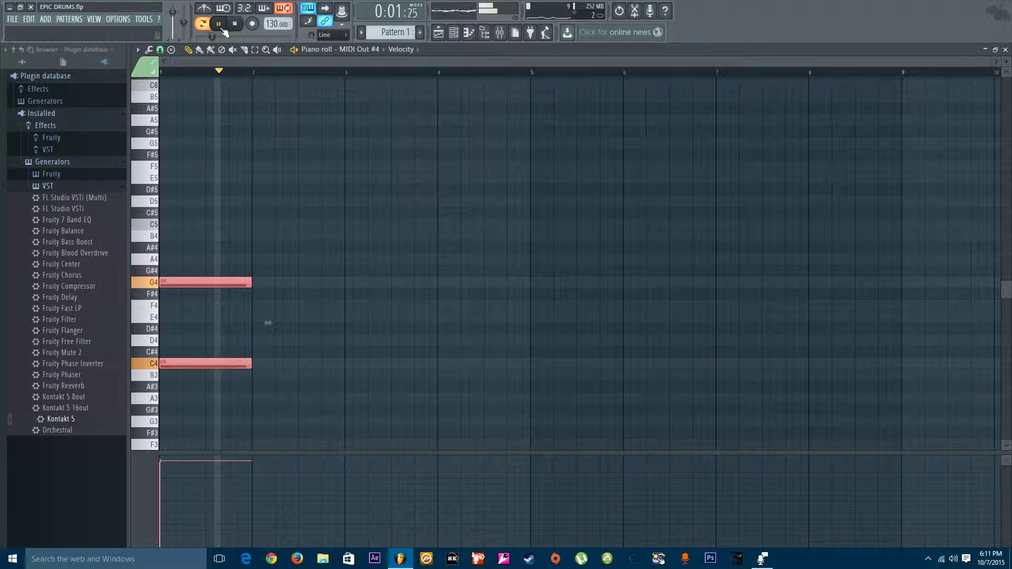
pyautogui.press('space')
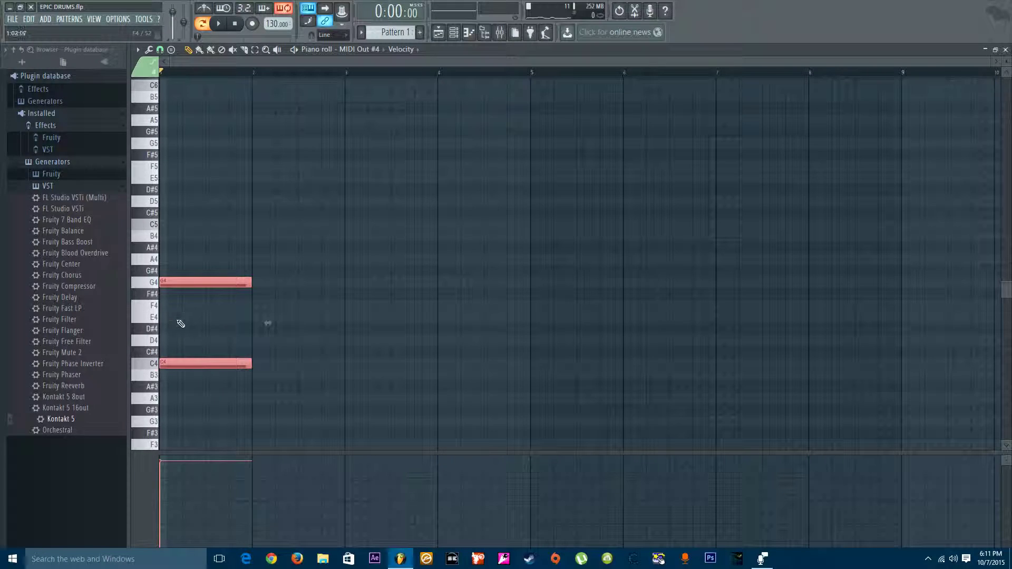
# Add a one-bar F4 note to the chord in bar 1 and start playback.
pyautogui.moveTo(188, 318); pyautogui.dragTo(171, 300)
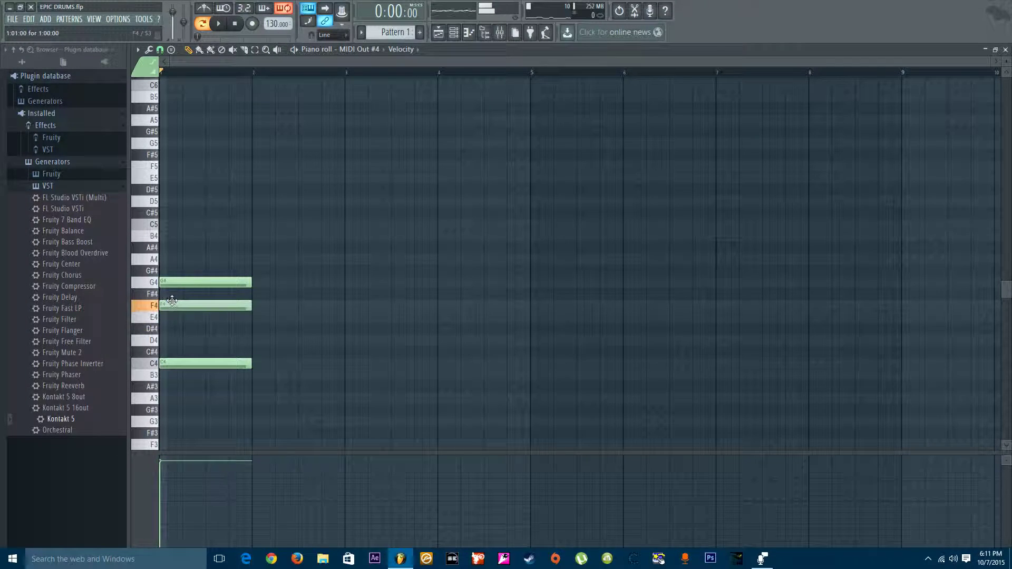
pyautogui.press('space')
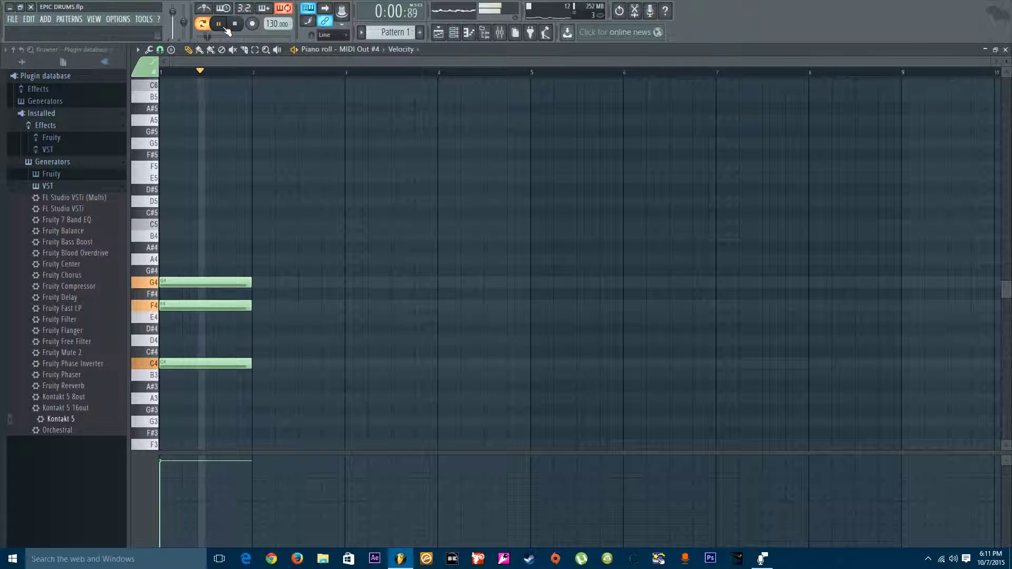
# Move the middle note of the bar 1 chord down to D4 and play the chord.
pyautogui.moveTo(189, 305); pyautogui.dragTo(181, 339)
pyautogui.click(238, 24)
pyautogui.press('space')
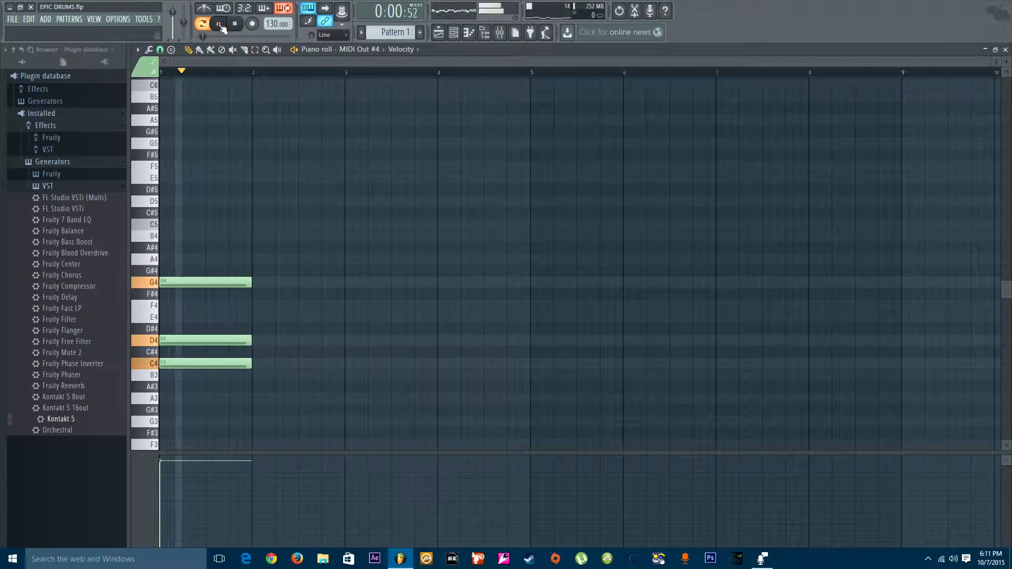
# Move the chord's middle note up to E4 and play the chord.
pyautogui.moveTo(182, 340); pyautogui.dragTo(182, 317)
pyautogui.click(236, 28)
pyautogui.press('space')
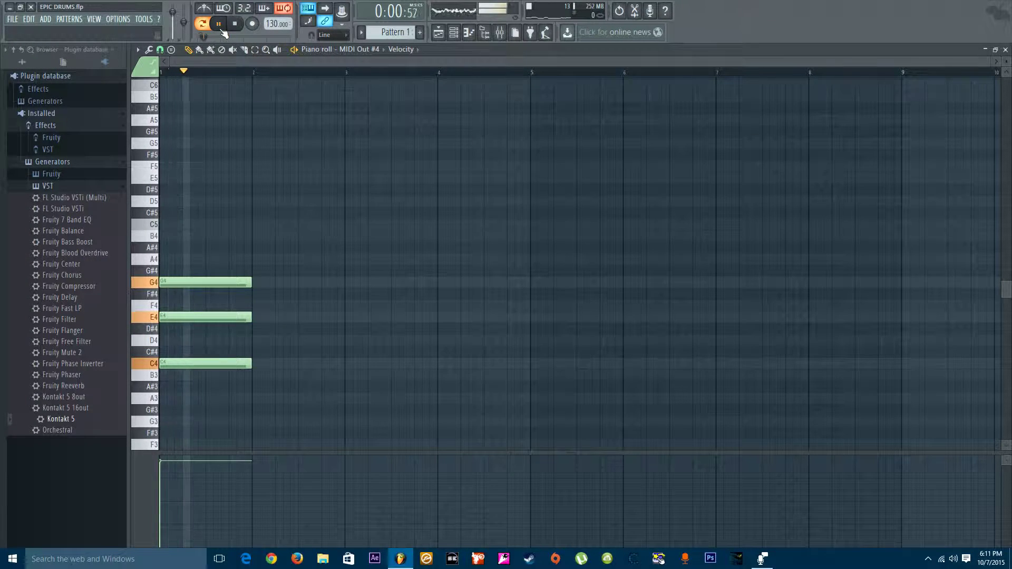
# Stop playback and delete all three notes of the bar 1 chord.
pyautogui.press('space')
pyautogui.click(240, 26)
pyautogui.rightClick(205, 318)
pyautogui.rightClick(111, 216)
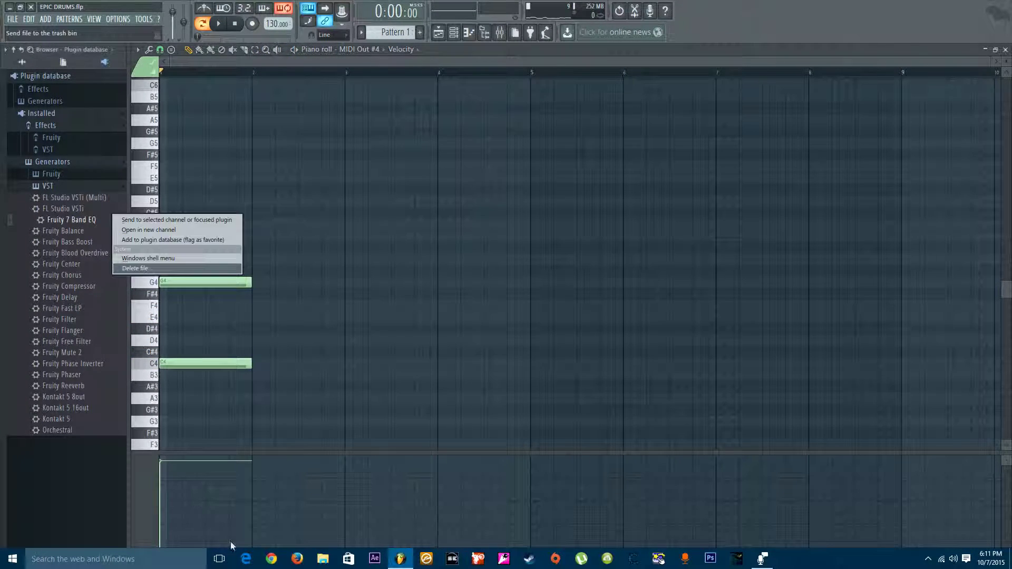
pyautogui.click(298, 259)
pyautogui.rightClick(297, 260)
pyautogui.rightClick(211, 364)
pyautogui.rightClick(164, 283)
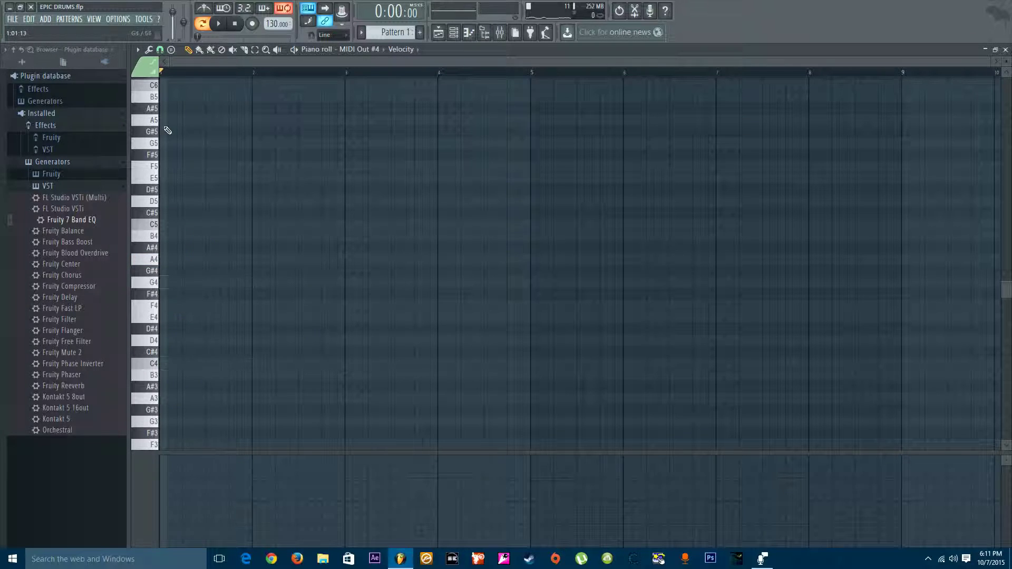
# Stamp a one-bar Minor 9th chord on D5, remove the stray G#4 note and play the chord.
pyautogui.click(172, 50)
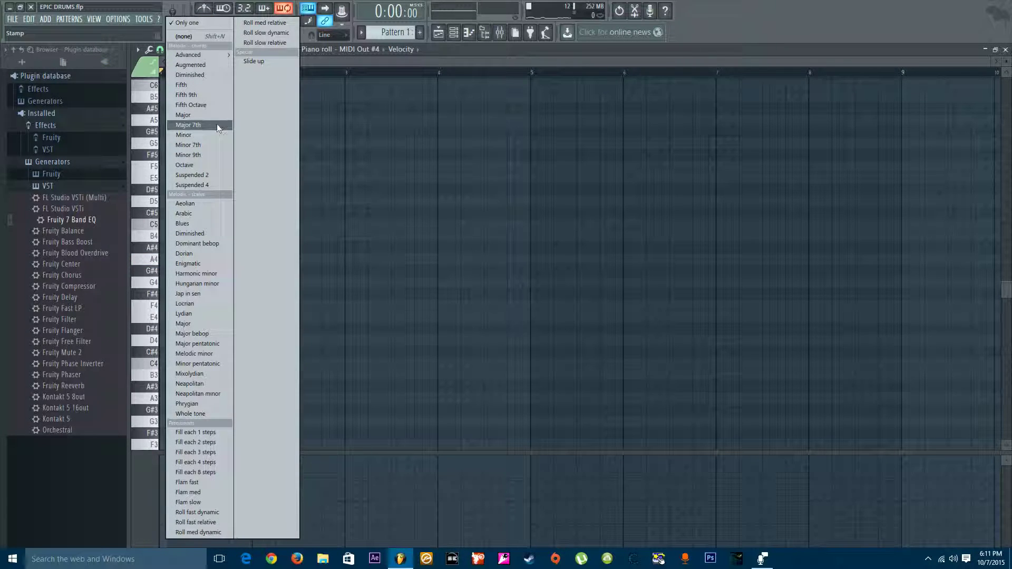
pyautogui.click(214, 154)
pyautogui.click(225, 201)
pyautogui.click(240, 272)
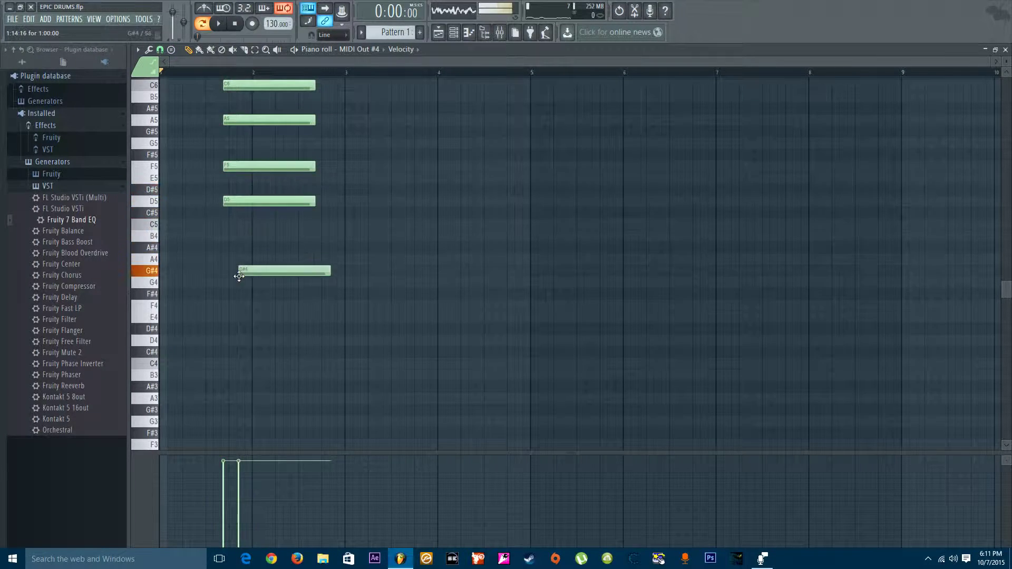
pyautogui.rightClick(283, 272)
pyautogui.scroll(5, 284, 325)
pyautogui.click(249, 213)
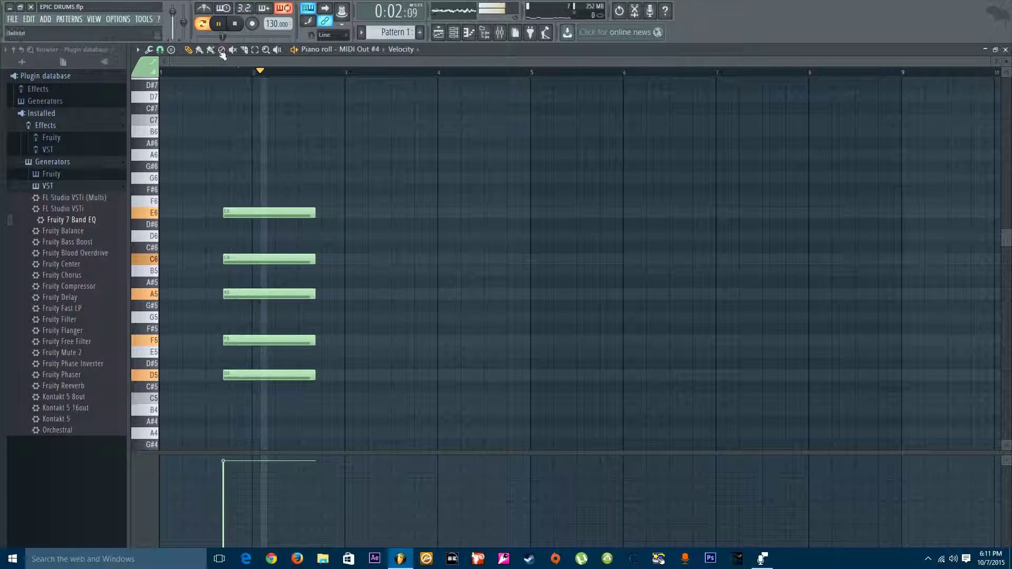
# Stop playback and delete the whole Minor 9th chord.
pyautogui.click(219, 24)
pyautogui.hotkey('ctrl', 'a')
pyautogui.press('Delete')
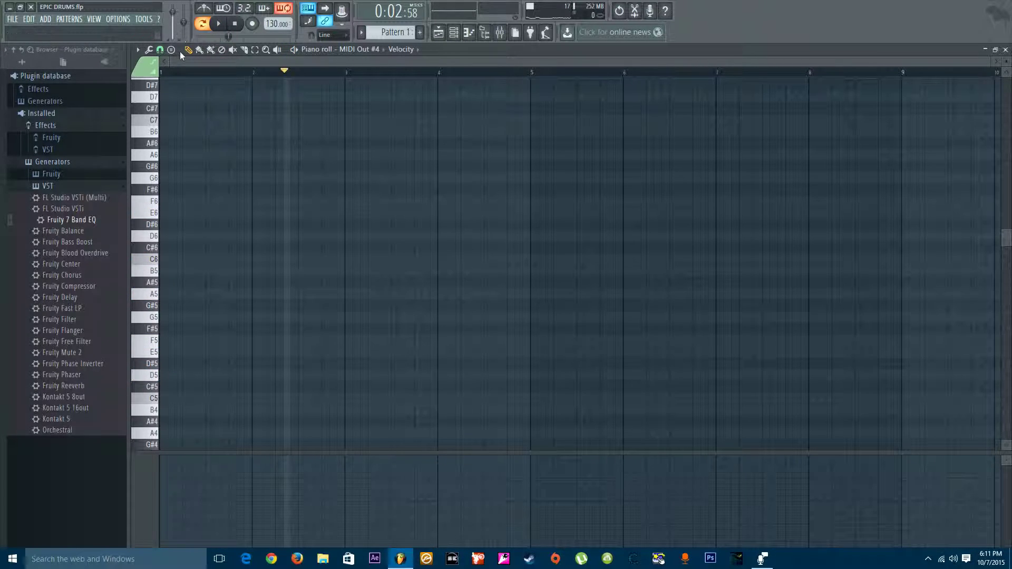
# Stamp the notes of a one-bar Major scale from F#5 up to F6 and select them.
pyautogui.click(175, 50)
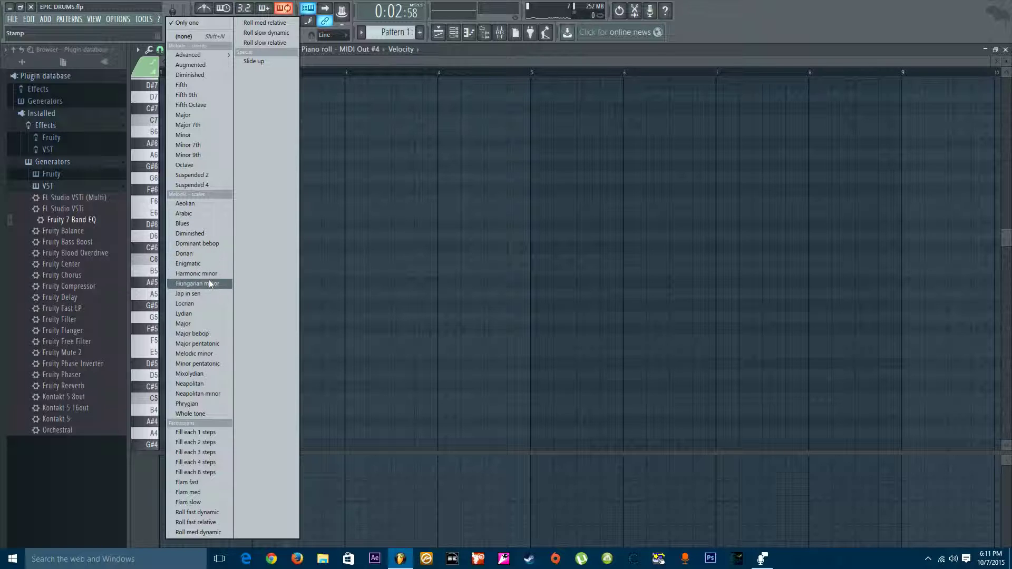
pyautogui.click(207, 324)
pyautogui.click(207, 324)
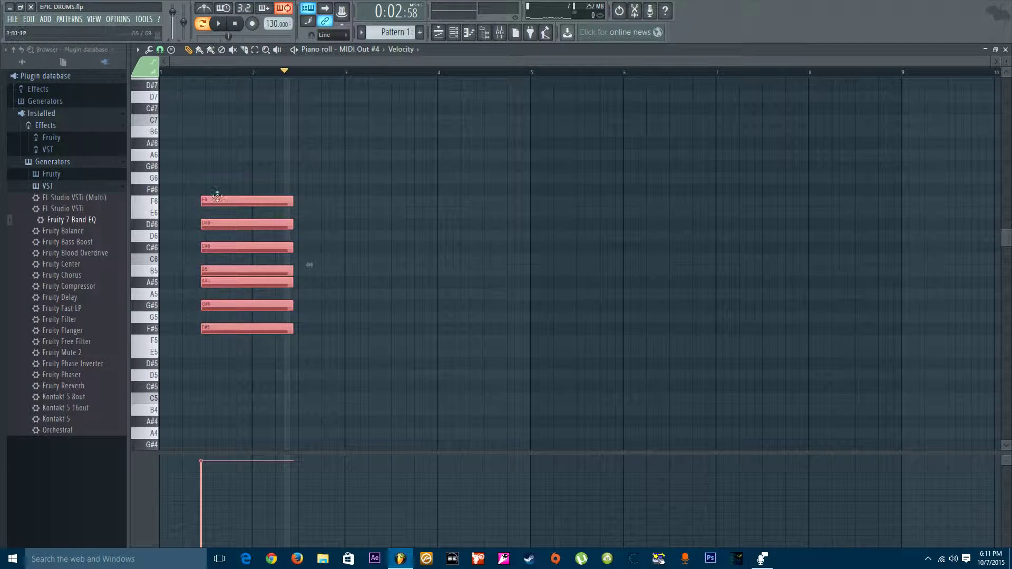
pyautogui.moveTo(303, 368); pyautogui.dragTo(229, 223)
pyautogui.click(241, 209)
pyautogui.rightClick(243, 209)
# Move the stamped Major scale notes to the start of bar 1 and play them.
pyautogui.moveTo(268, 150); pyautogui.dragTo(276, 390)
pyautogui.moveTo(256, 330); pyautogui.dragTo(211, 339)
pyautogui.click(234, 24)
pyautogui.click(219, 28)
pyautogui.click(219, 30)
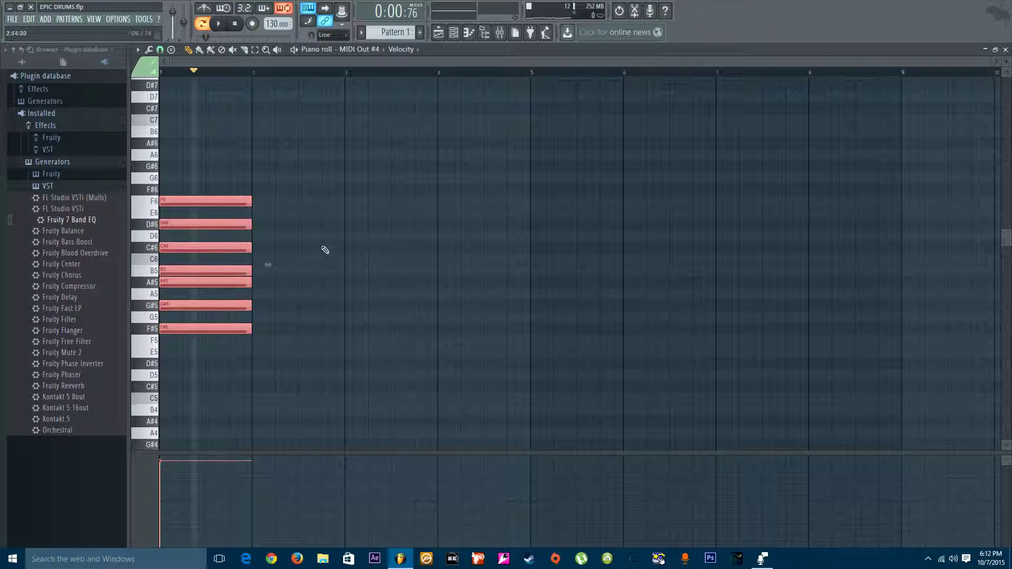
# Duplicate the Major scale note stack into bars 2 and 3, aligned to the start of each bar.
pyautogui.moveTo(204, 196); pyautogui.dragTo(310, 200)
pyautogui.click(310, 200)
pyautogui.click(310, 200)
pyautogui.click(306, 201)
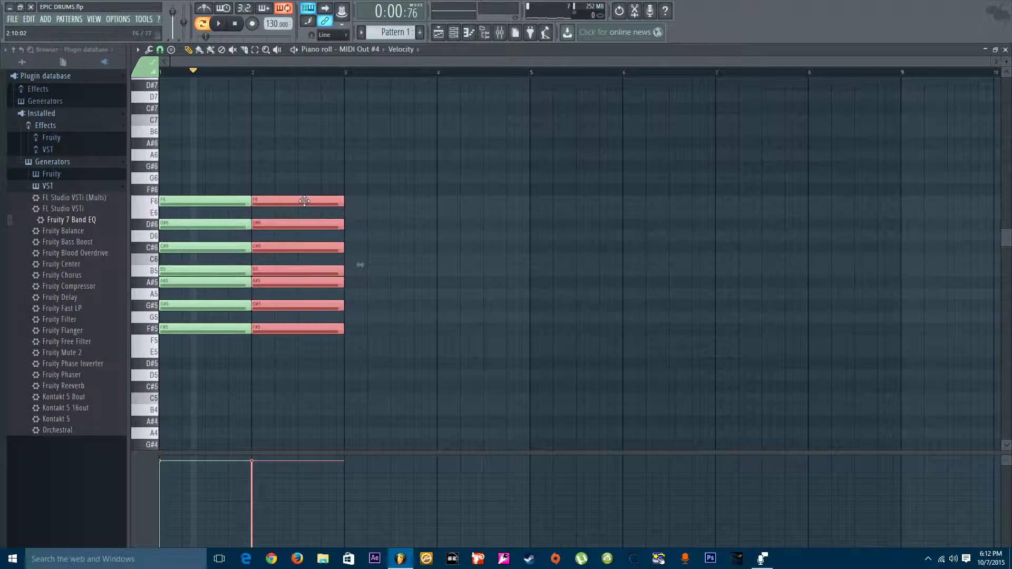
pyautogui.hotkey('ctrl', 'b')
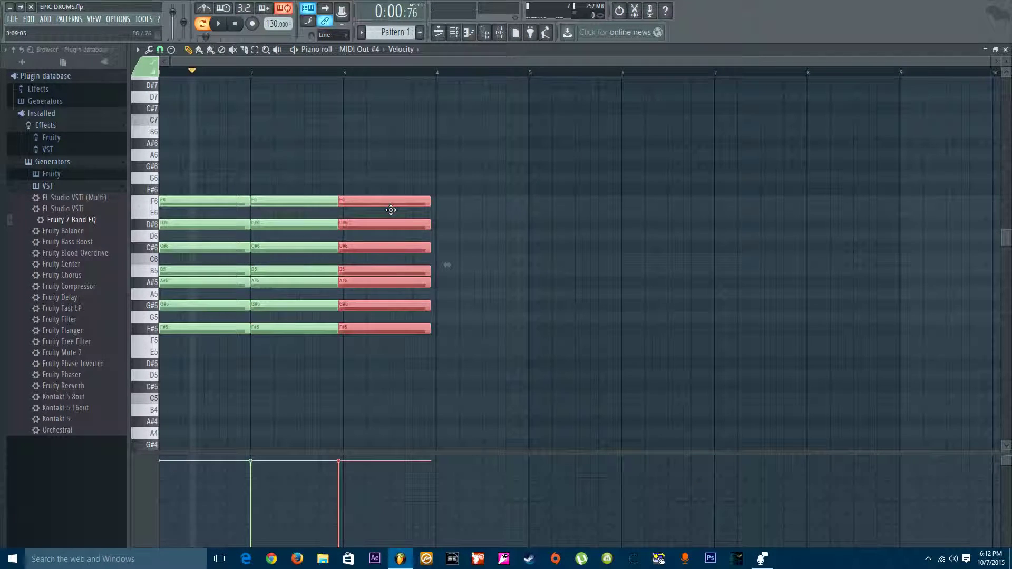
pyautogui.moveTo(396, 210); pyautogui.dragTo(396, 210)
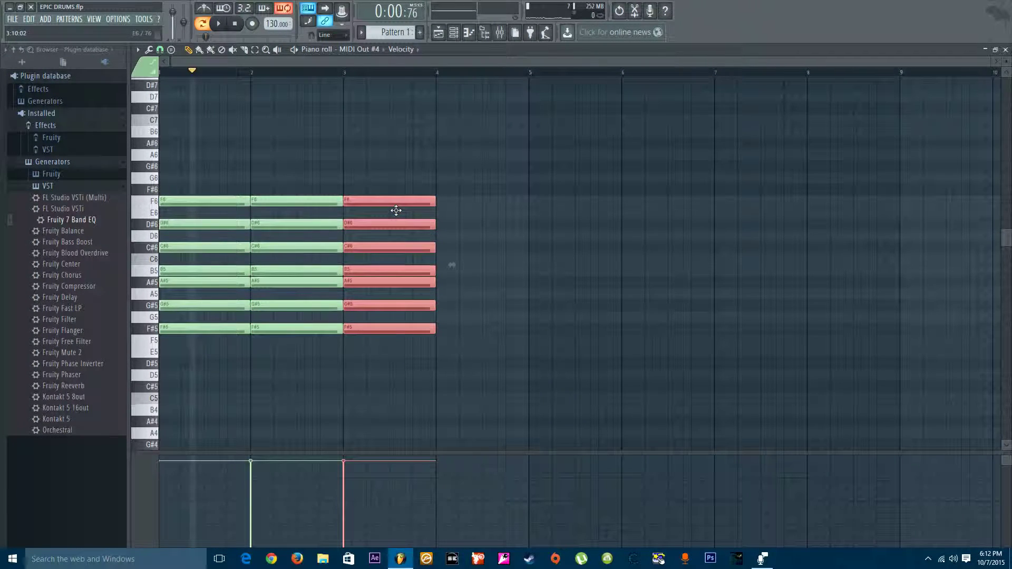
# Examine the available stamp chords and scales and compare them with the stacked notes in the piano roll.
pyautogui.scroll(3, 390, 301)
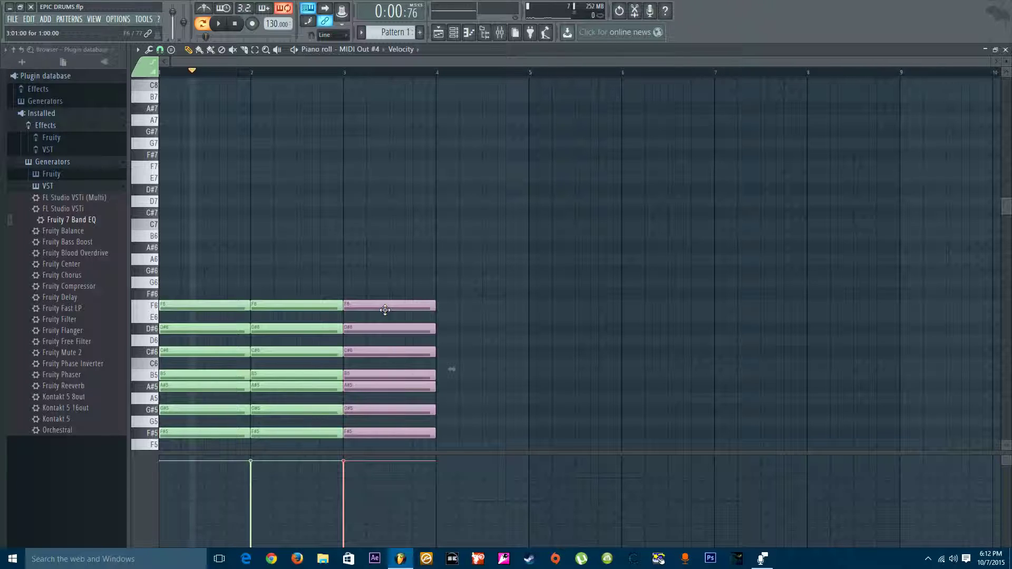
pyautogui.scroll(-4, 215, 309)
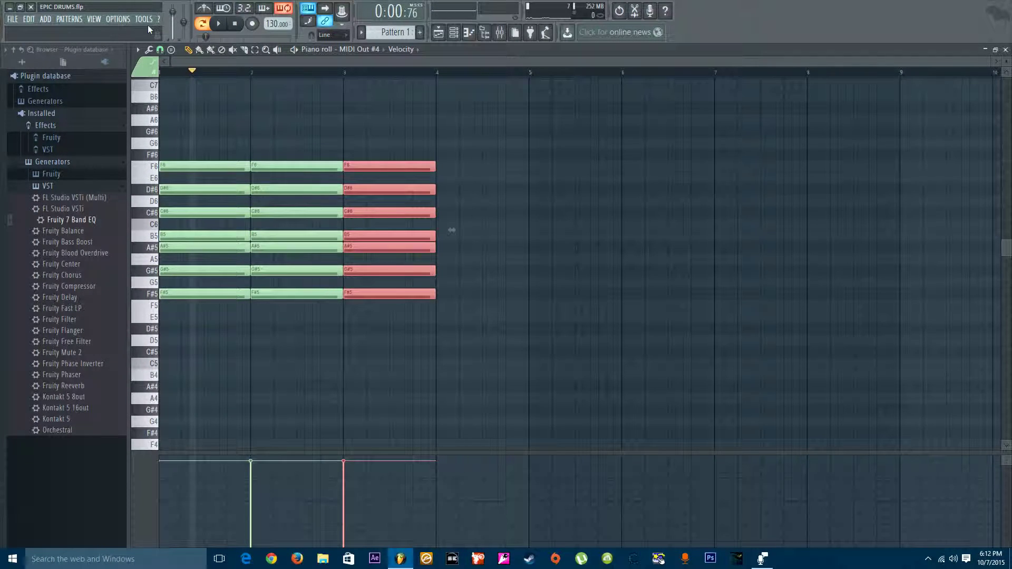
pyautogui.click(171, 50)
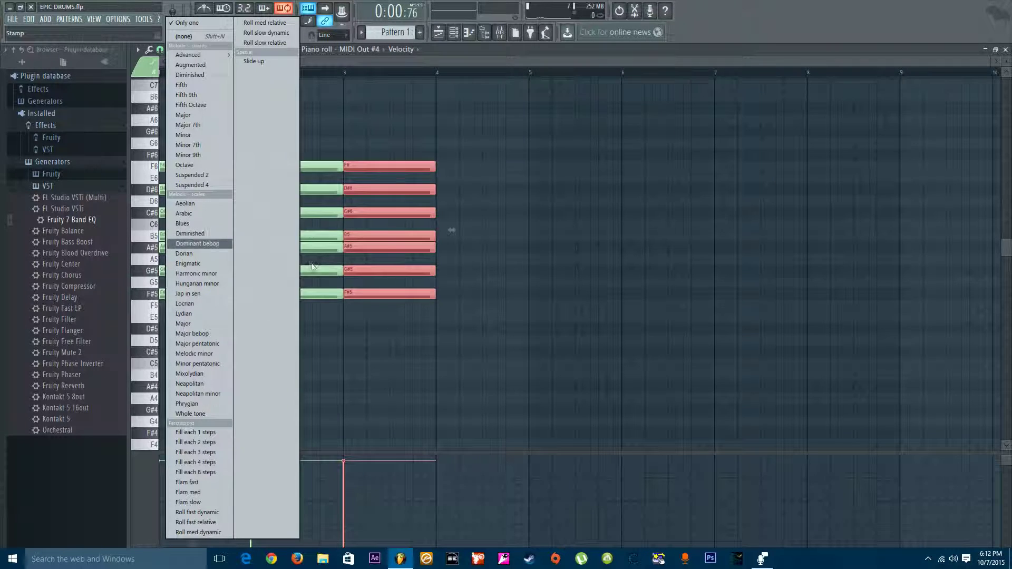
pyautogui.click(395, 60)
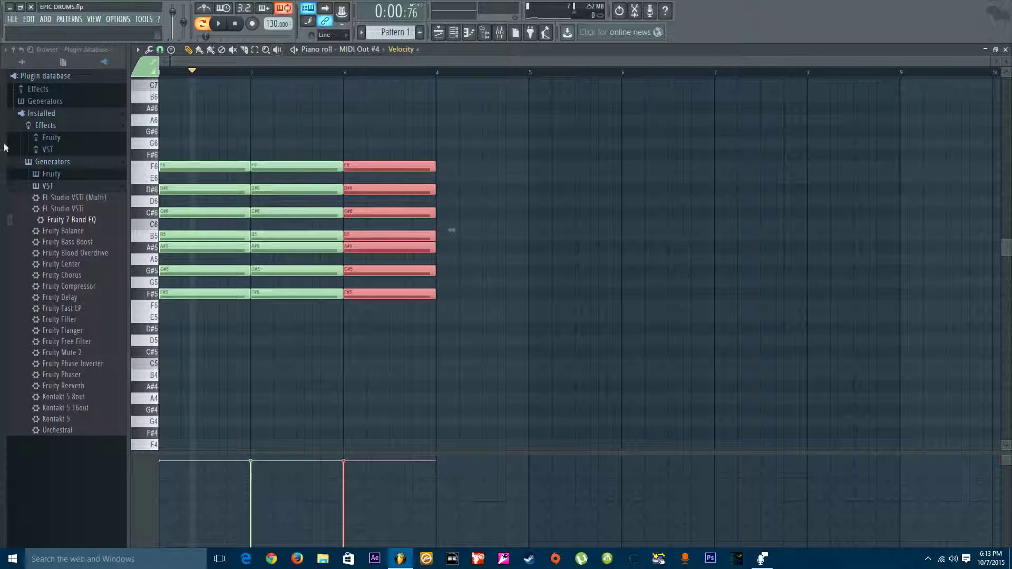
pyautogui.scroll(5, 400, 219)
pyautogui.scroll(-6, 220, 244)
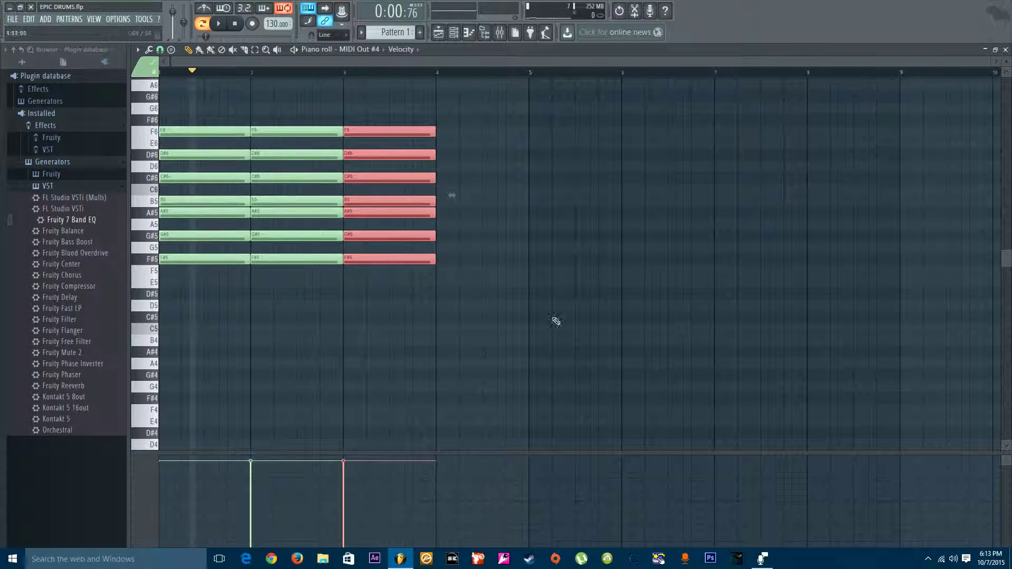
pyautogui.scroll(5, 644, 224)
pyautogui.scroll(-4, 599, 124)
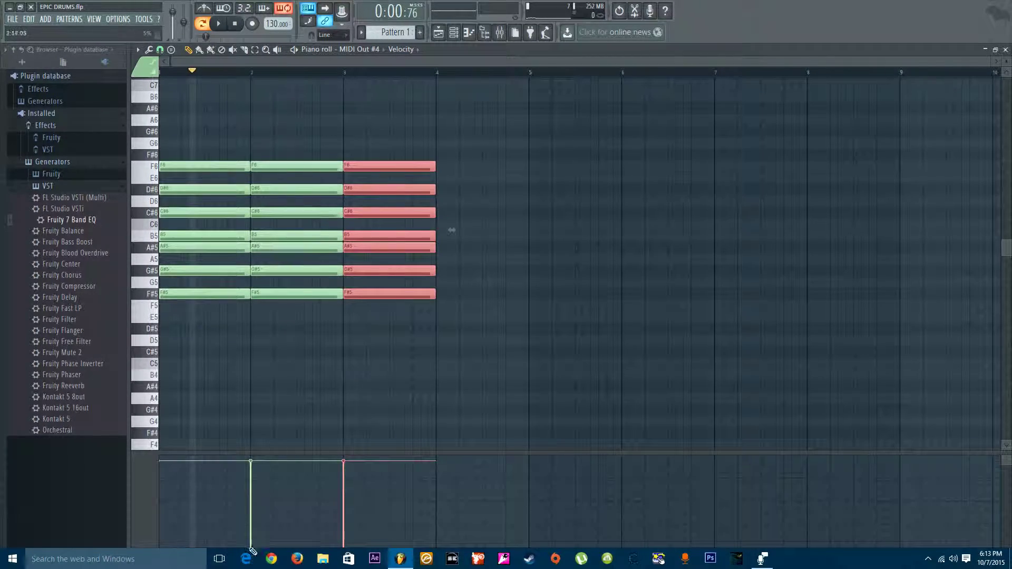
# Delete all the stacked scale notes in bars 1 to 3 and reset playback to the start.
pyautogui.rightClick(384, 168)
pyautogui.rightClick(330, 167)
pyautogui.click(235, 23)
# Open the Kontakt 5 #2 instance from the channel rack, look over its loaded instrument and libraries, and close it.
pyautogui.click(454, 32)
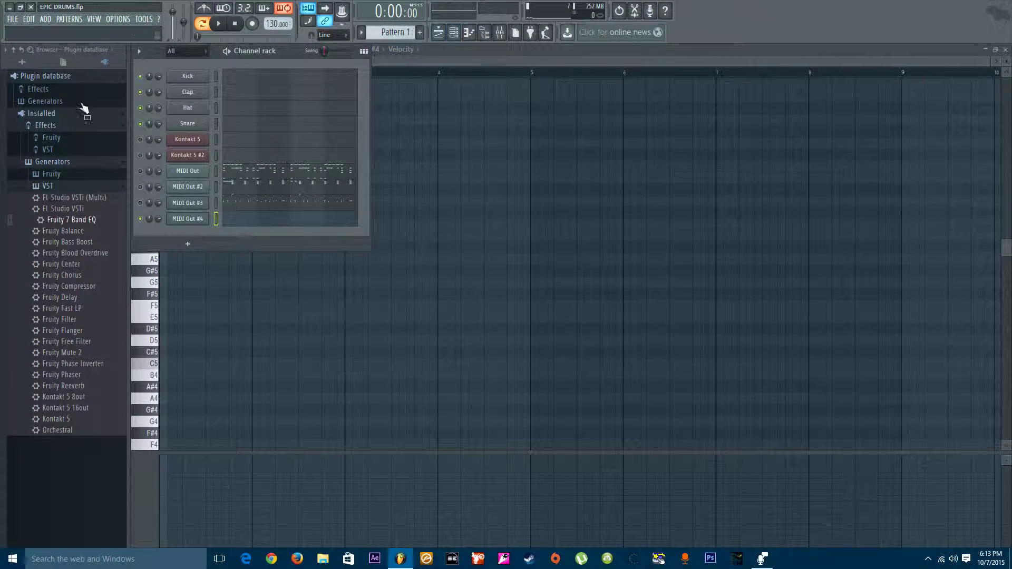
pyautogui.click(187, 155)
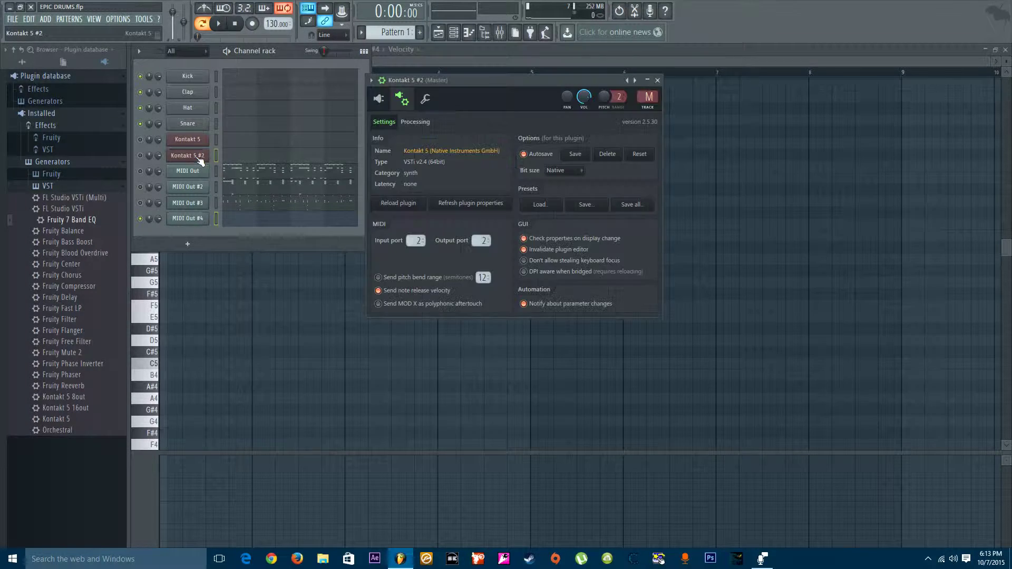
pyautogui.click(380, 100)
pyautogui.scroll(-5, 443, 277)
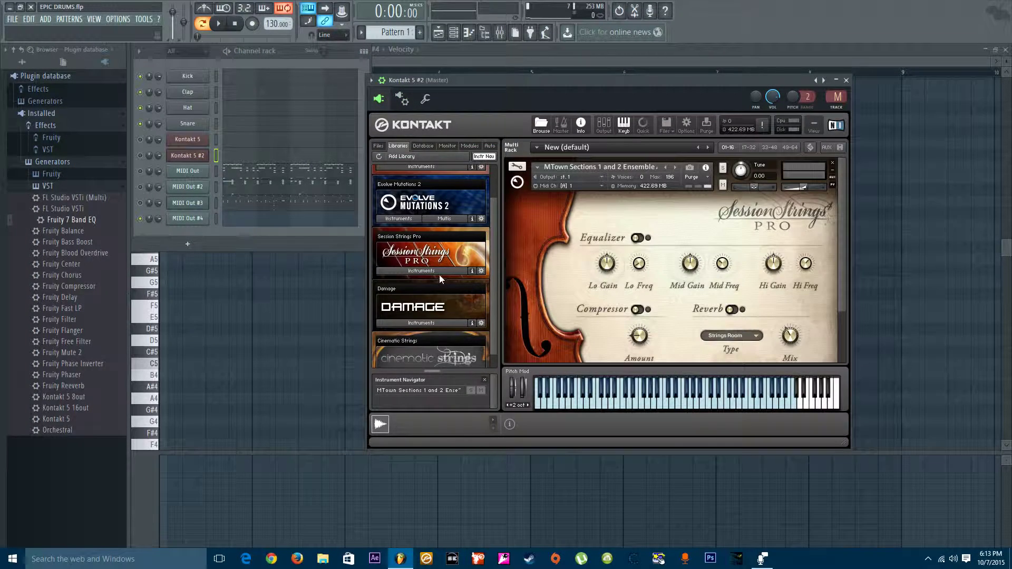
pyautogui.moveTo(585, 81); pyautogui.dragTo(744, 98)
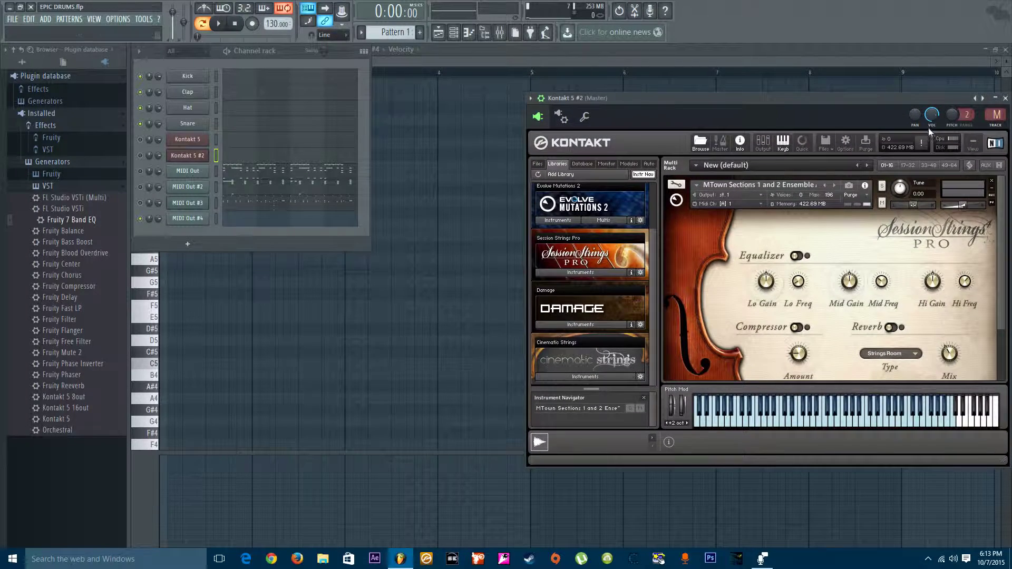
pyautogui.click(1002, 99)
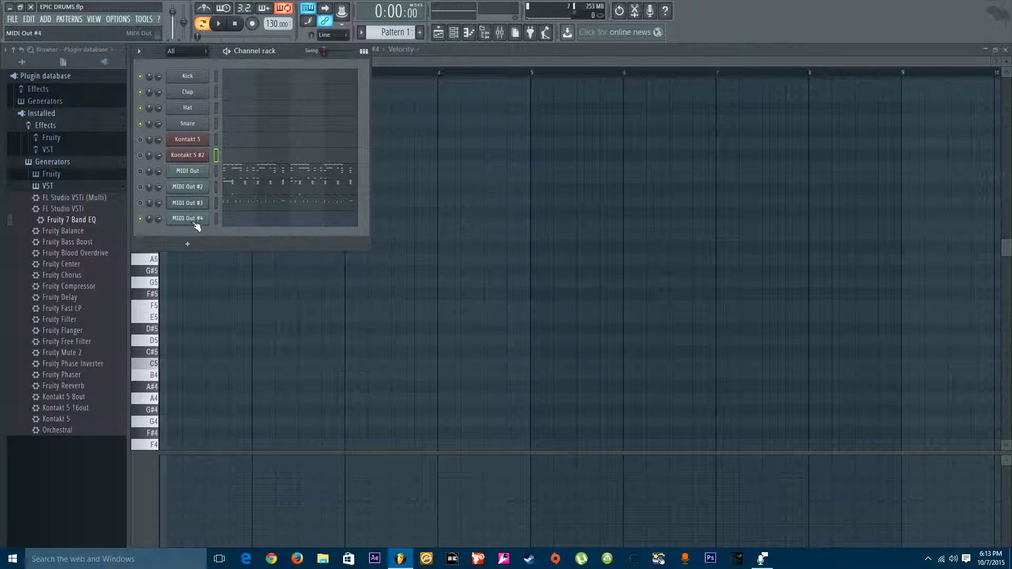
# Select the MIDI Out #4 channel, audition it with the typing keyboard and open its piano roll.
pyautogui.click(195, 219)
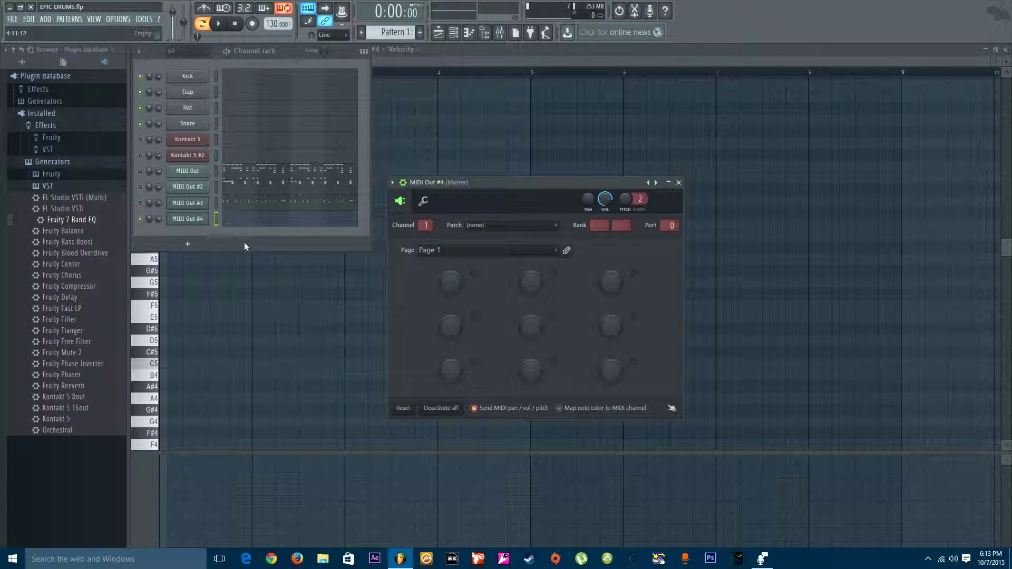
pyautogui.press('b')
pyautogui.press('t')
pyautogui.click(200, 220)
pyautogui.rightClick(210, 225)
pyautogui.click(213, 220)
pyautogui.rightClick(214, 217)
pyautogui.click(218, 219)
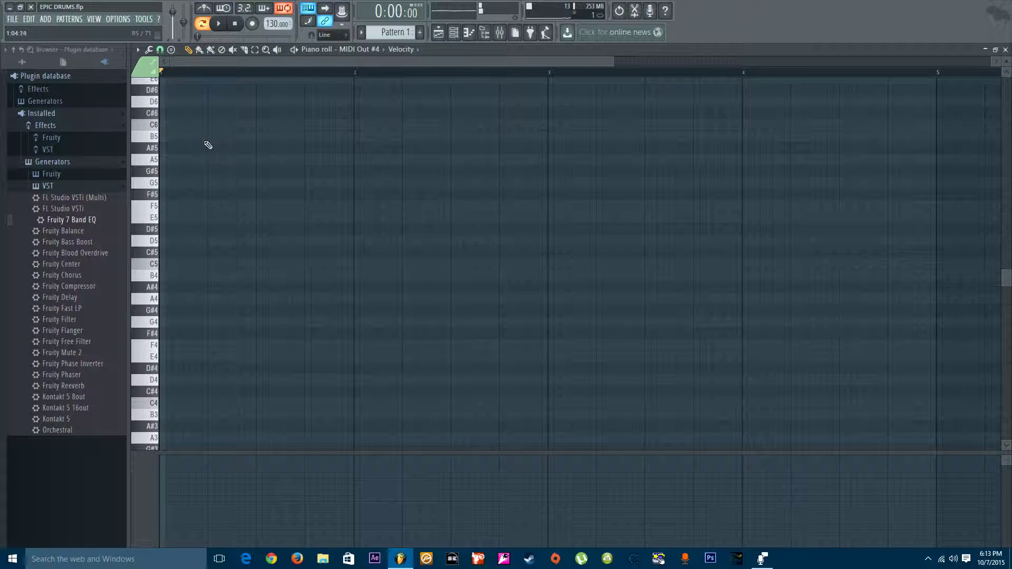
# Draw one-step G5 and F5 notes together at the start of bar 1.
pyautogui.click(190, 182)
pyautogui.moveTo(353, 180); pyautogui.dragTo(162, 224)
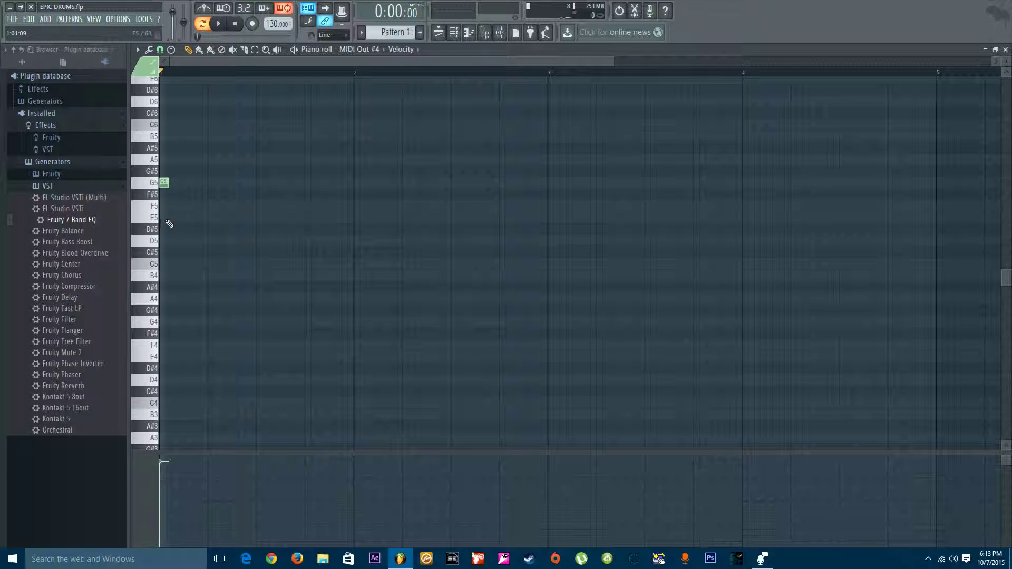
pyautogui.keyDown('ctrl'); pyautogui.scroll(5, 176, 159); pyautogui.keyUp('ctrl')
pyautogui.scroll(3, 158, 264)
pyautogui.scroll(-4, 152, 298)
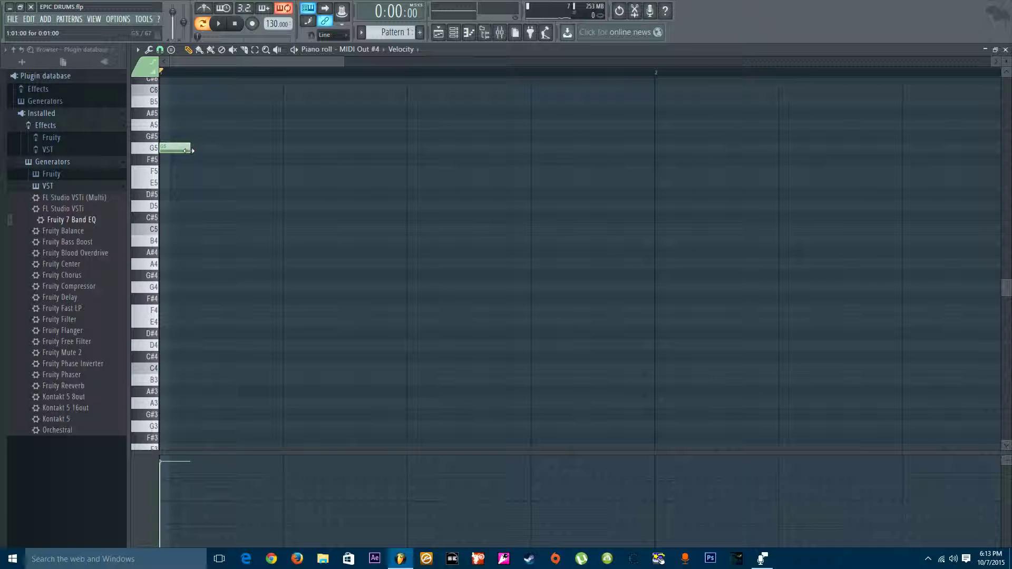
pyautogui.click(175, 171)
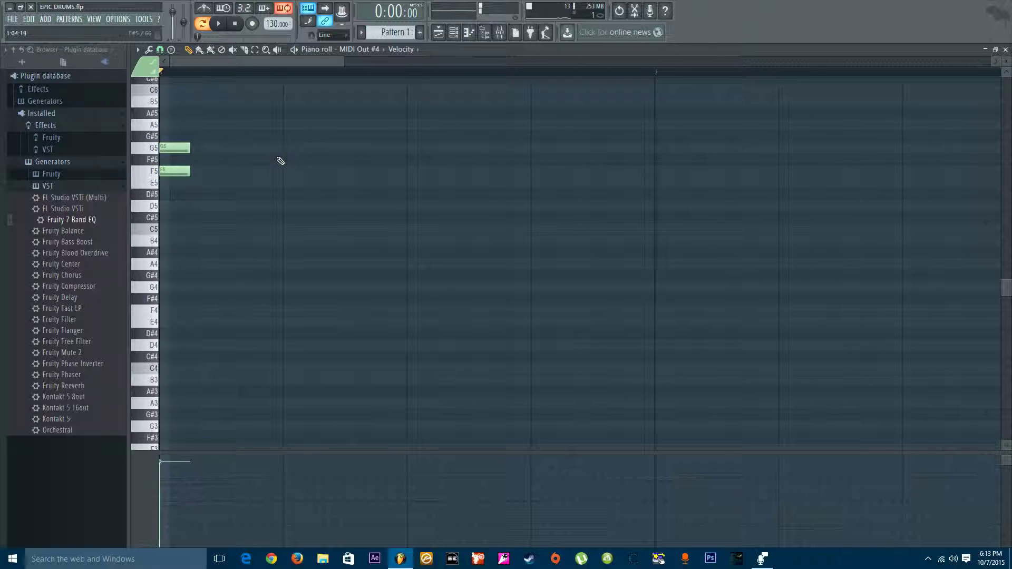
# Repeat the one-step G5 and F5 pair on beats 2, 3 and 4 and at the start of bar 2, and start playback.
pyautogui.click(285, 148)
pyautogui.click(287, 171)
pyautogui.click(411, 147)
pyautogui.click(409, 172)
pyautogui.click(536, 148)
pyautogui.click(535, 172)
pyautogui.click(658, 149)
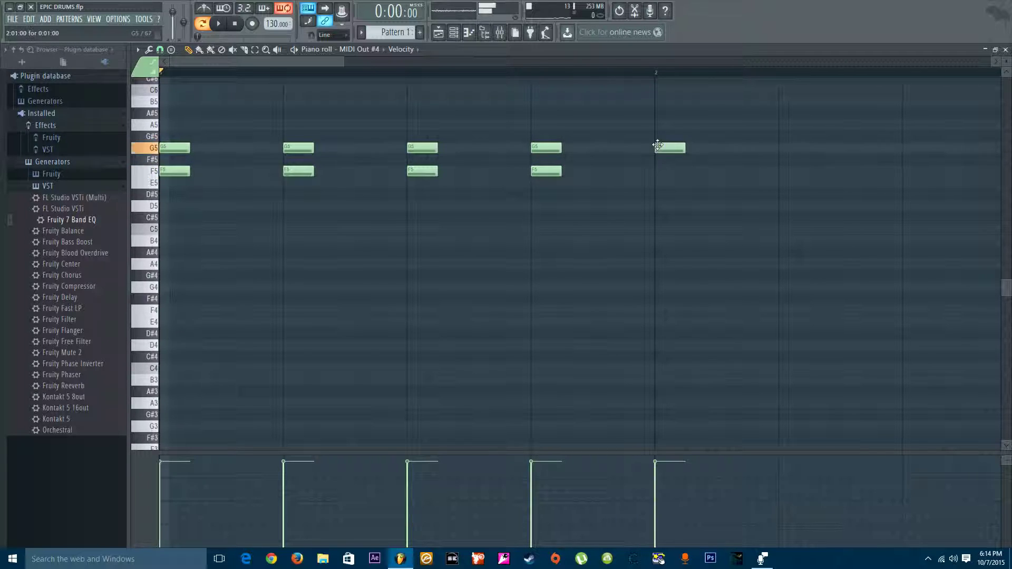
pyautogui.click(663, 171)
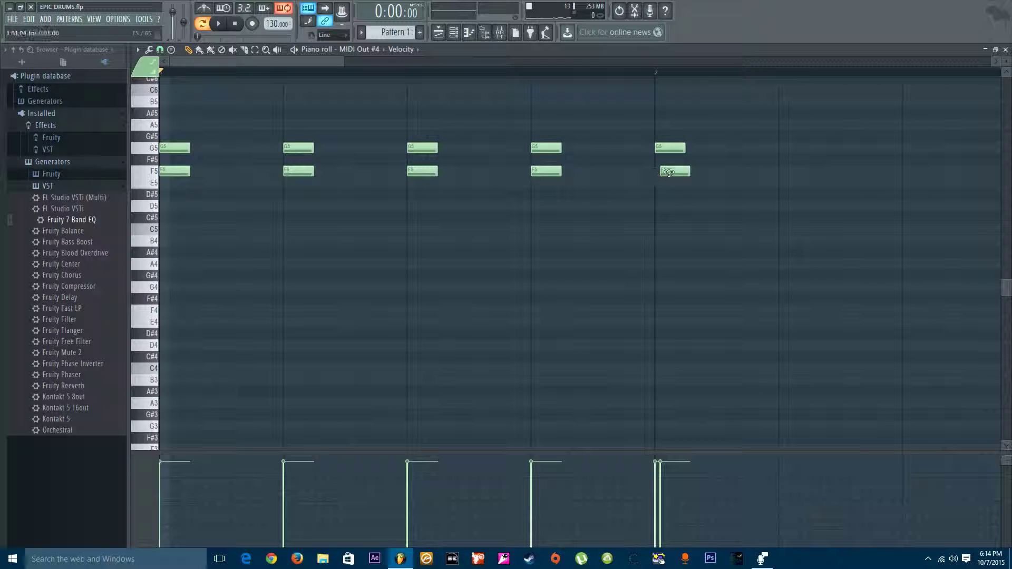
pyautogui.moveTo(668, 173); pyautogui.dragTo(663, 173)
pyautogui.click(225, 24)
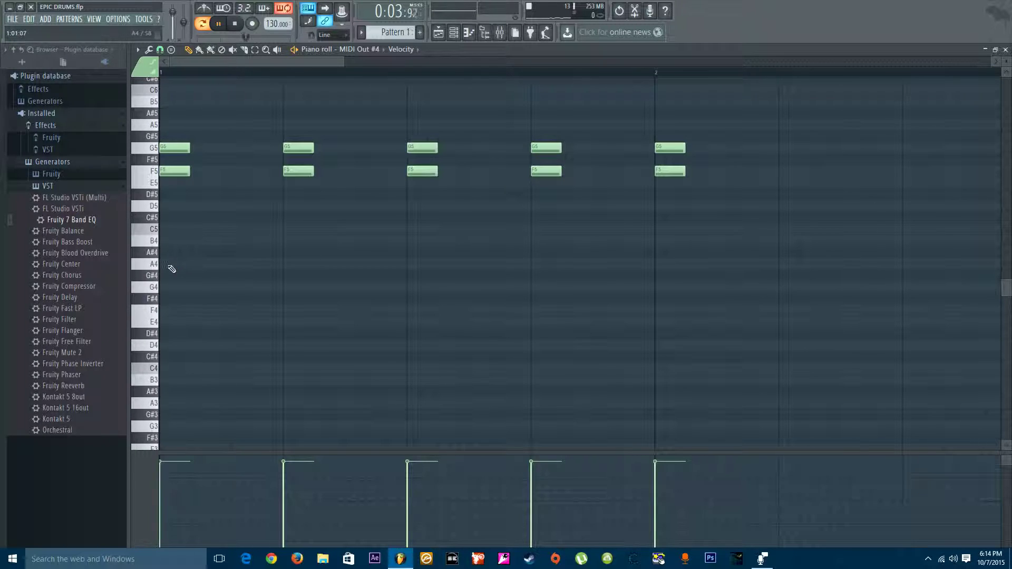
# Draw one-step A4 notes on beat 1, half a beat after it, and on beat 3 of bar 1, playing the pattern along the way.
pyautogui.click(163, 264)
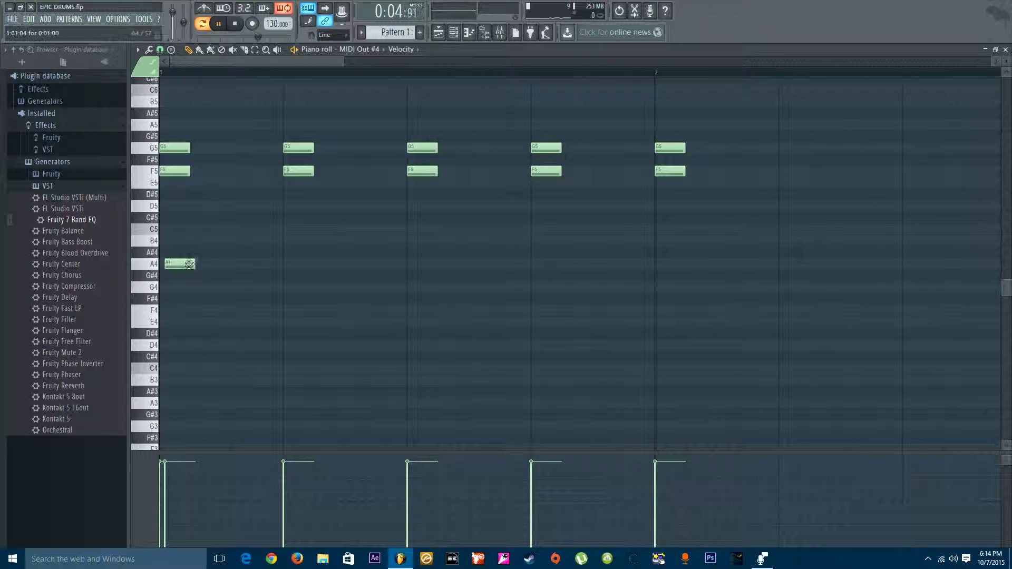
pyautogui.doubleClick(233, 266)
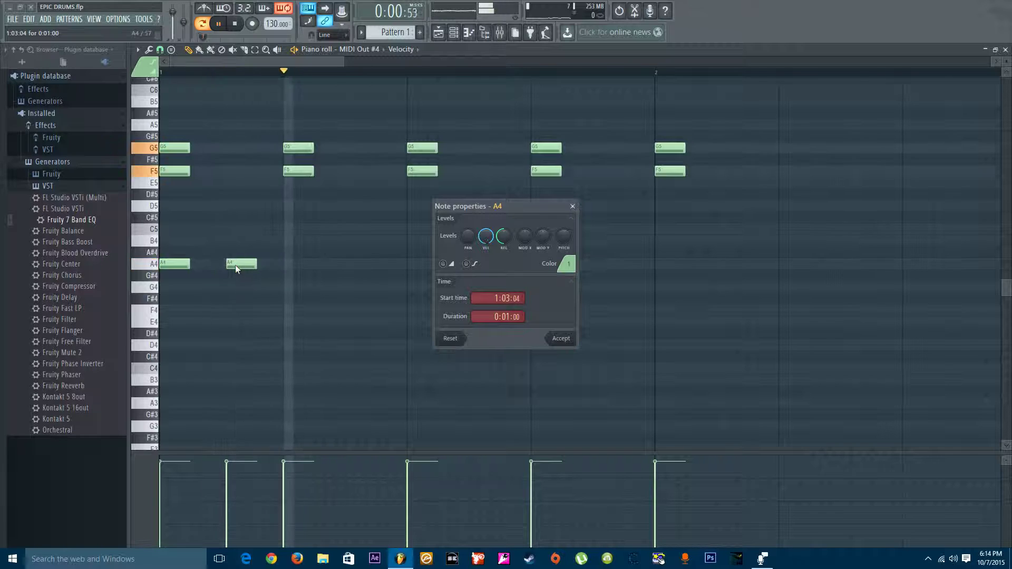
pyautogui.click(558, 337)
pyautogui.moveTo(242, 264); pyautogui.dragTo(237, 264)
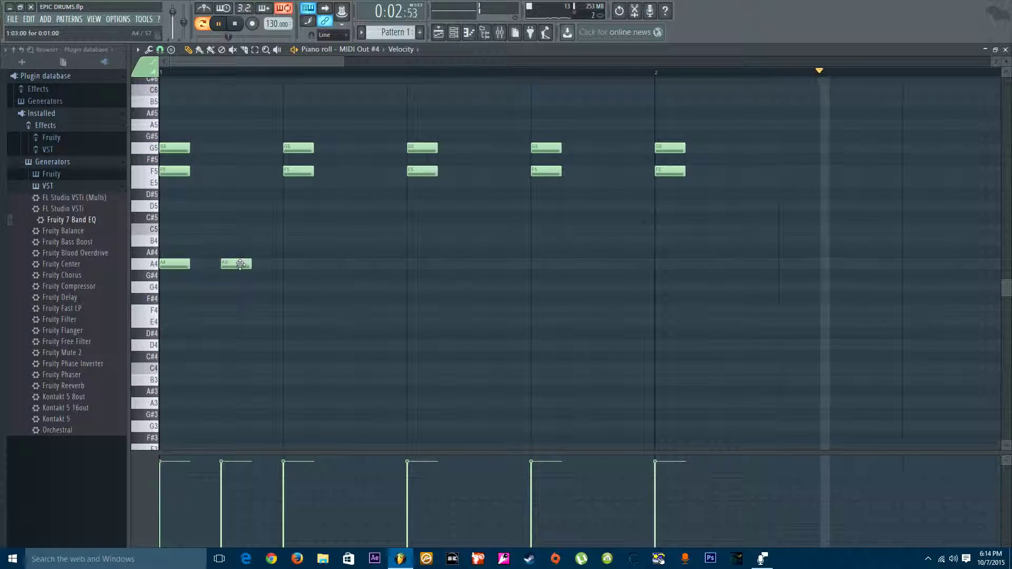
pyautogui.click(233, 24)
pyautogui.click(221, 24)
pyautogui.click(411, 265)
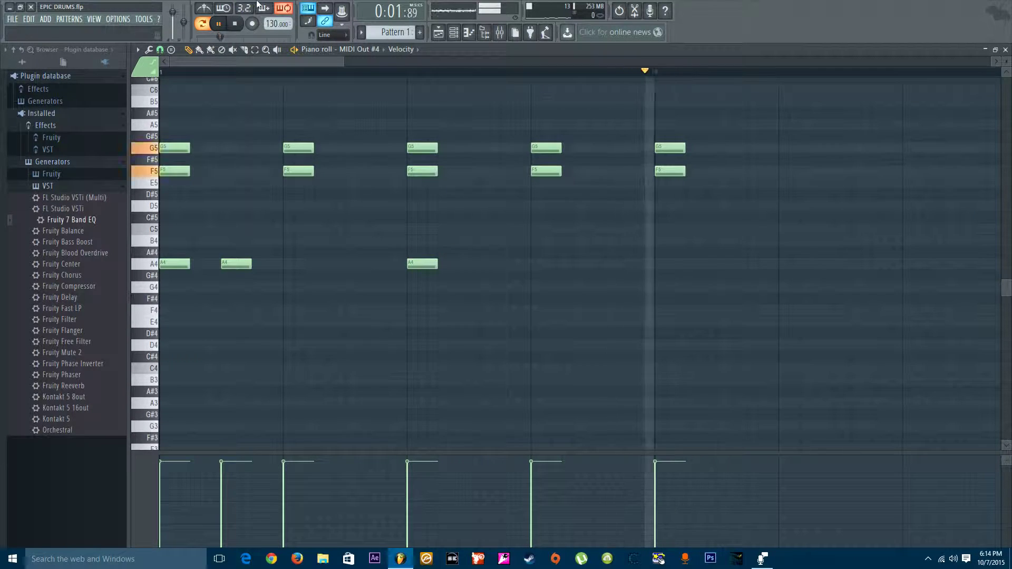
# Replay the pattern and add a one-step G4 note on beat 2 of bar 1.
pyautogui.click(235, 25)
pyautogui.press('space')
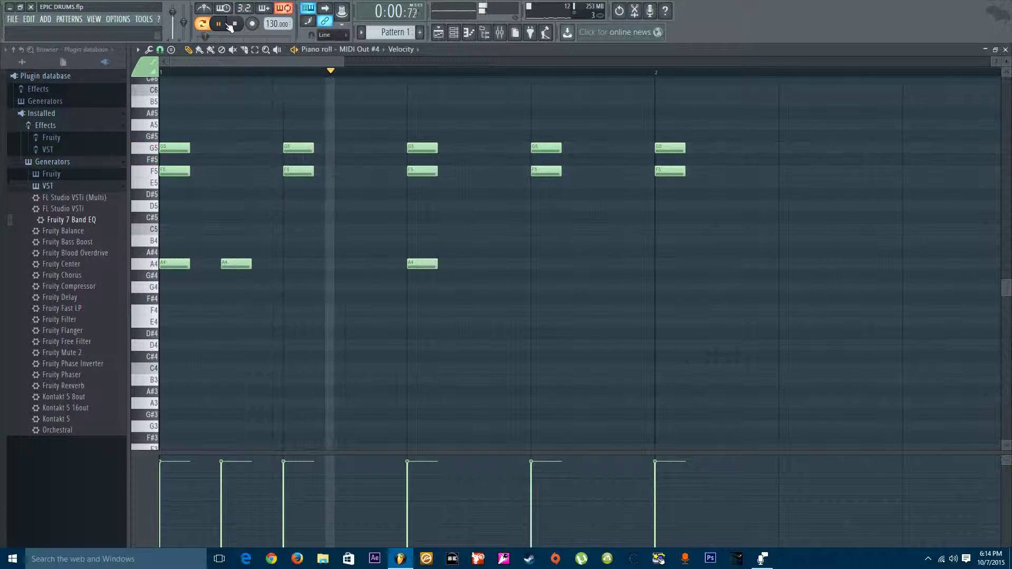
pyautogui.click(237, 25)
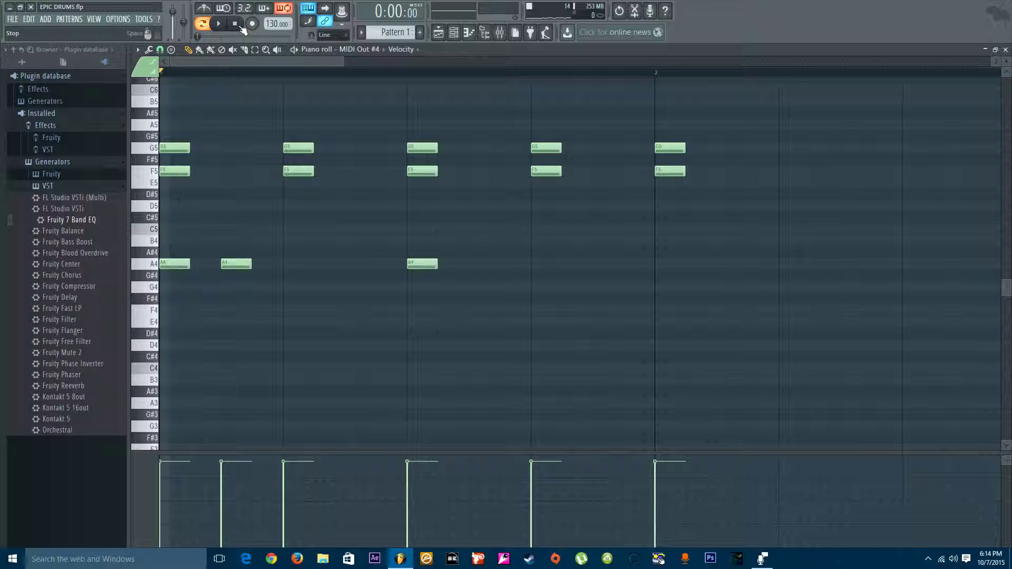
pyautogui.press('space')
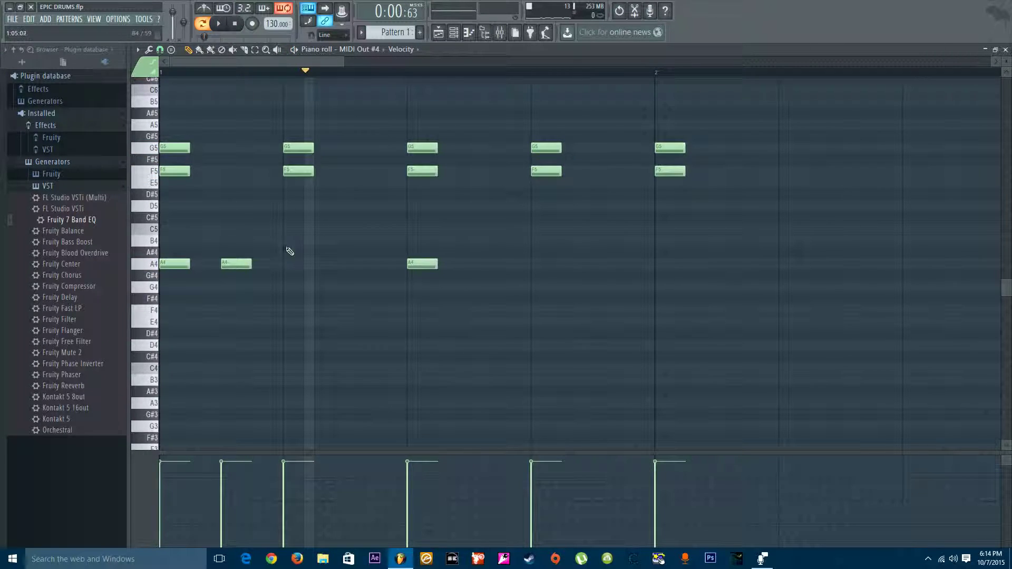
pyautogui.click(290, 287)
pyautogui.click(220, 26)
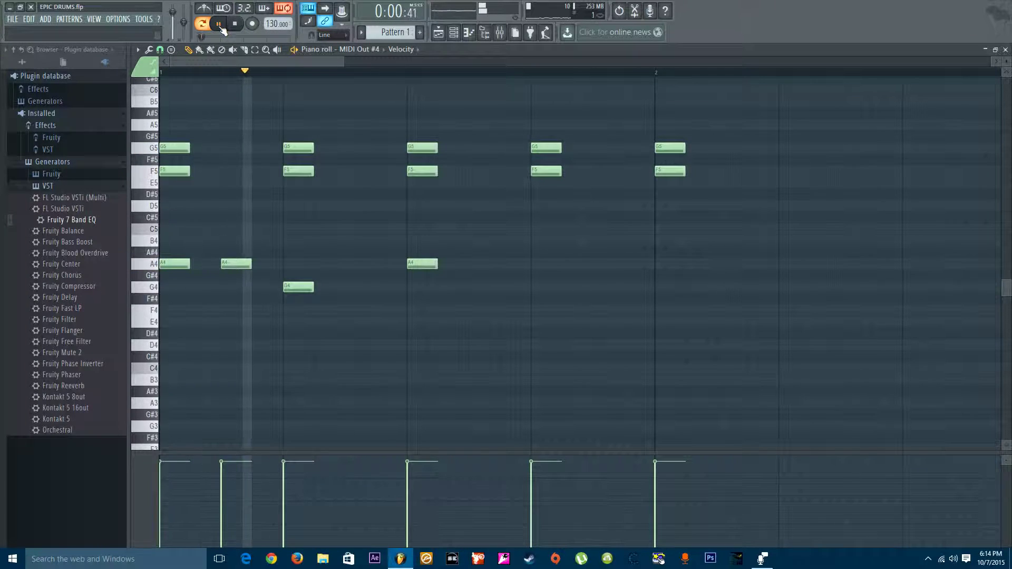
# Add an A4 note half a beat before beat 3 of bar 1 and play the pattern to check it.
pyautogui.click(342, 264)
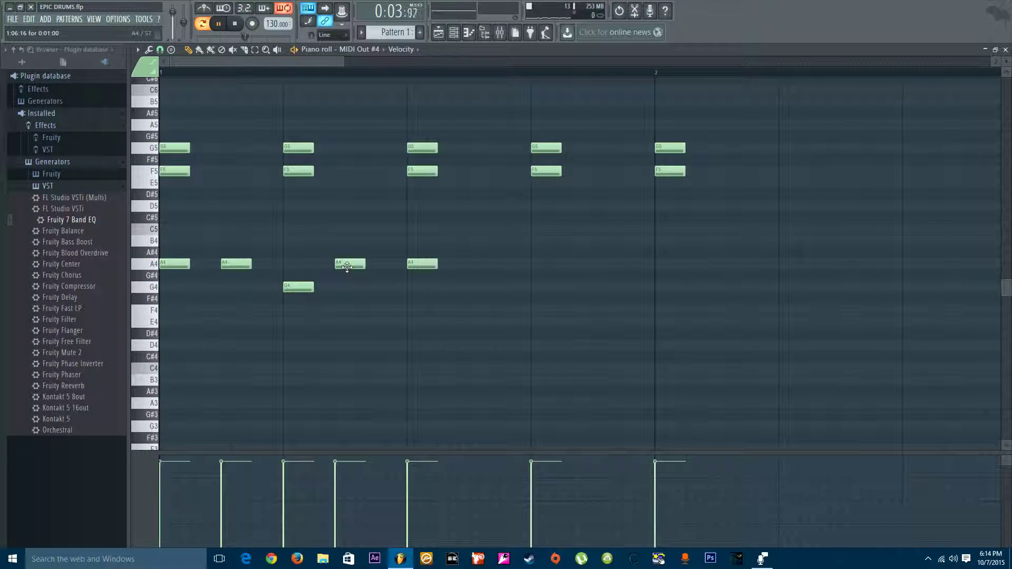
pyautogui.moveTo(347, 267); pyautogui.dragTo(358, 267)
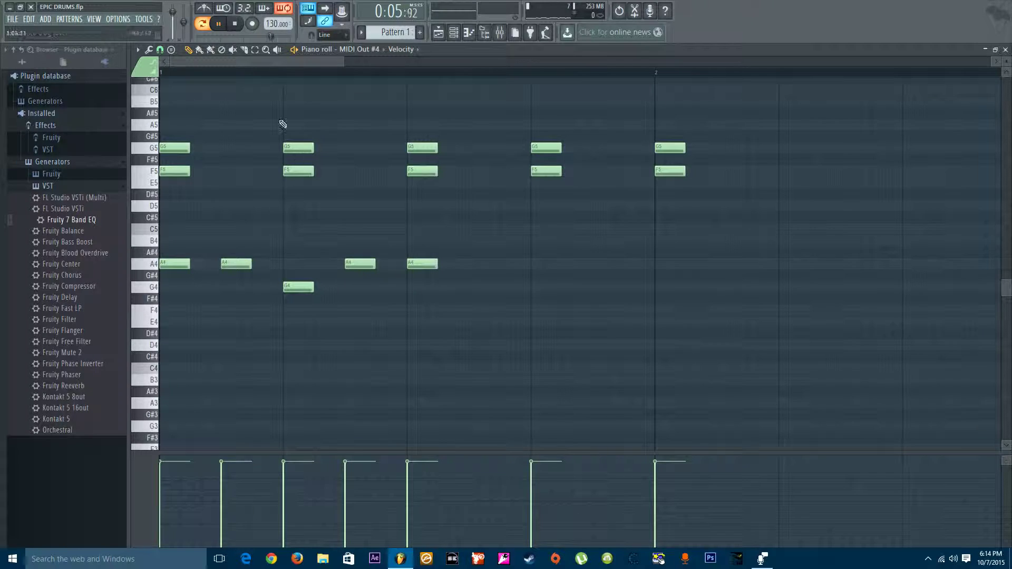
pyautogui.click(232, 31)
pyautogui.click(225, 27)
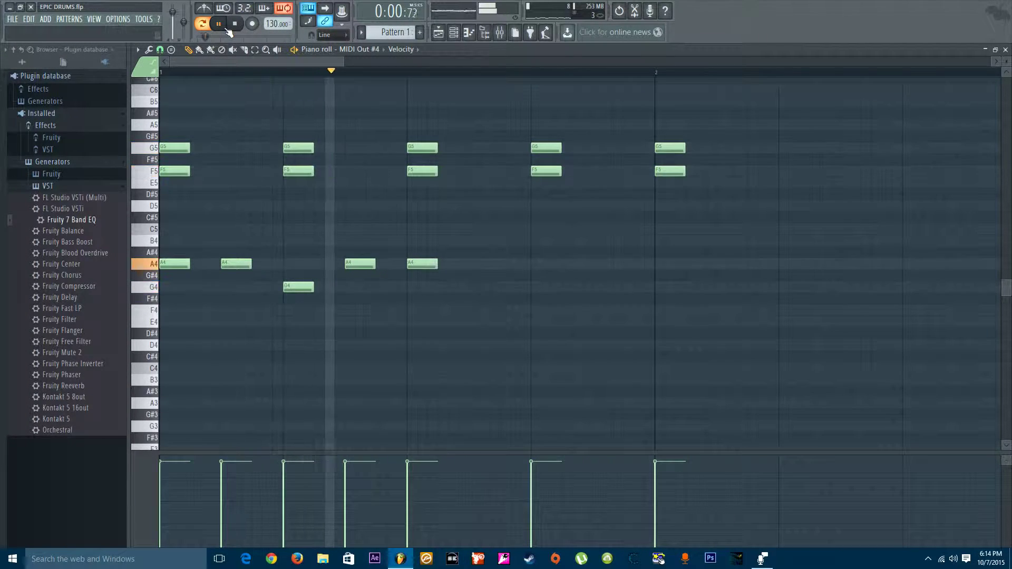
pyautogui.click(225, 28)
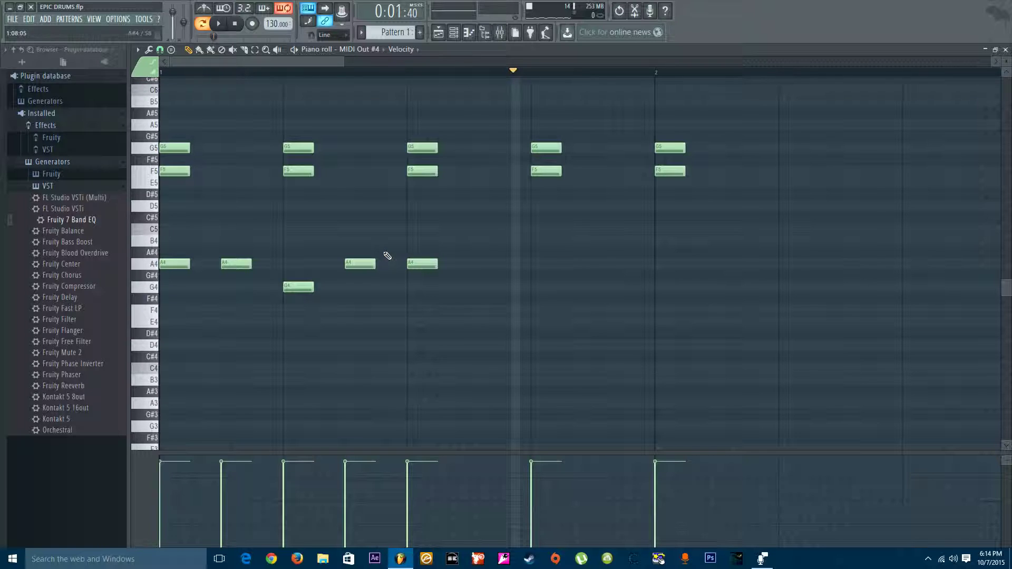
# Add a B4 note on beat 3 and a C3 note on beat 2 of bar 1, and listen to the pattern.
pyautogui.click(416, 244)
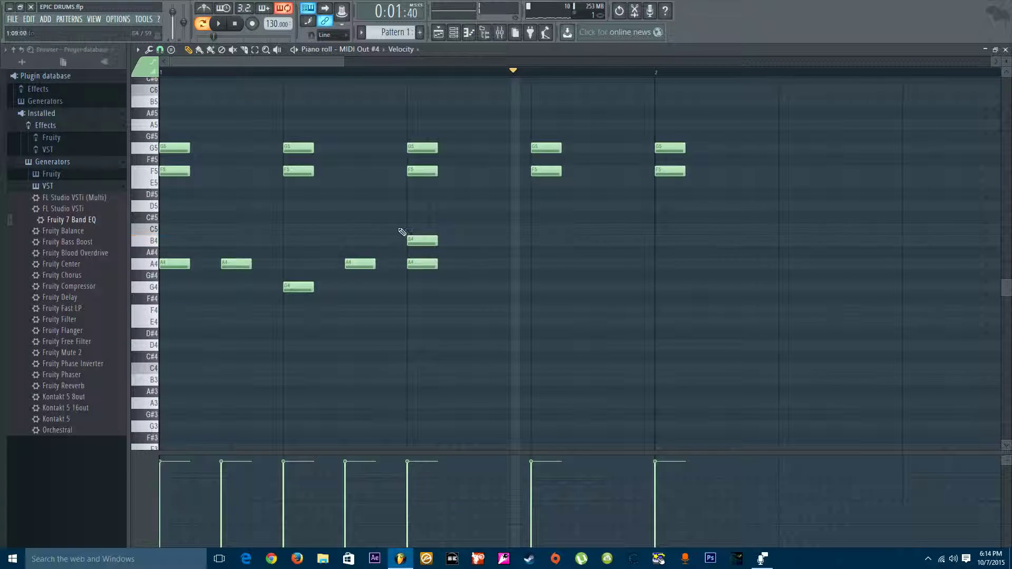
pyautogui.scroll(-2, 306, 308)
pyautogui.scroll(-3, 306, 308)
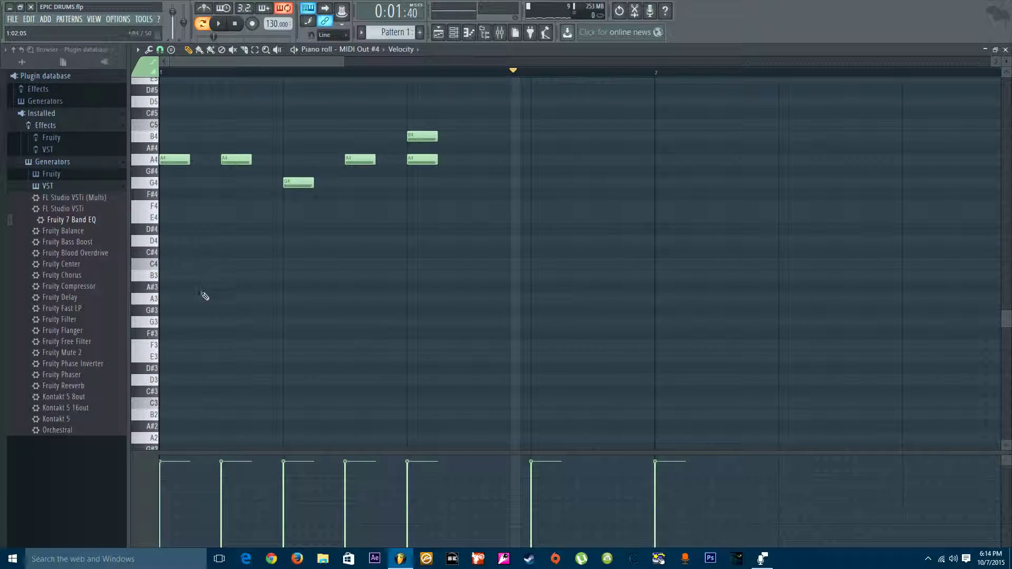
pyautogui.click(285, 402)
pyautogui.click(235, 25)
pyautogui.click(225, 27)
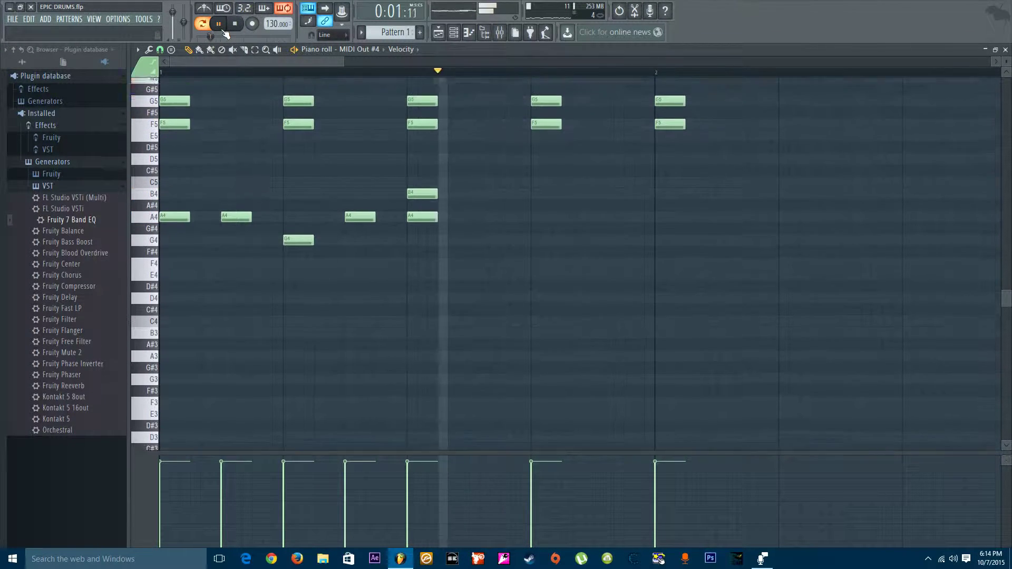
pyautogui.click(240, 28)
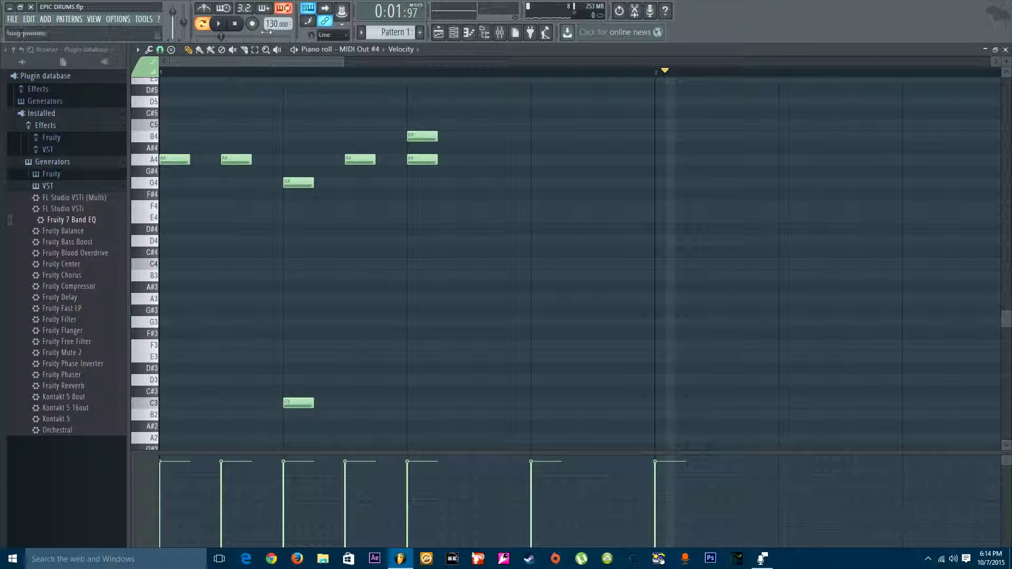
# Delete the G5, F5, A4, G4 and B4 notes from the MIDI Out #4 piano roll.
pyautogui.scroll(4, 455, 210)
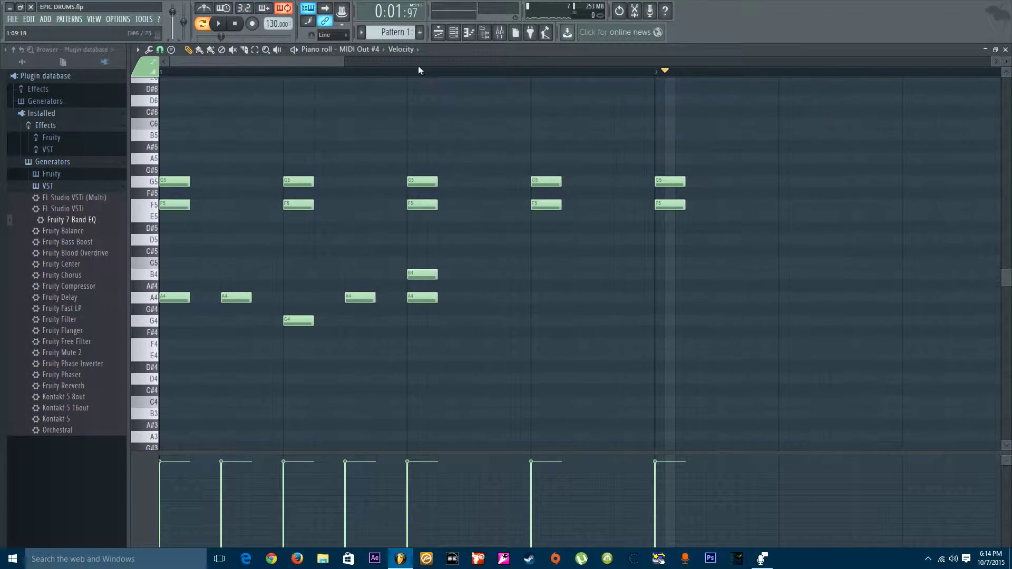
pyautogui.scroll(-5, 413, 68)
pyautogui.scroll(-1, 401, 73)
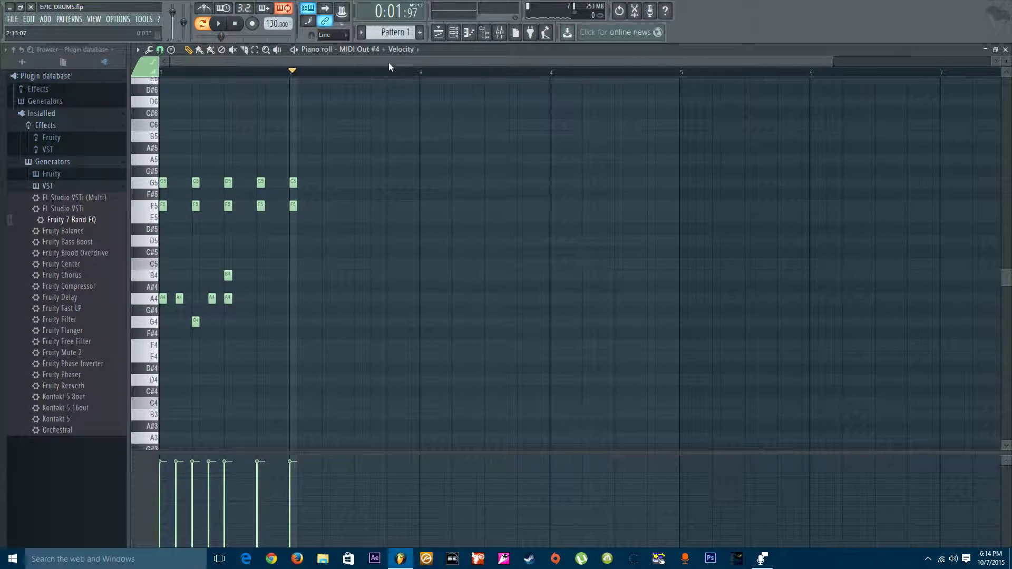
pyautogui.rightClick(293, 205)
pyautogui.rightClick(261, 182)
pyautogui.rightClick(261, 205)
pyautogui.rightClick(228, 206)
pyautogui.rightClick(227, 183)
pyautogui.rightClick(195, 205)
pyautogui.rightClick(196, 182)
pyautogui.rightClick(162, 183)
pyautogui.rightClick(163, 206)
pyautogui.rightClick(162, 298)
pyautogui.rightClick(180, 299)
pyautogui.rightClick(195, 321)
pyautogui.rightClick(212, 299)
pyautogui.rightClick(228, 299)
pyautogui.rightClick(228, 275)
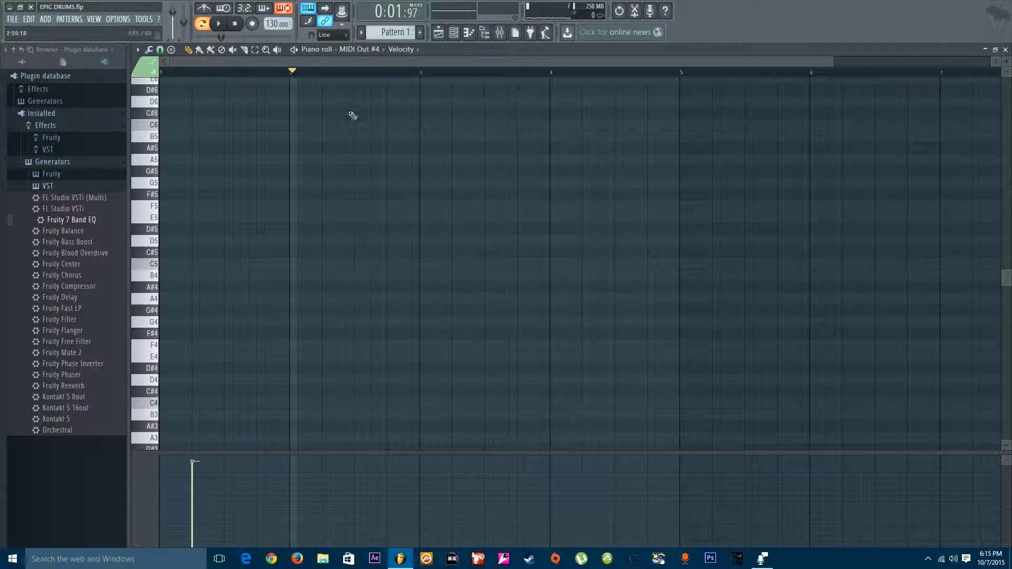
# Open the recent project BREH CHELLO.flp without saving the changes to EPIC DRUMS.flp.
pyautogui.click(453, 32)
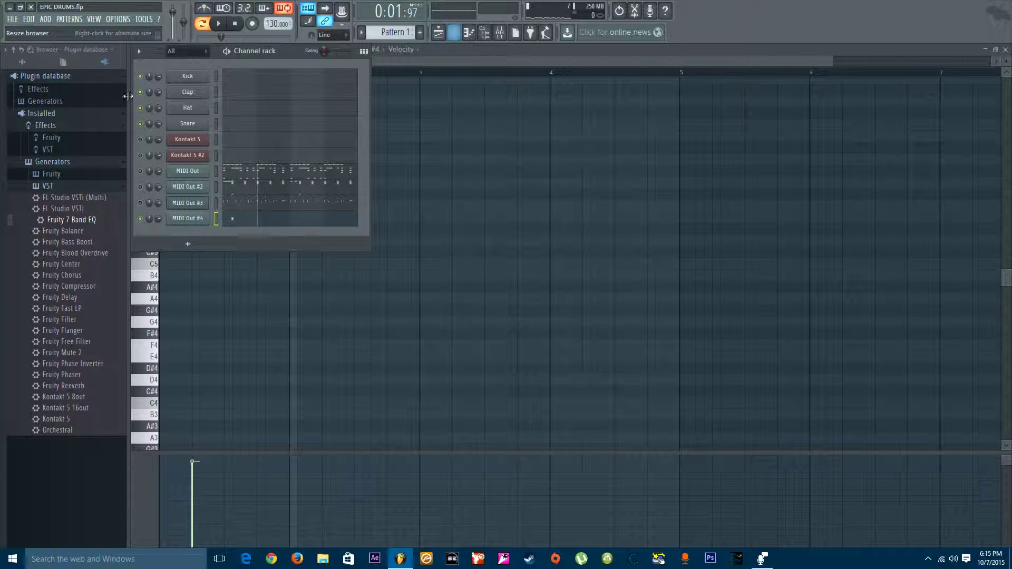
pyautogui.click(13, 20)
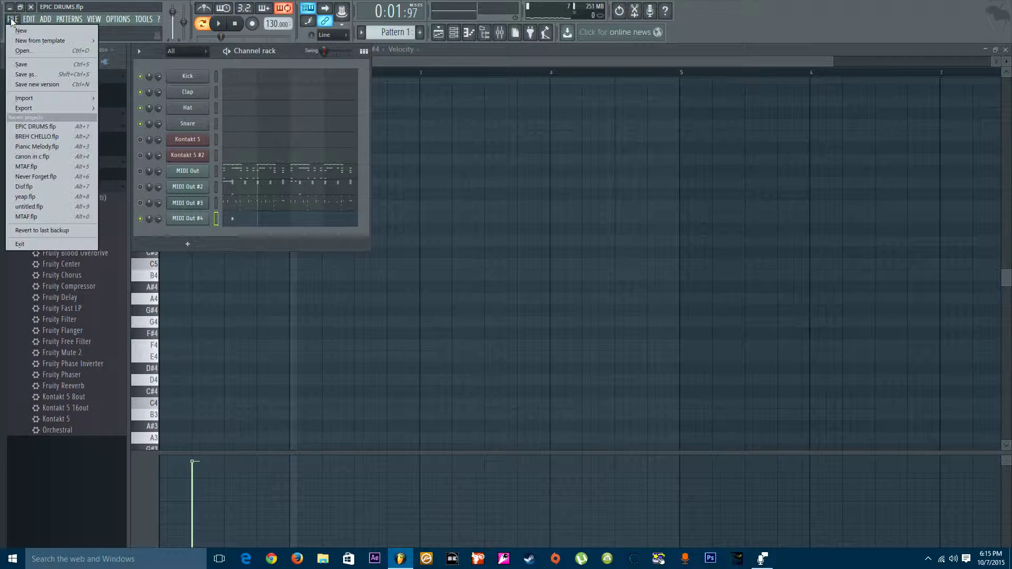
pyautogui.click(56, 136)
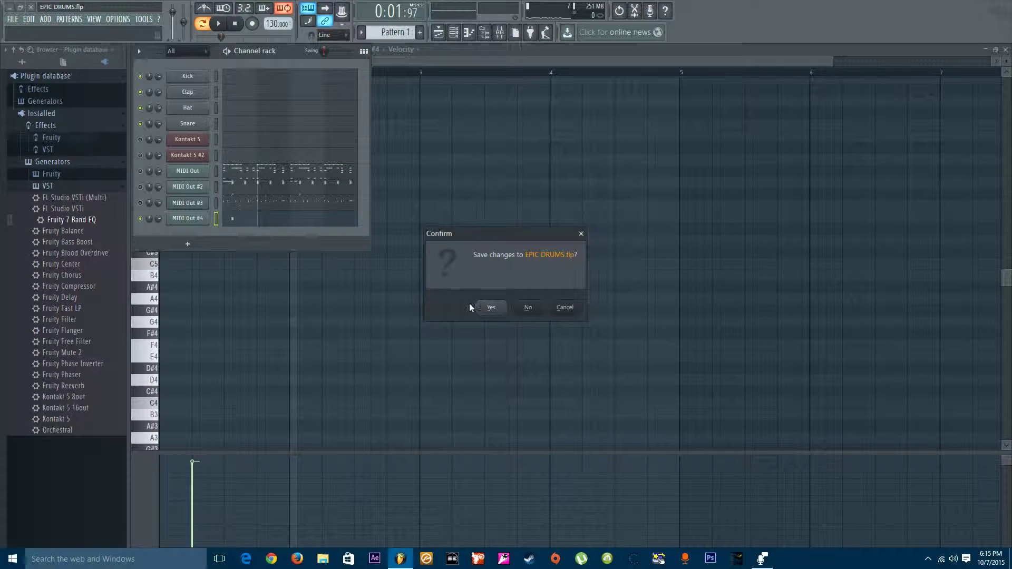
pyautogui.click(529, 309)
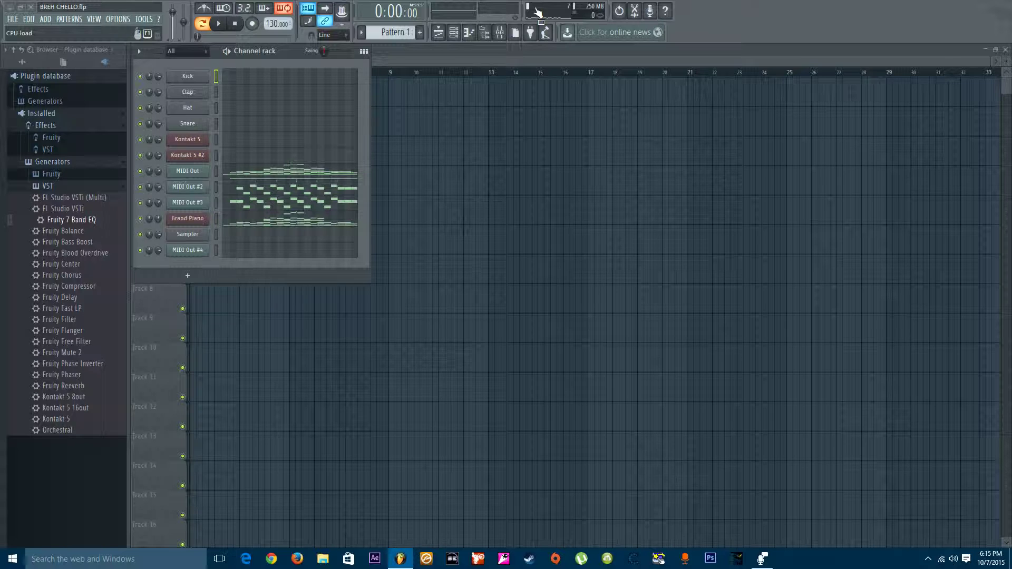
# Look over the Kontakt 5 #2 and Kontakt 5 instances, and open the Grand Piano channel's piano roll.
pyautogui.click(199, 149)
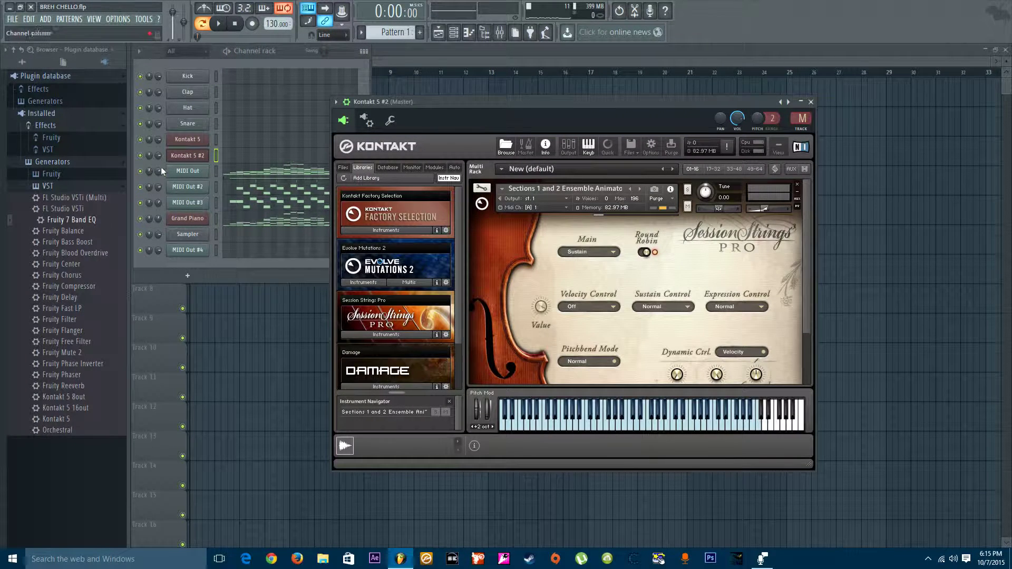
pyautogui.click(188, 140)
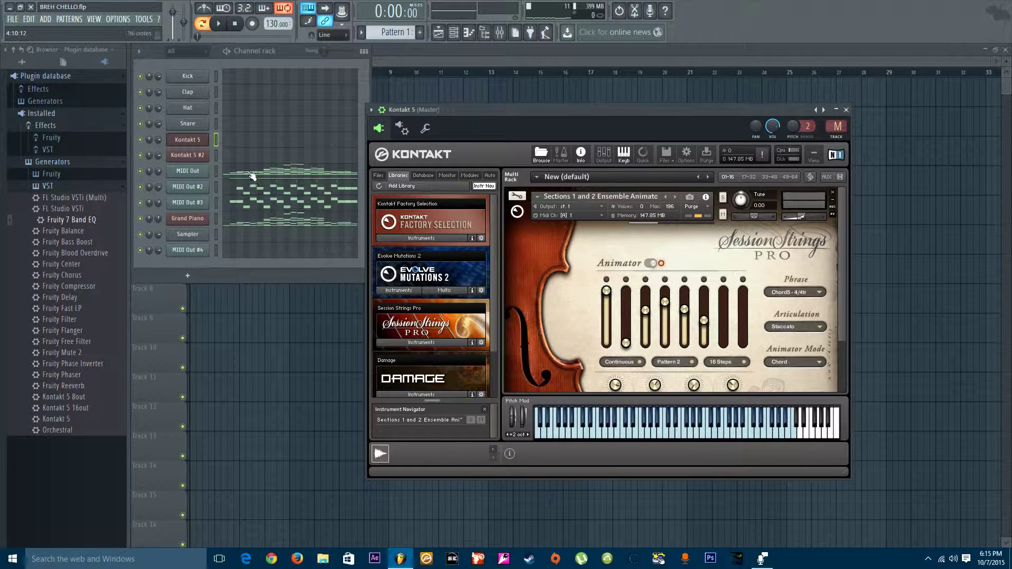
pyautogui.click(192, 220)
pyautogui.rightClick(206, 216)
pyautogui.click(231, 217)
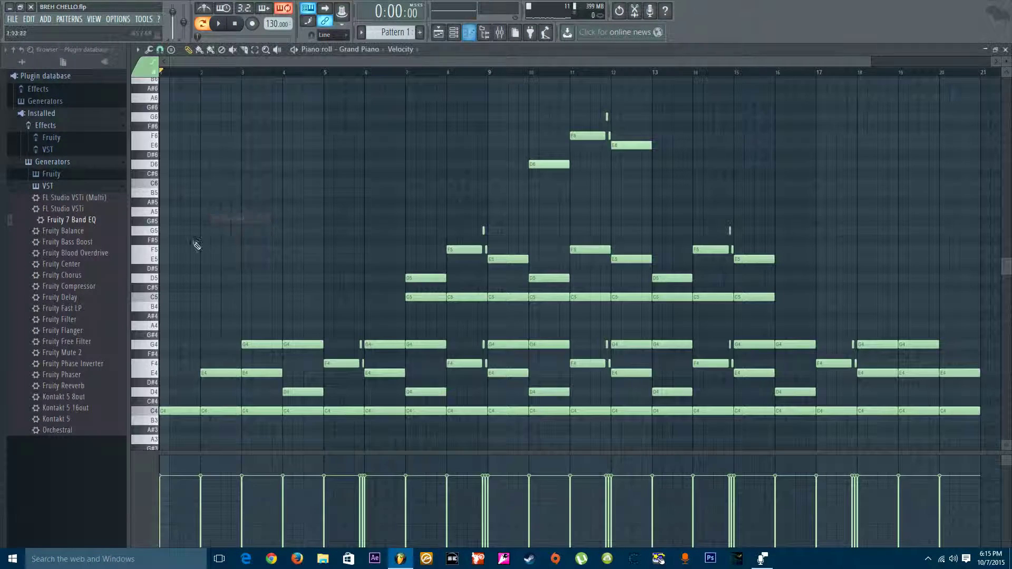
# Audition the Grand Piano's C4 and E4 keys, and play C–E–G, C–F–G and C–D–G note groups with the typing keyboard.
pyautogui.click(156, 412)
pyautogui.click(158, 375)
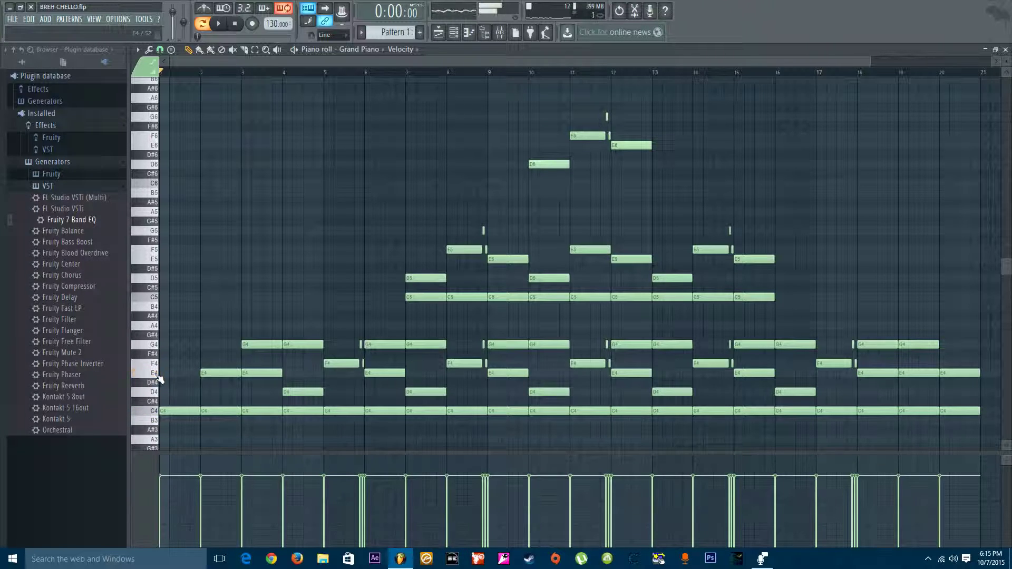
pyautogui.press('q')
pyautogui.press('e')
pyautogui.press('t')
pyautogui.press('q')
pyautogui.press('r')
pyautogui.press('t')
pyautogui.press('q')
pyautogui.press('e')
pyautogui.press('t')
pyautogui.press('q')
pyautogui.press('w')
pyautogui.press('t')
pyautogui.press('q')
pyautogui.press('r')
pyautogui.press('t')
pyautogui.press('q')
pyautogui.press('e')
pyautogui.press('t')
# Bring back the channel rack and audition a key in both the Kontakt 5 #2 and Kontakt 5 string instruments.
pyautogui.click(462, 38)
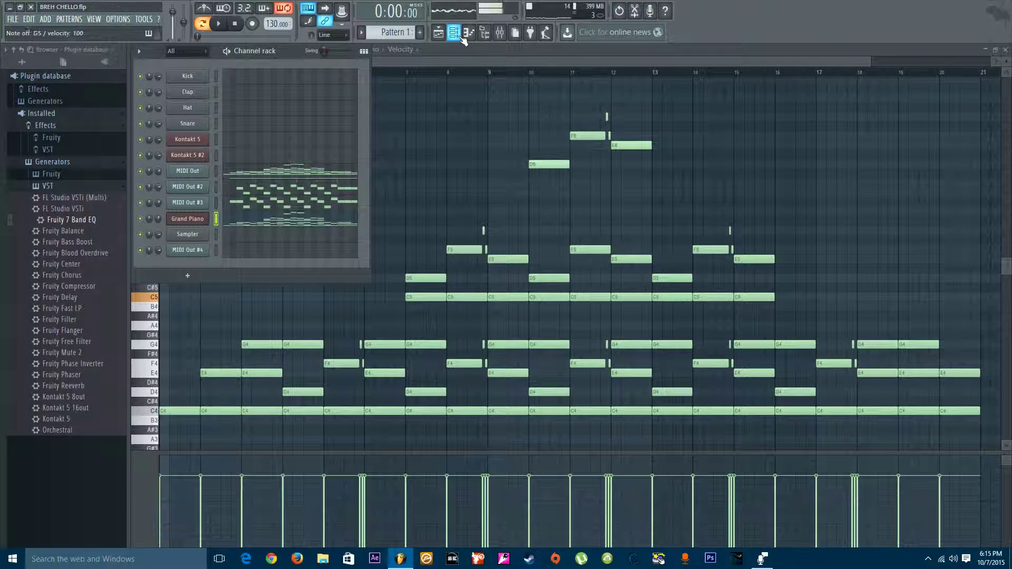
pyautogui.press('m')
pyautogui.press('w')
pyautogui.press('t')
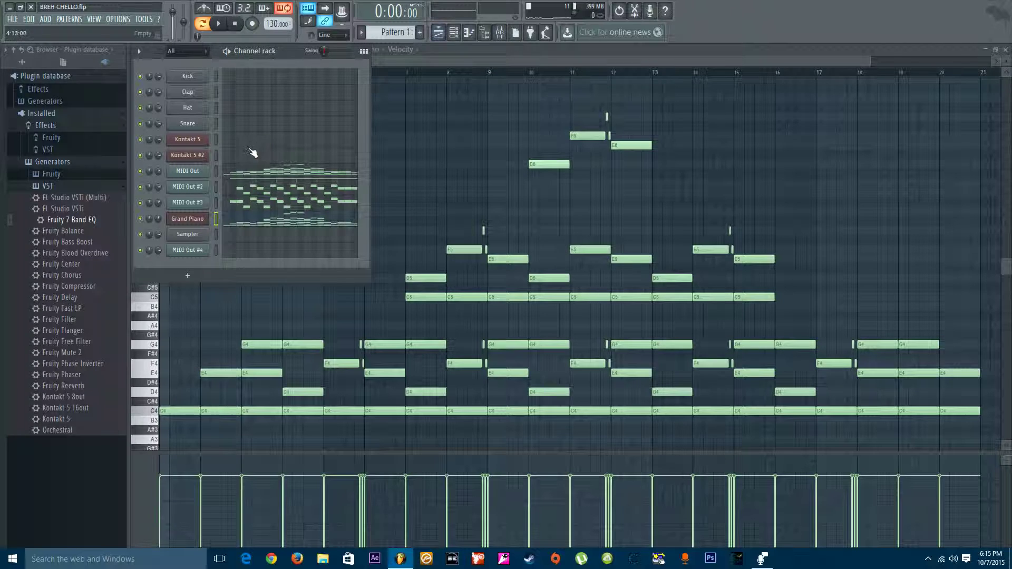
pyautogui.click(208, 157)
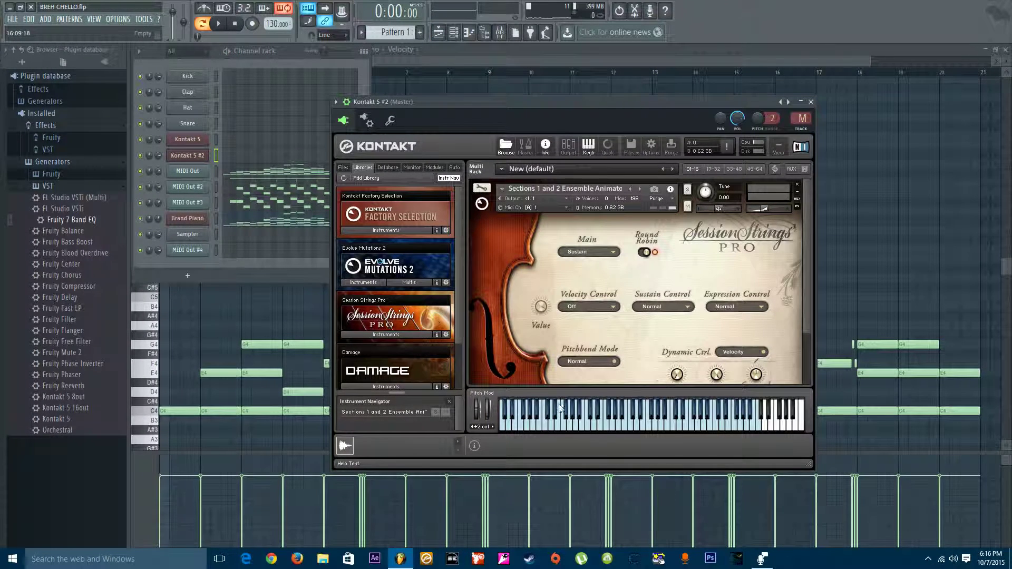
pyautogui.click(605, 430)
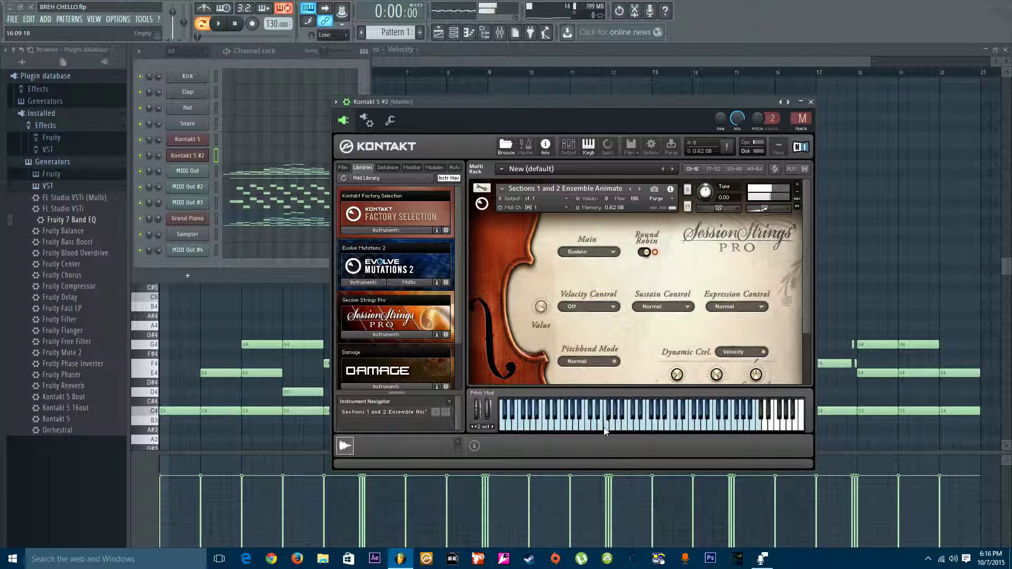
pyautogui.click(188, 139)
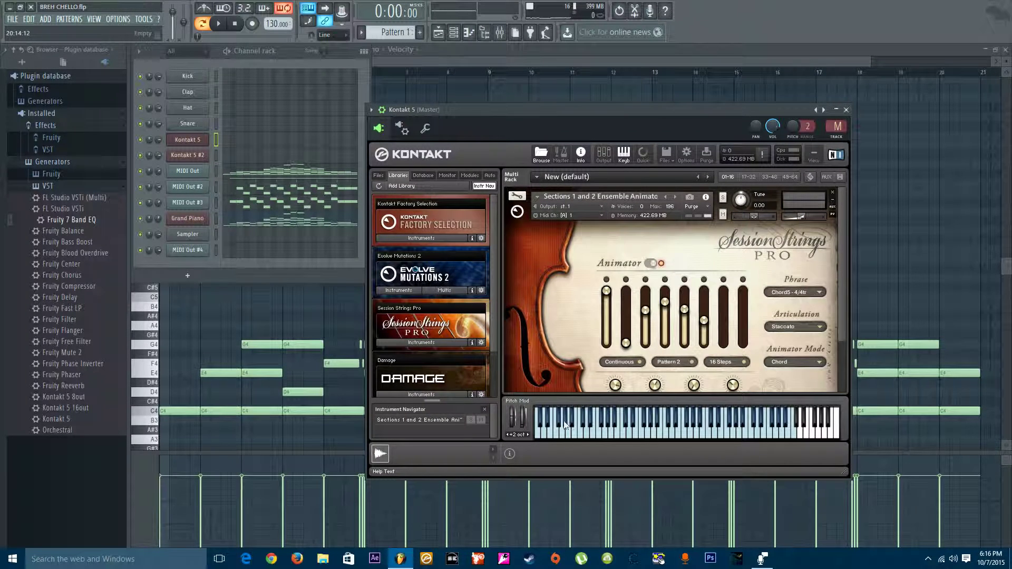
pyautogui.click(651, 436)
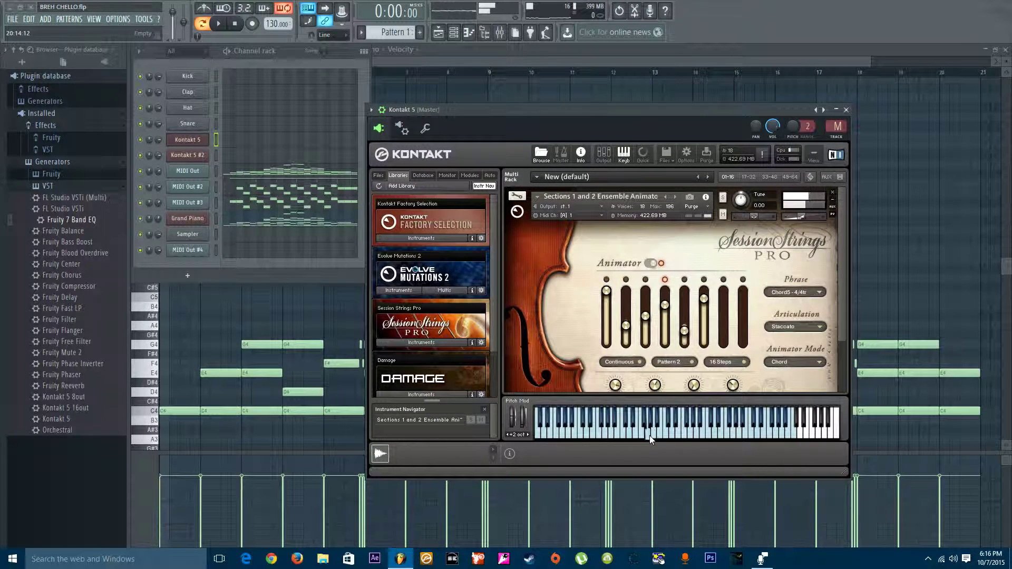
# Play the whole pattern and open the MIDI Out channel's piano roll to follow its notes.
pyautogui.click(224, 28)
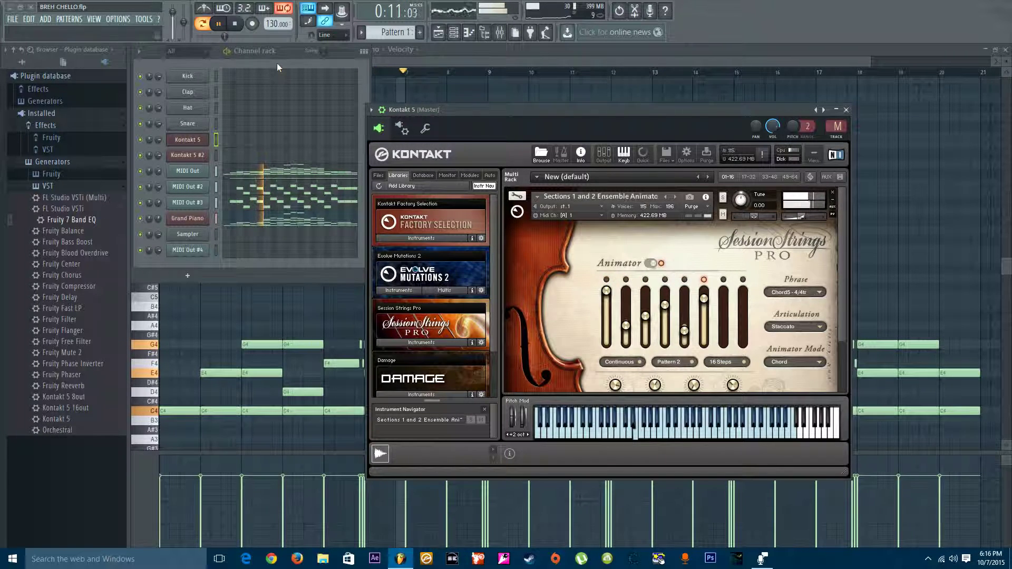
pyautogui.rightClick(200, 176)
pyautogui.click(231, 171)
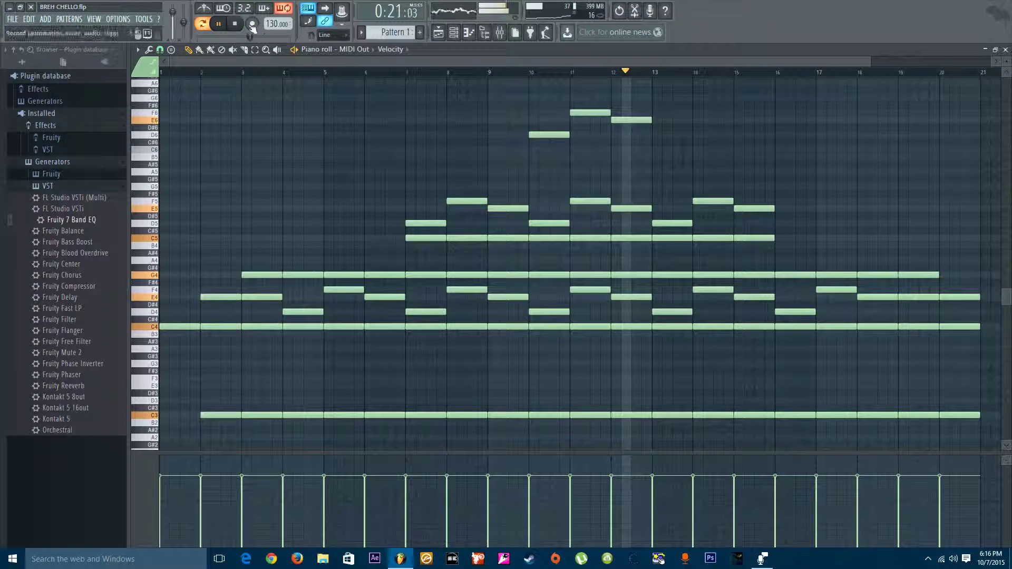
# Pause playback and load Fruity Parametric EQ 2 into the first effect slot of the Insert 1 mixer track.
pyautogui.click(220, 24)
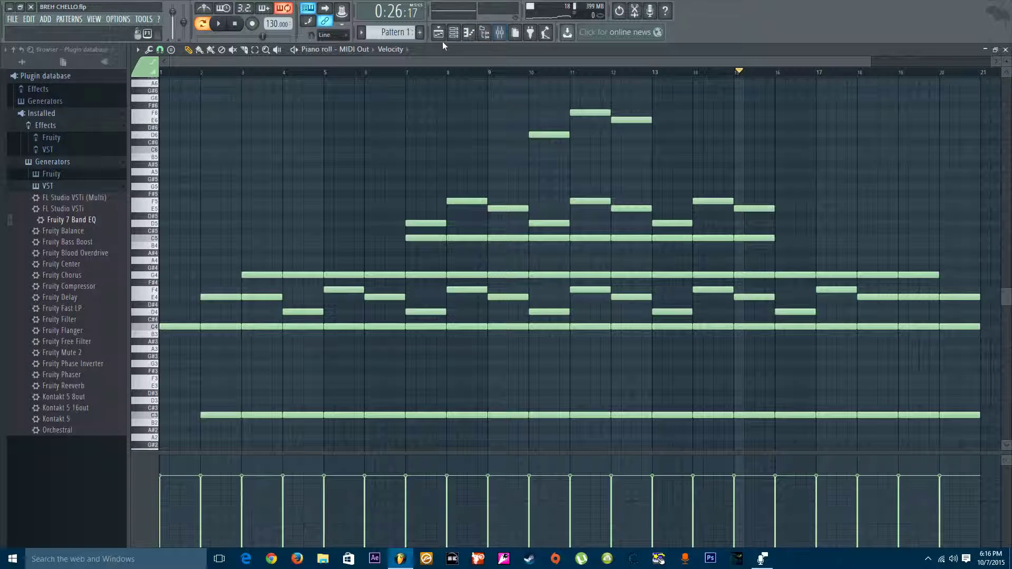
pyautogui.click(501, 33)
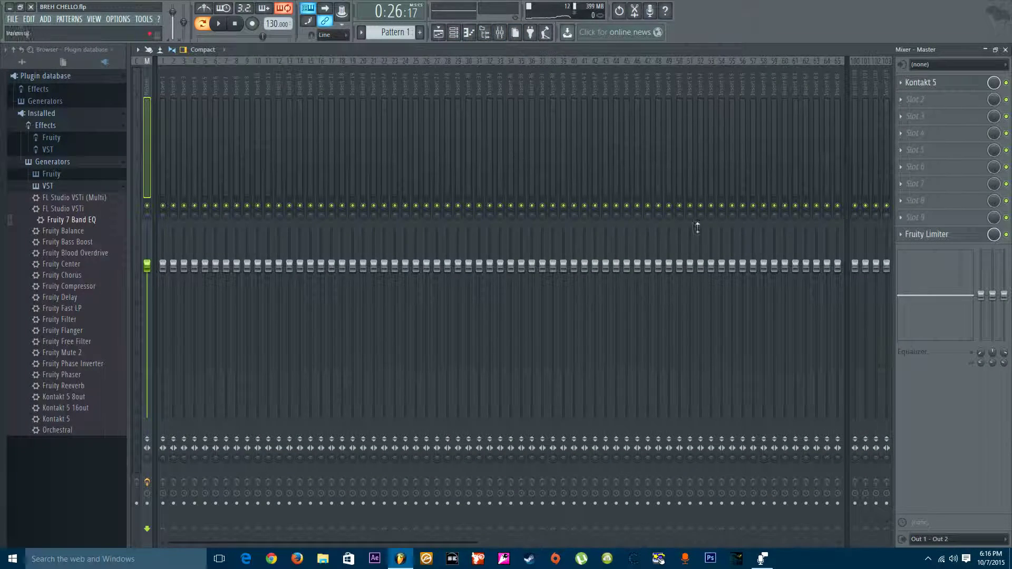
pyautogui.click(165, 111)
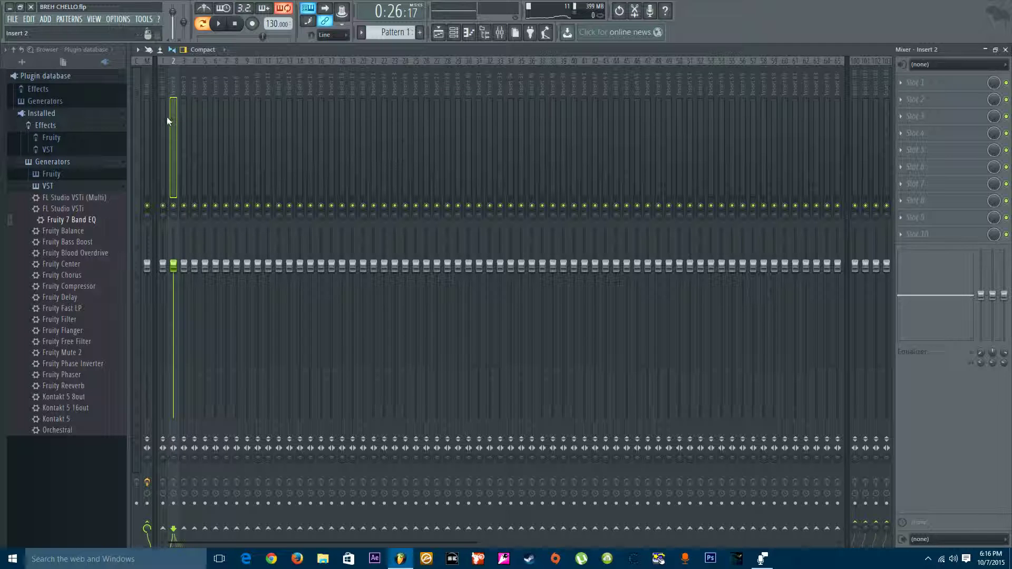
pyautogui.click(902, 83)
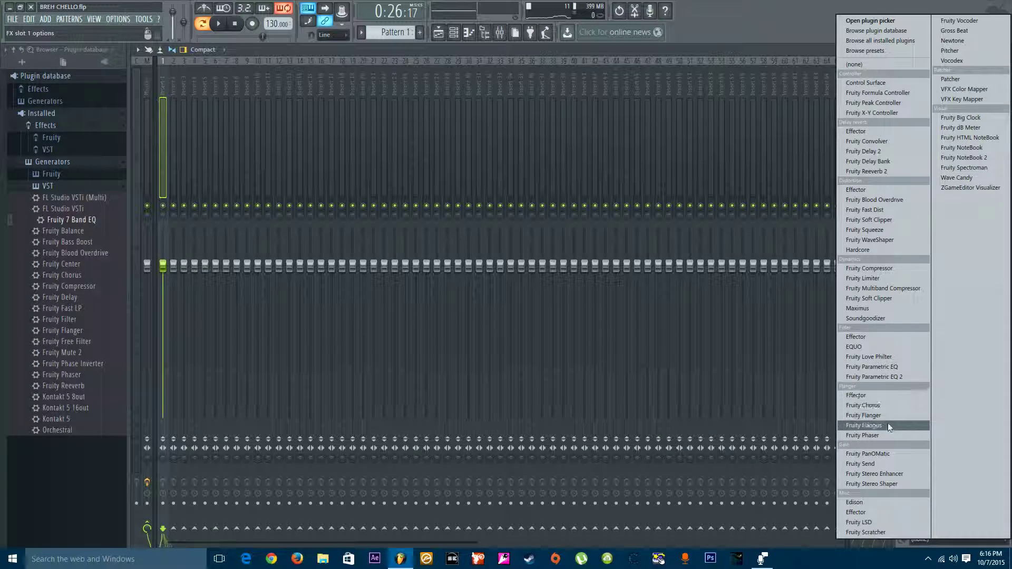
pyautogui.click(883, 378)
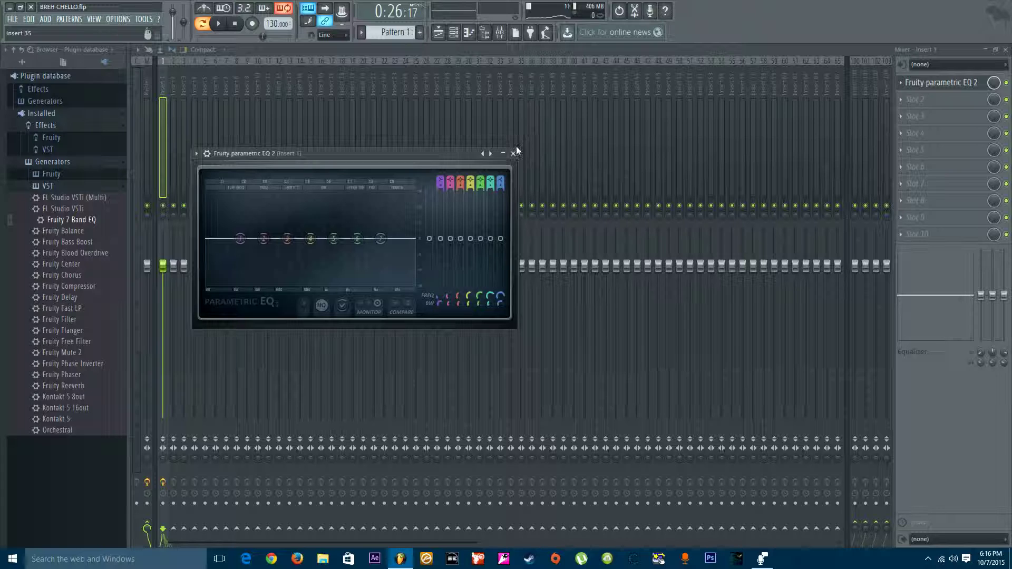
pyautogui.click(514, 155)
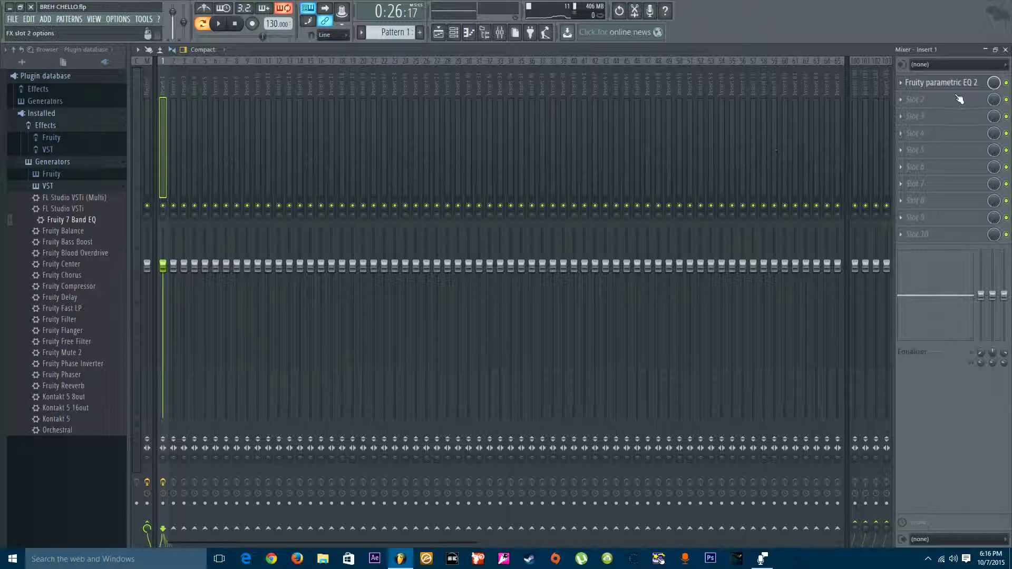
# Look over the effects available for Insert 1's second slot without loading one, and close the mixer.
pyautogui.click(908, 100)
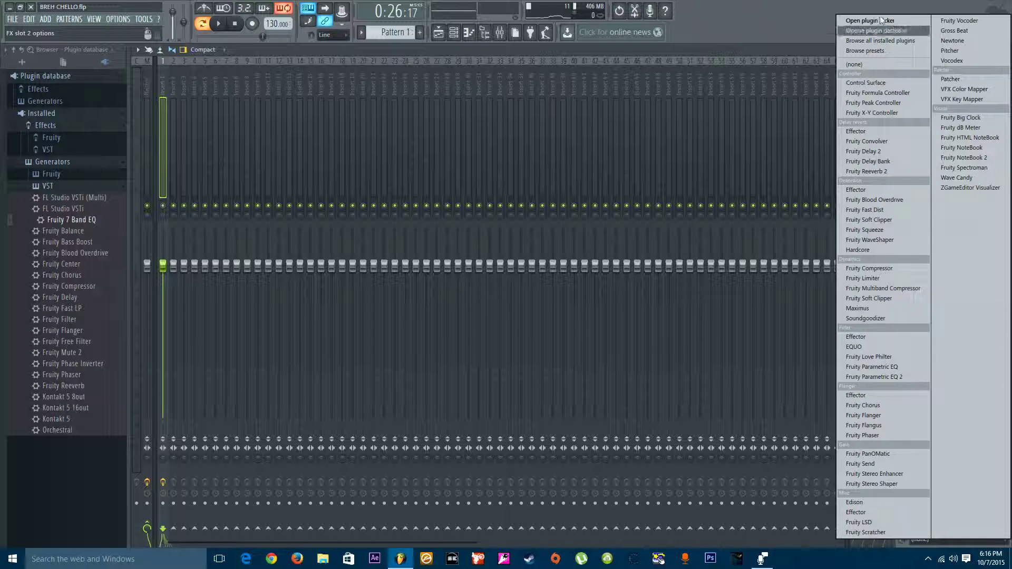
pyautogui.click(800, 2)
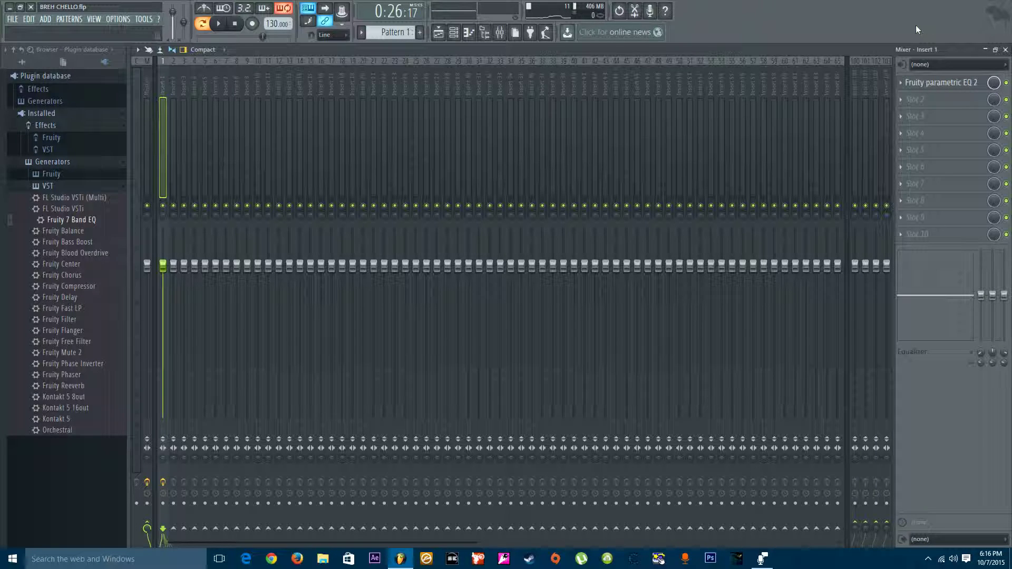
pyautogui.click(1006, 49)
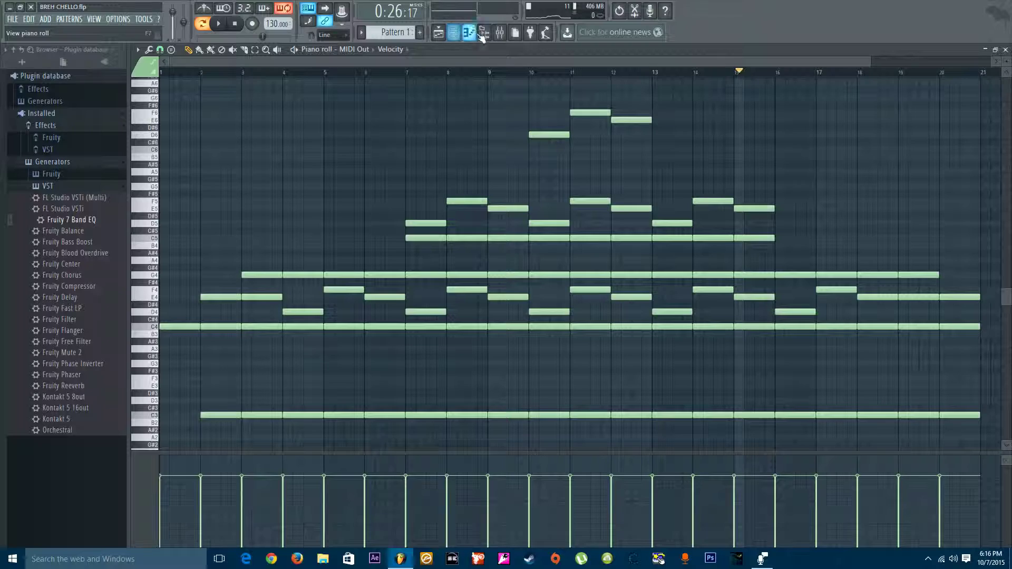
# Reopen the mixer to view Insert 1's Parametric EQ 2 and the plugin picker, and return to the MIDI Out piano roll.
pyautogui.click(500, 33)
pyautogui.click(923, 83)
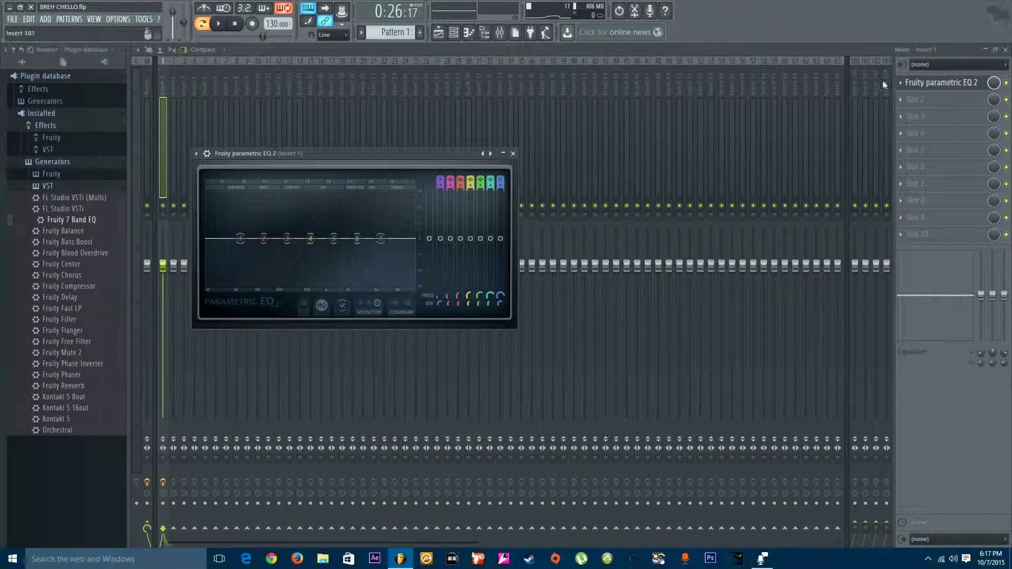
pyautogui.click(944, 80)
pyautogui.click(901, 82)
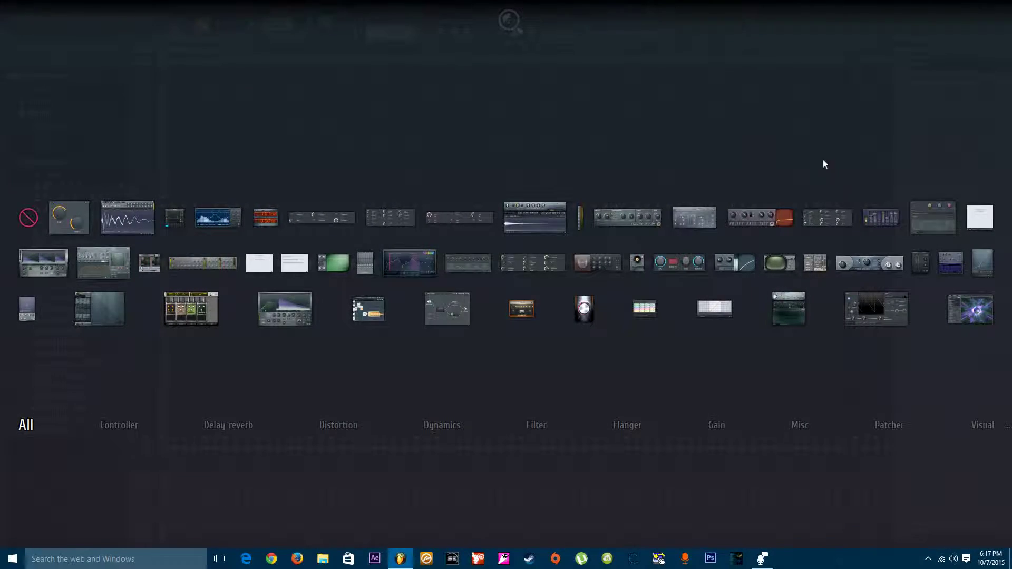
pyautogui.click(919, 98)
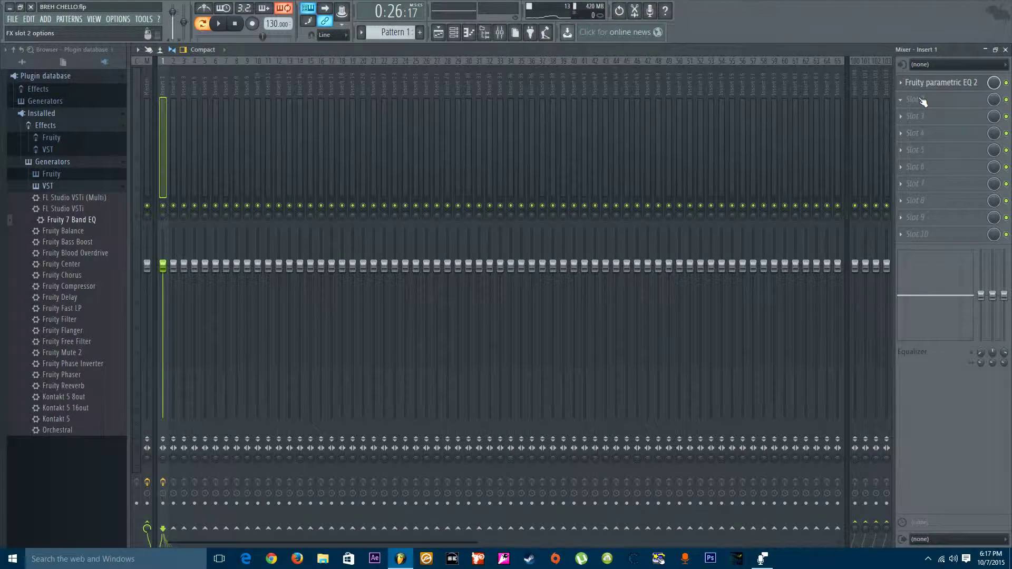
pyautogui.click(469, 32)
pyautogui.press('space')
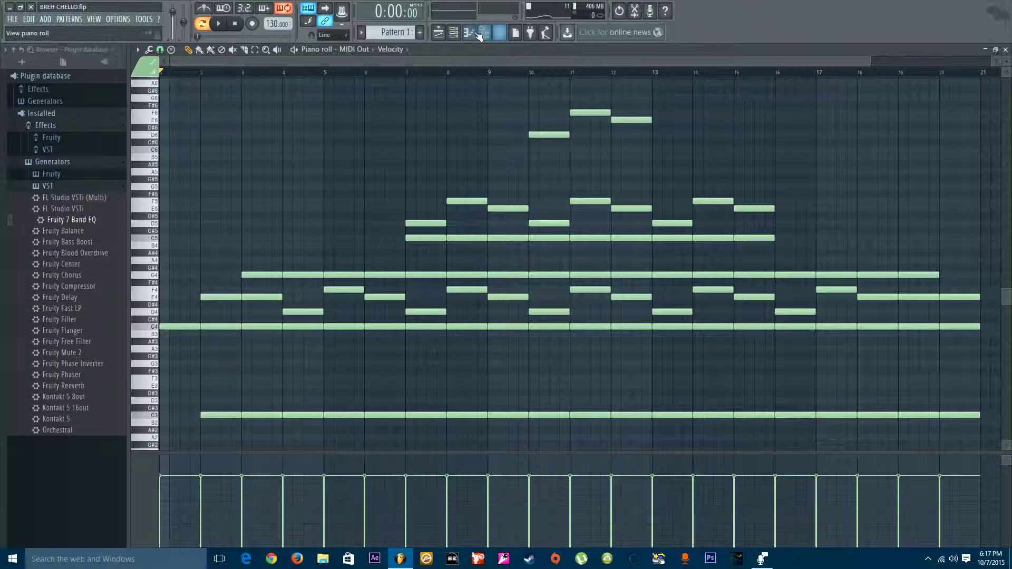
# Show the channel rack, review the MIDI Out #2 and MIDI Out #3 channel settings, and audition a note.
pyautogui.click(453, 33)
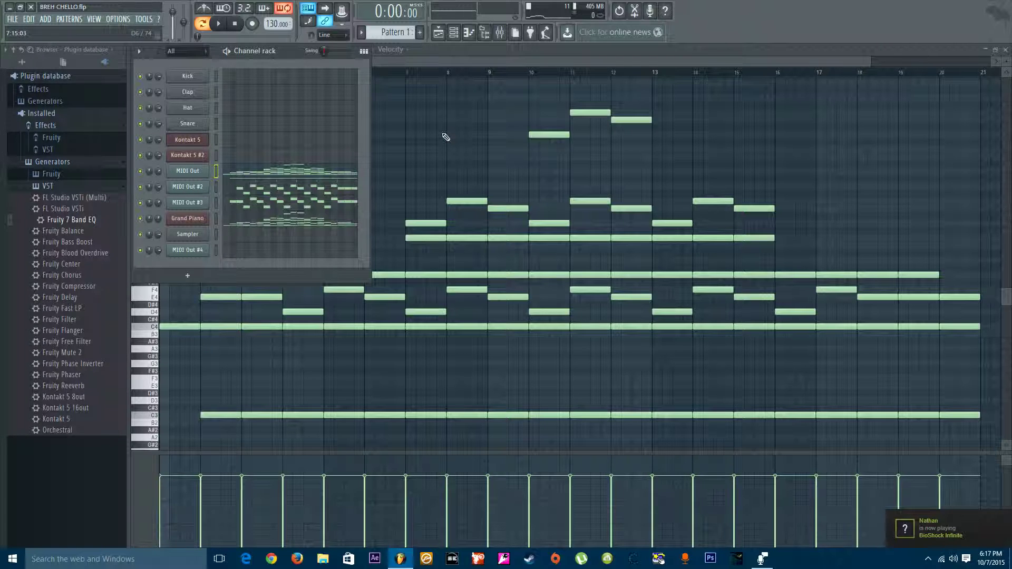
pyautogui.click(189, 187)
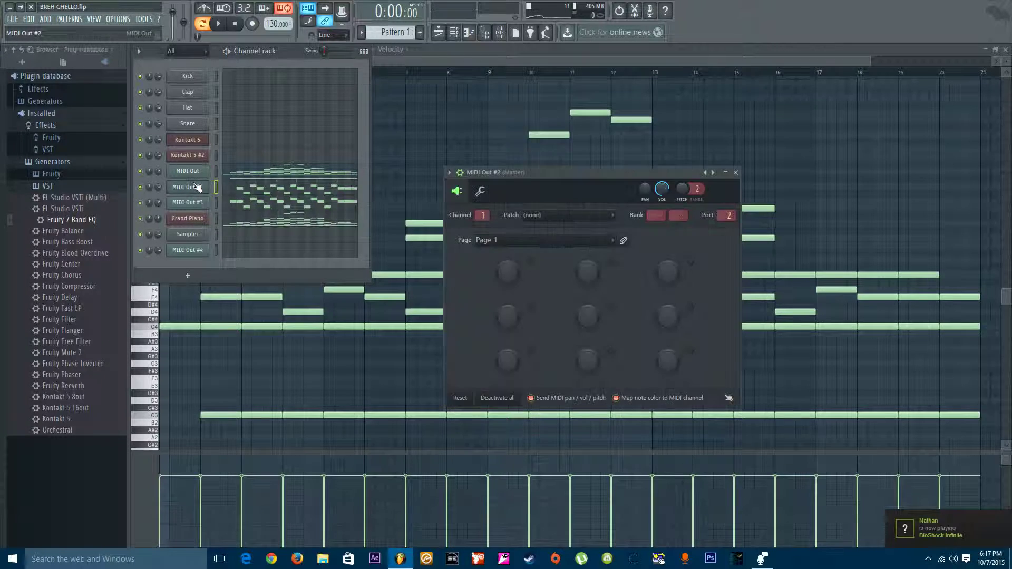
pyautogui.click(183, 203)
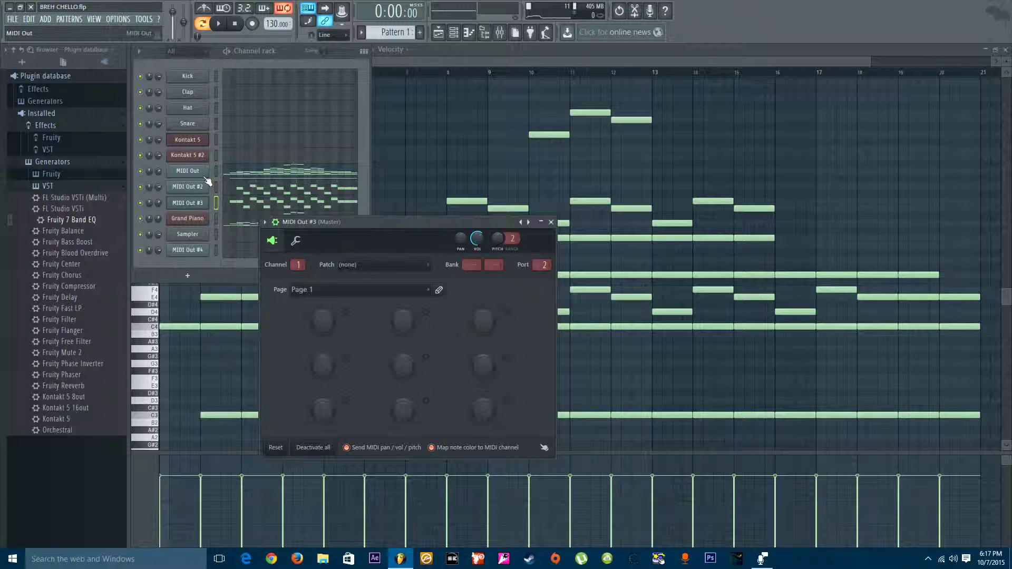
pyautogui.press('z')
pyautogui.click(201, 188)
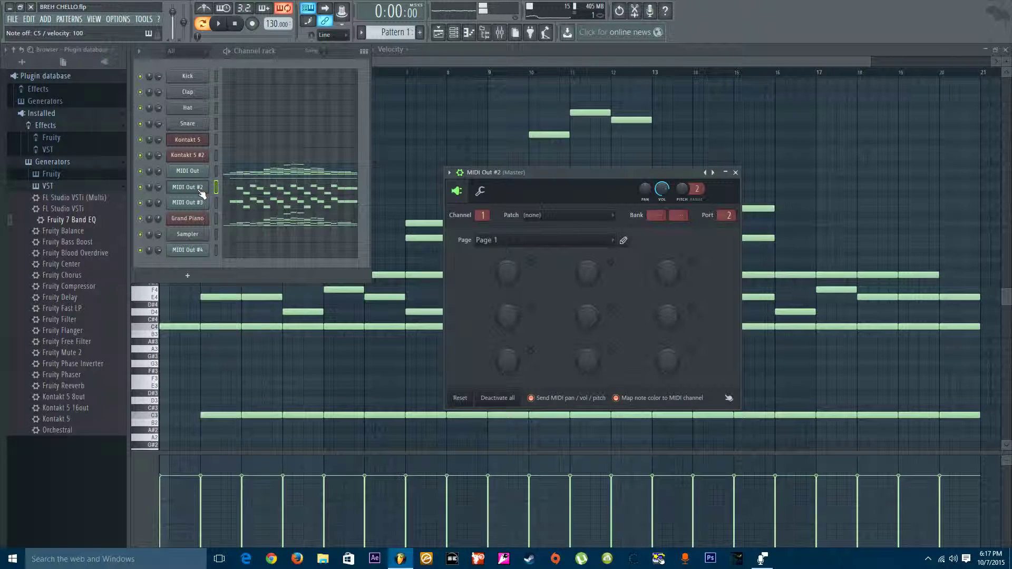
# Open the Grand Piano channel's plugin window, look over the piano roll notes, and move the window clear of them.
pyautogui.click(188, 218)
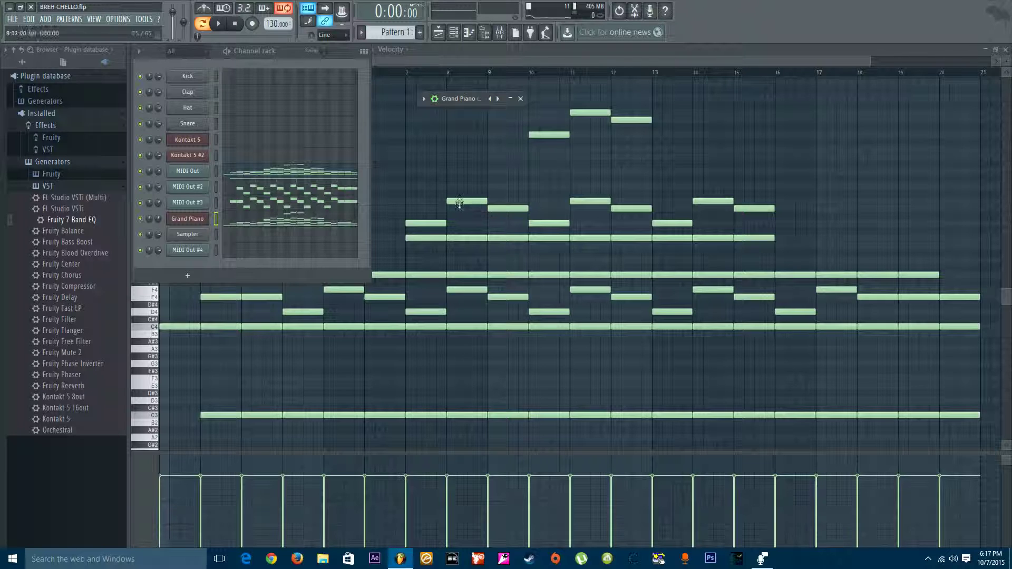
pyautogui.scroll(-1, 476, 46)
pyautogui.click(458, 35)
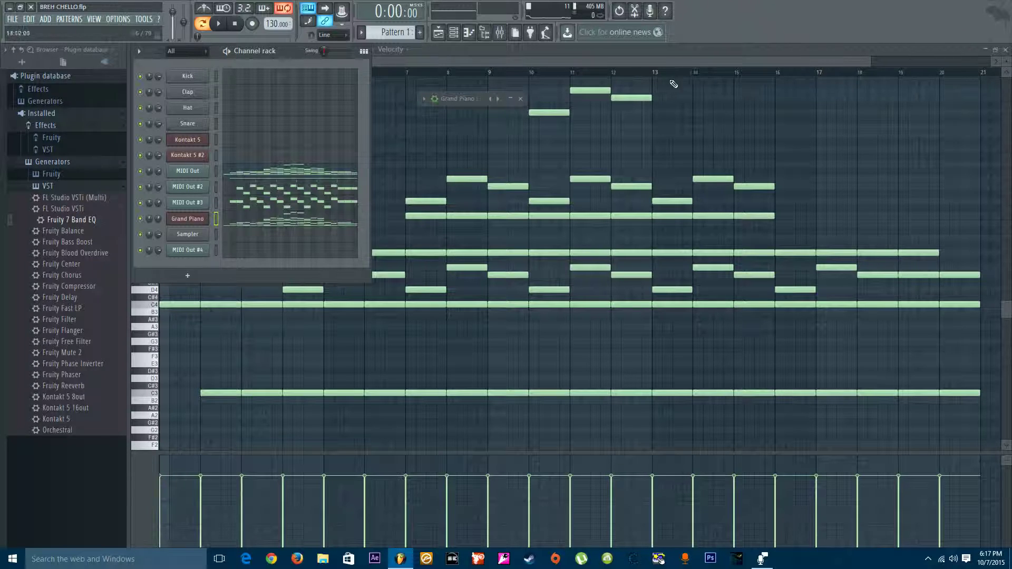
pyautogui.scroll(-2, 516, 85)
pyautogui.scroll(4, 488, 265)
pyautogui.scroll(4, 487, 265)
pyautogui.scroll(-10, 536, 217)
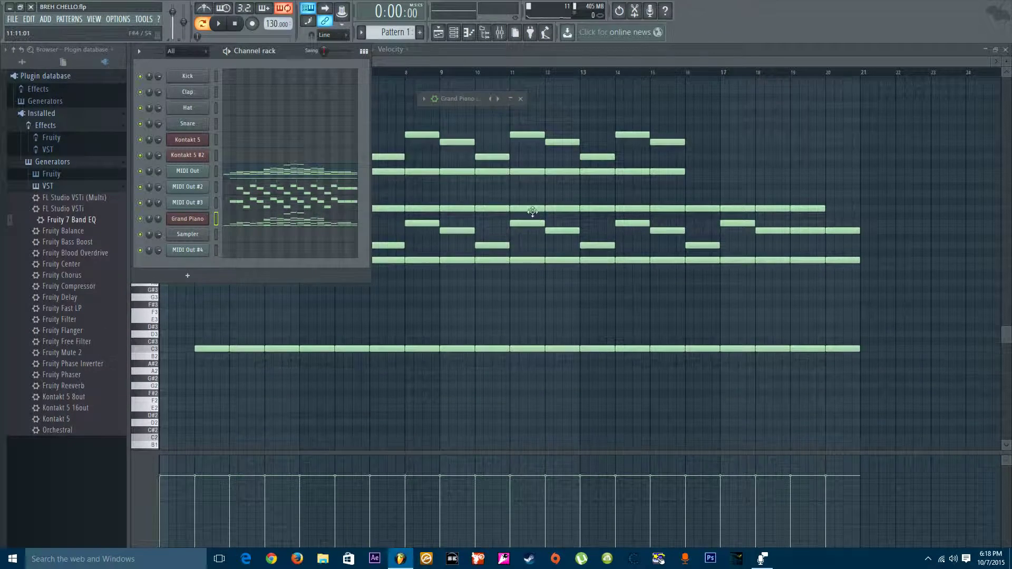
pyautogui.moveTo(467, 100); pyautogui.dragTo(722, 54)
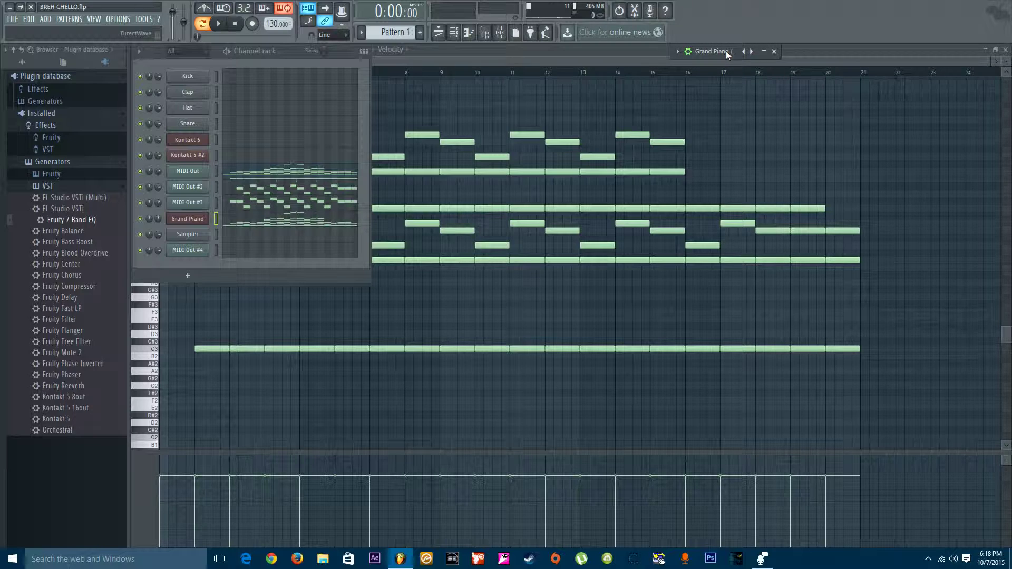